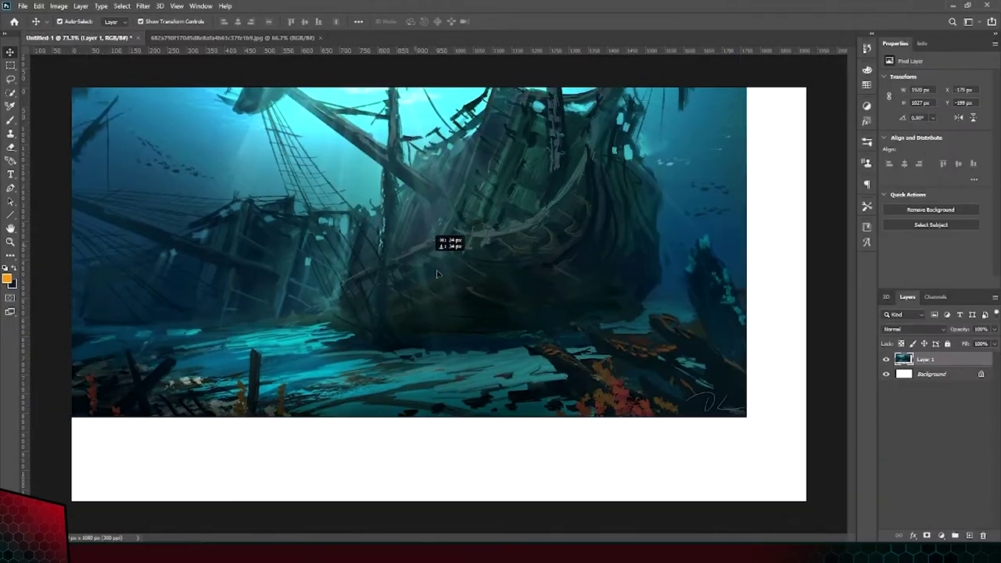
Shrink the pasted shipwreck image and move it down and to the right.
key("ctrl+t")
left_click_drag(71, 89, 158, 131)
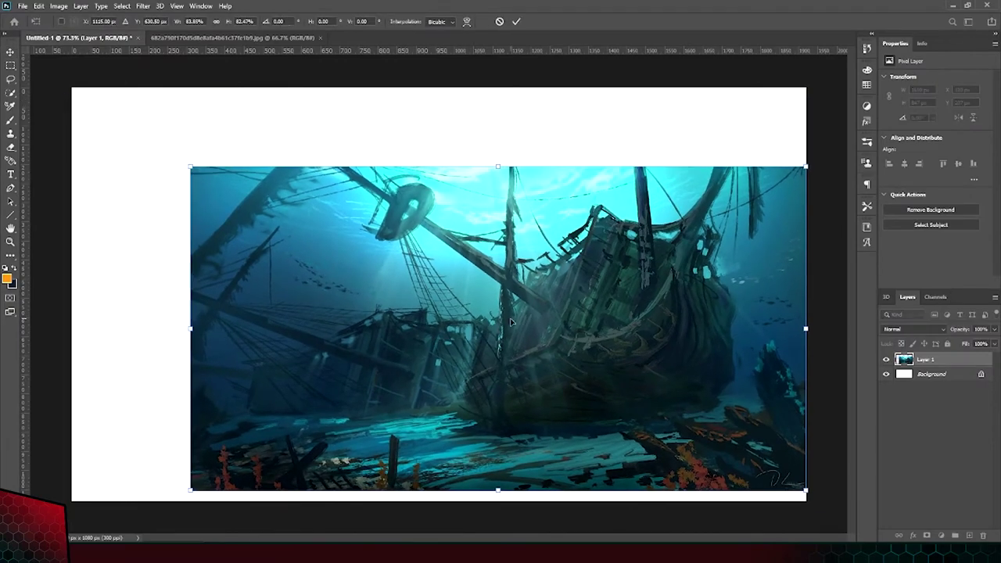
left_click_drag(295, 147, 325, 162)
key("Return")
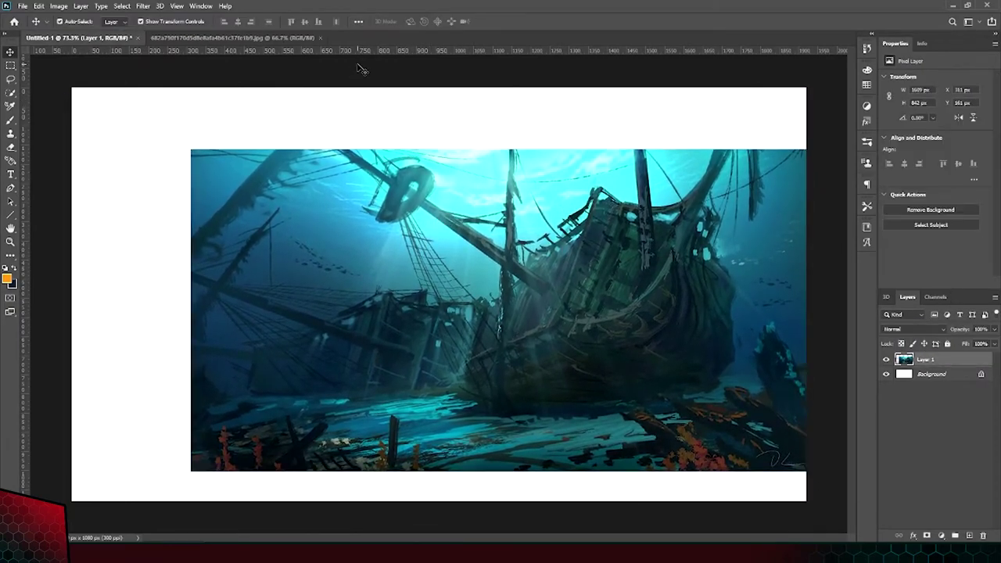
Bring the underwater rock image into the composite and scale it to fill the left side.
key("ctrl+o")
key("Return")
mouse_move(221, 263)
left_mouse_down()
mouse_move(373, 346)
mouse_move(363, 335)
left_mouse_up()
key("ctrl+t")
left_click_drag(71, 98, 61, 76)
key("Return")
Softly erase the rock layer's right and top edges to blend it into the shipwreck.
key("b")
left_click_drag(508, 101, 532, 305)
left_click_drag(453, 94, 539, 497)
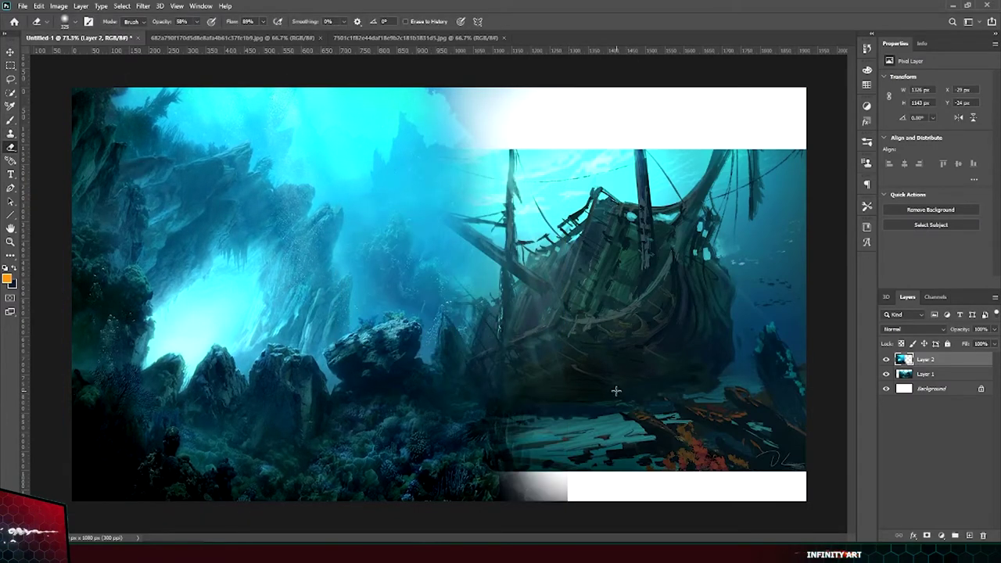
left_click_drag(500, 183, 348, 105)
Move the shipwreck layer lower and rotate it about 7° clockwise.
key("v")
mouse_move(648, 336)
left_mouse_down()
mouse_move(785, 283)
mouse_move(696, 321)
left_mouse_up()
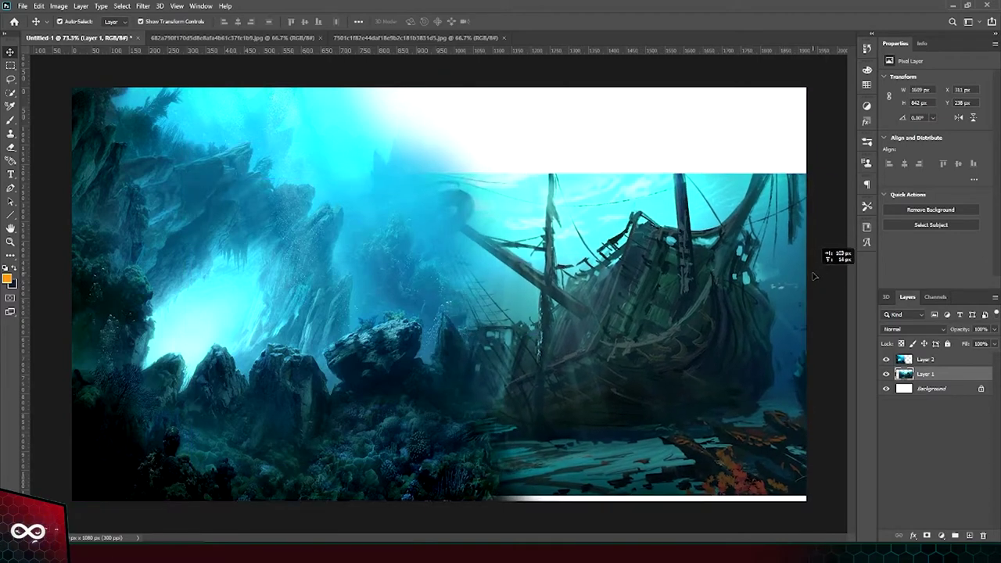
left_click_drag(317, 139, 343, 117)
Enlarge the reef layer over the lower right and erase it to reveal the shipwreck.
key("e")
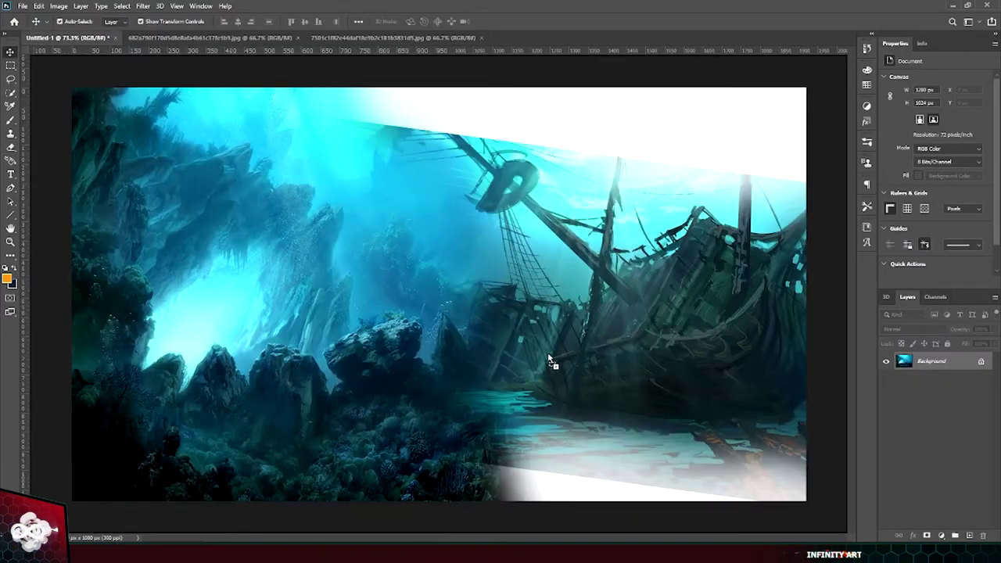
left_click_drag(716, 270, 841, 211)
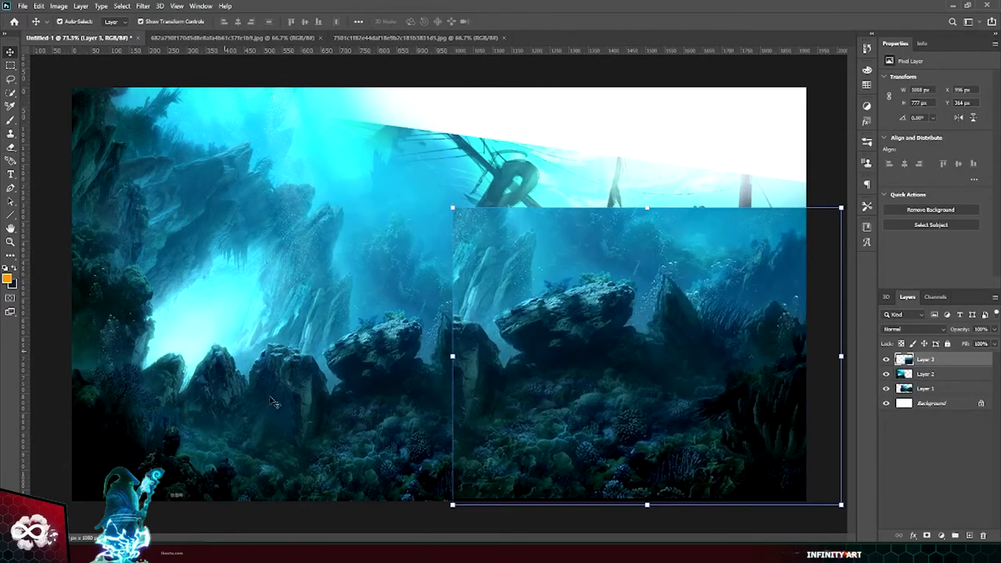
key("Return")
key("e")
mouse_move(548, 234)
left_mouse_down()
mouse_move(557, 381)
mouse_move(597, 324)
left_mouse_up()
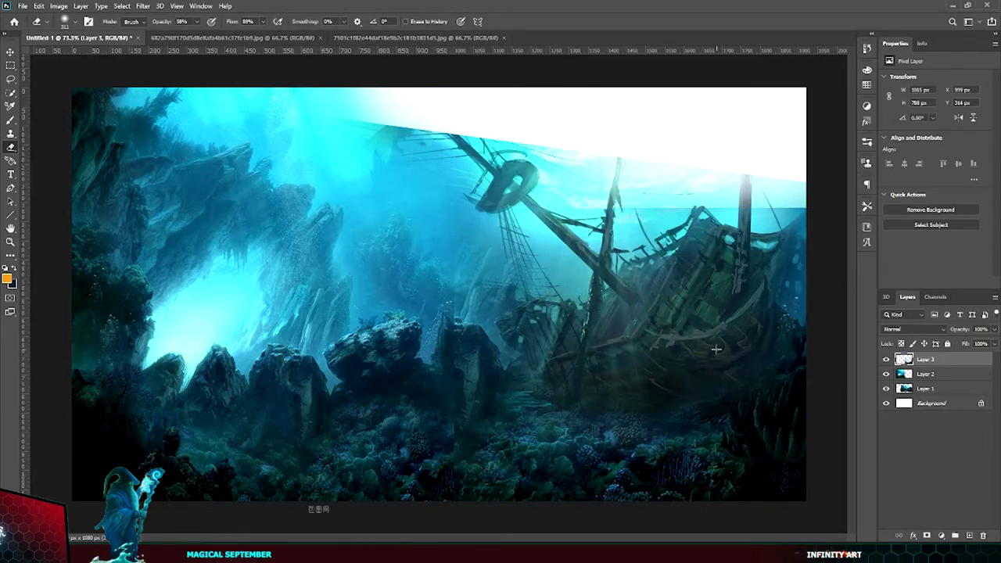
left_click_drag(716, 349, 747, 198)
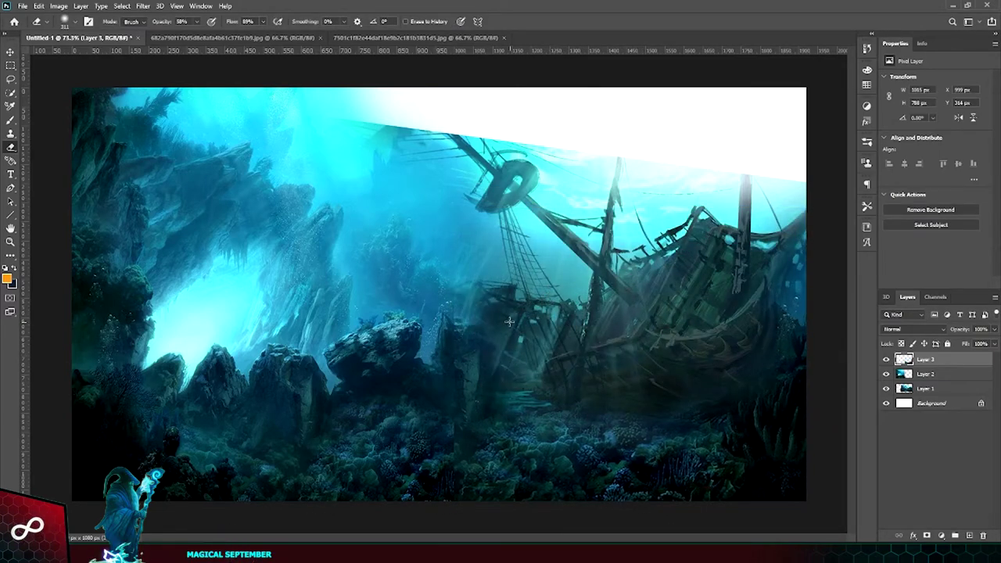
left_click_drag(509, 353, 539, 525)
key("ctrl+minus")
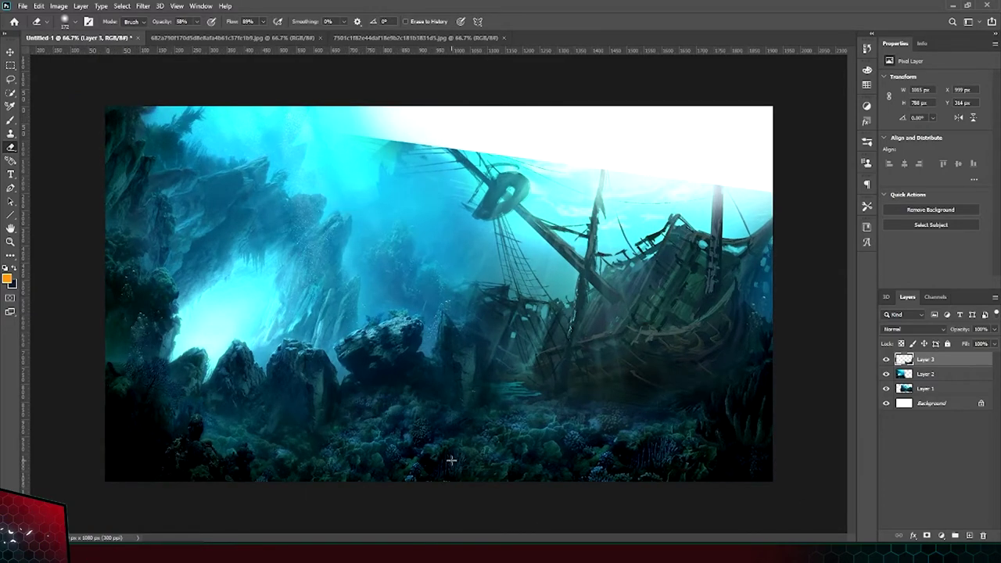
left_click(22, 6)
Open the hammerhead shark photo and scale the sharks into the upper right.
left_click(32, 24)
double_click(400, 105)
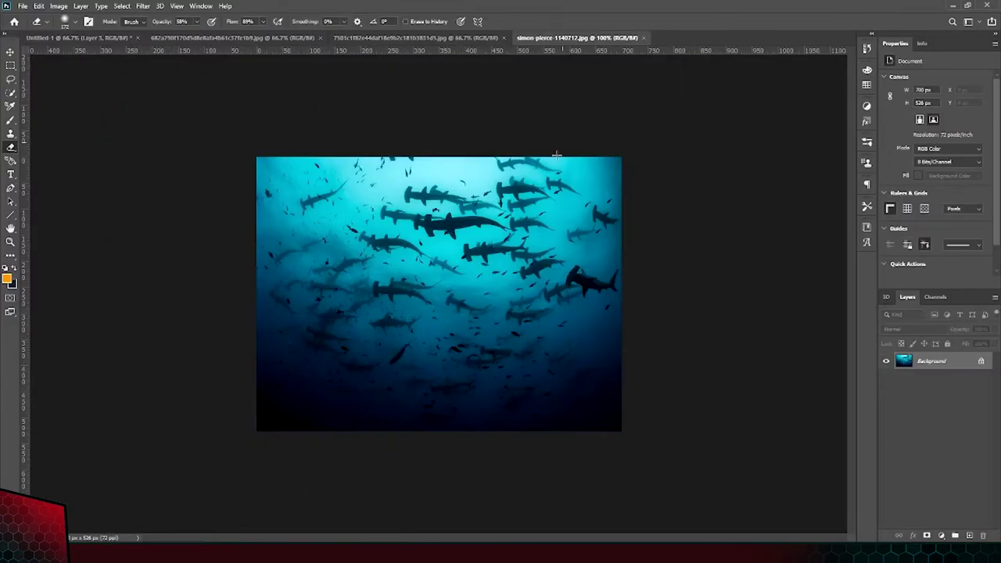
key("ctrl+t")
mouse_move(655, 292)
left_mouse_down()
mouse_move(664, 168)
mouse_move(661, 223)
left_mouse_up()
key("Return")
Erase the shark layer's lower part and hard edges over the ship's masts.
key("e")
left_click_drag(426, 258, 484, 273)
mouse_move(469, 234)
left_mouse_down()
mouse_move(545, 273)
mouse_move(750, 250)
left_mouse_up()
left_click_drag(727, 203, 611, 274)
Duplicate the sharks across the left side, hide the seam, and merge the copy.
left_click_drag(594, 117, 227, 126)
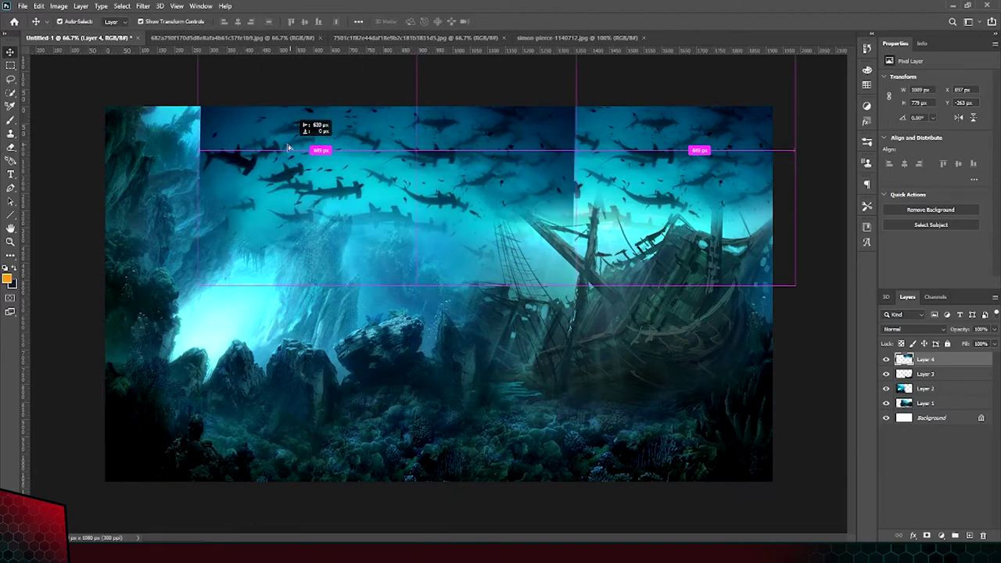
key("v")
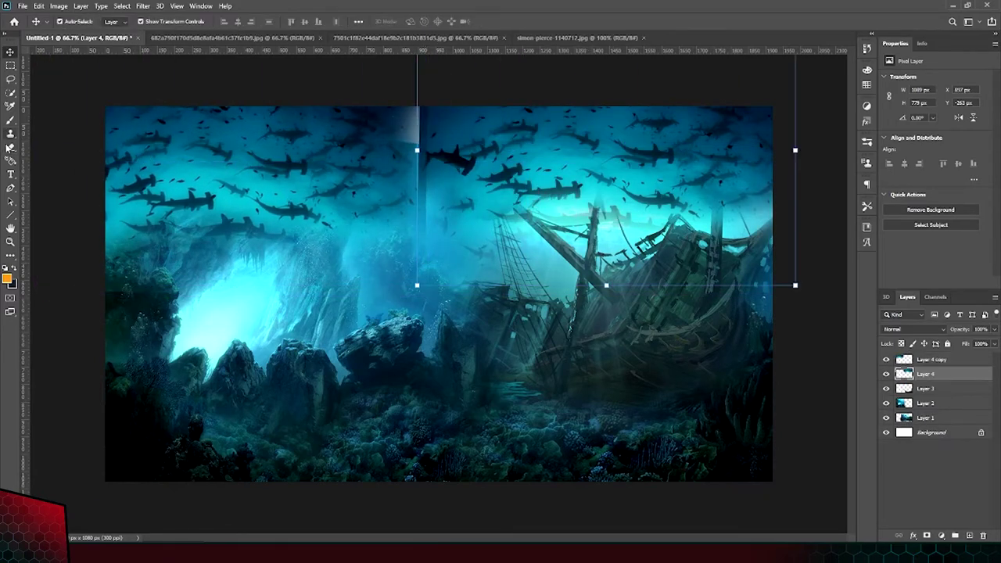
left_click_drag(426, 117, 285, 160)
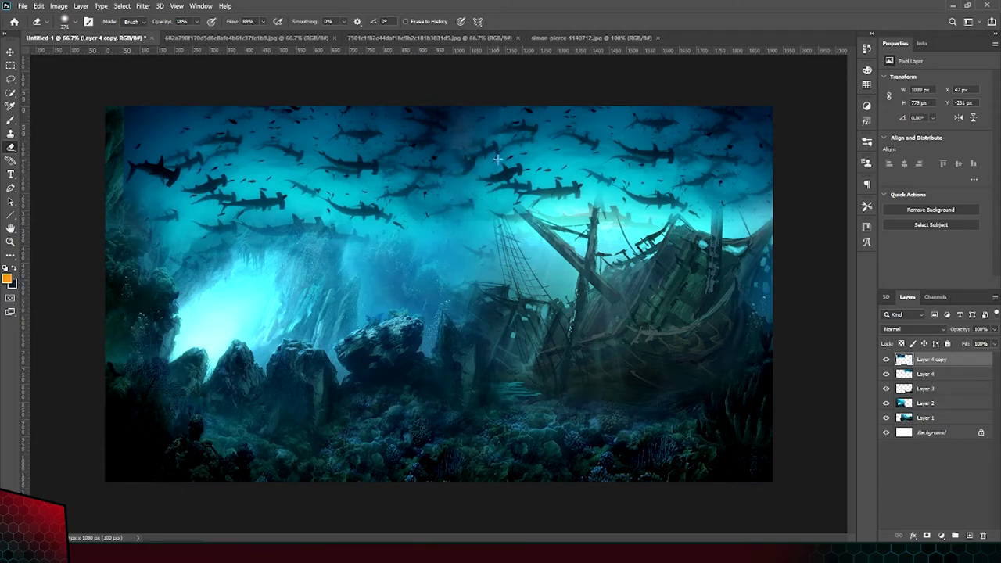
key("ctrl+e")
Scale the merged sharks upward, place them behind the scenery, and soften their edge along the masts.
key("ctrl+t")
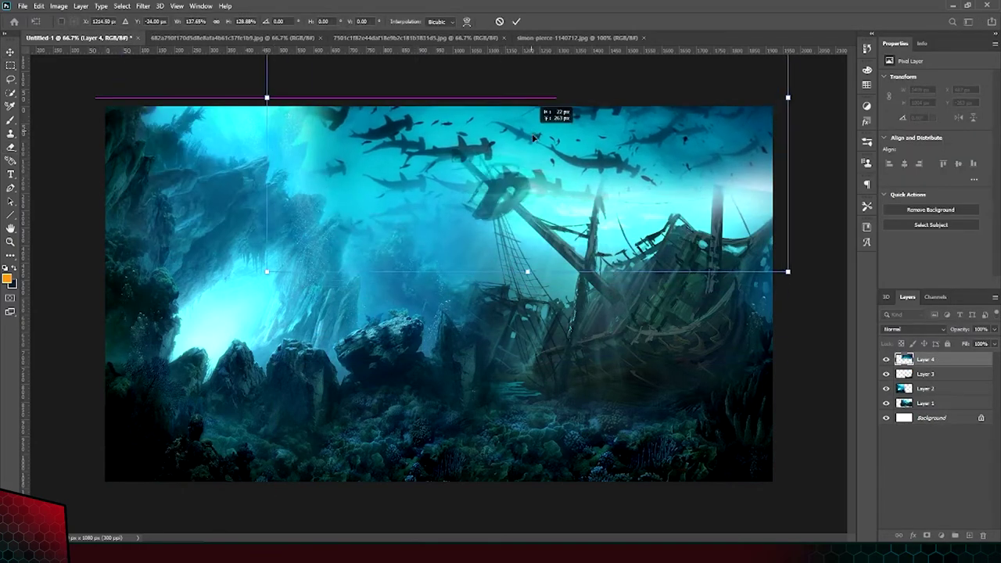
left_click_drag(545, 173, 569, 197)
key("Return")
key("e")
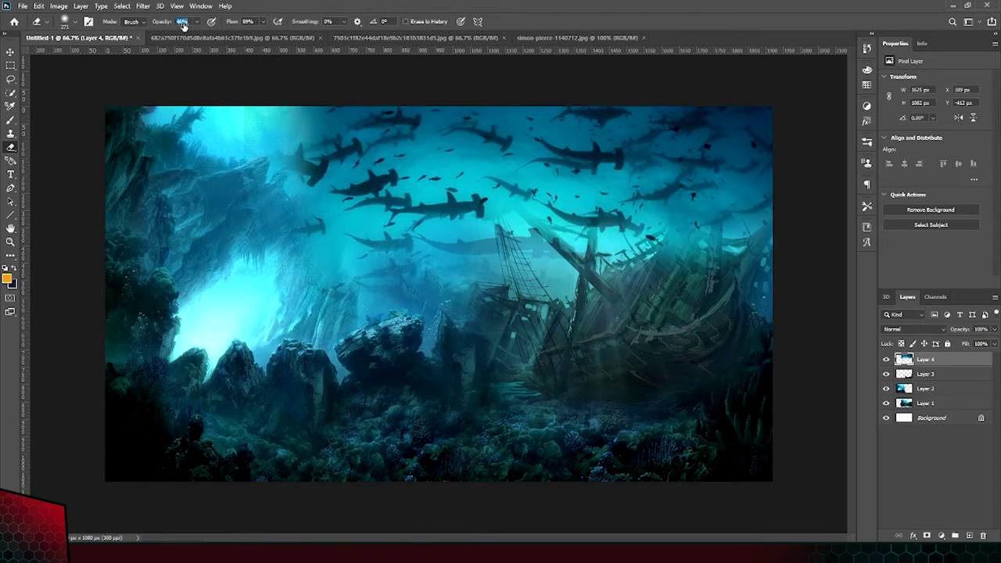
right_click(588, 269)
key("Escape")
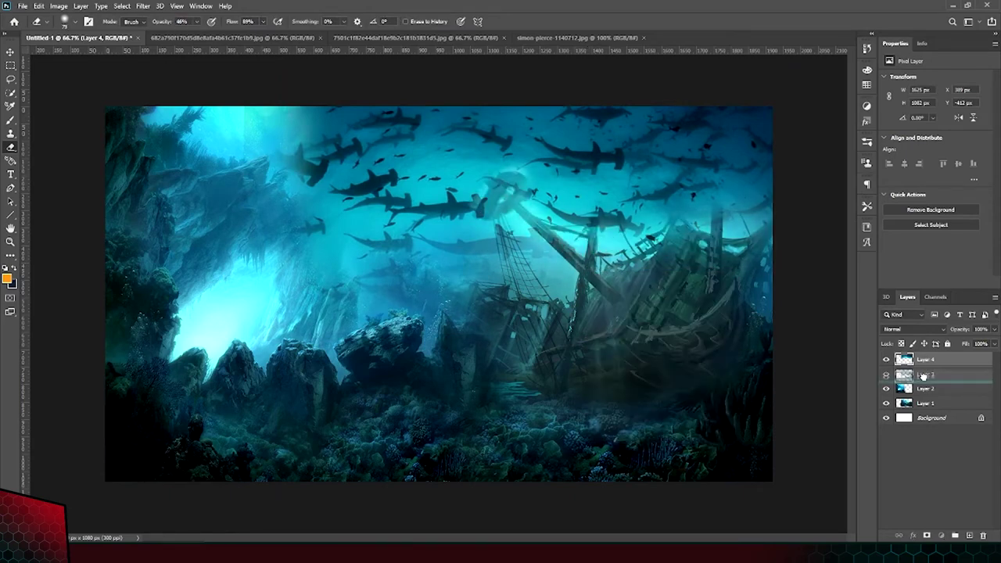
left_click_drag(940, 406, 938, 403)
left_click_drag(580, 167, 748, 202)
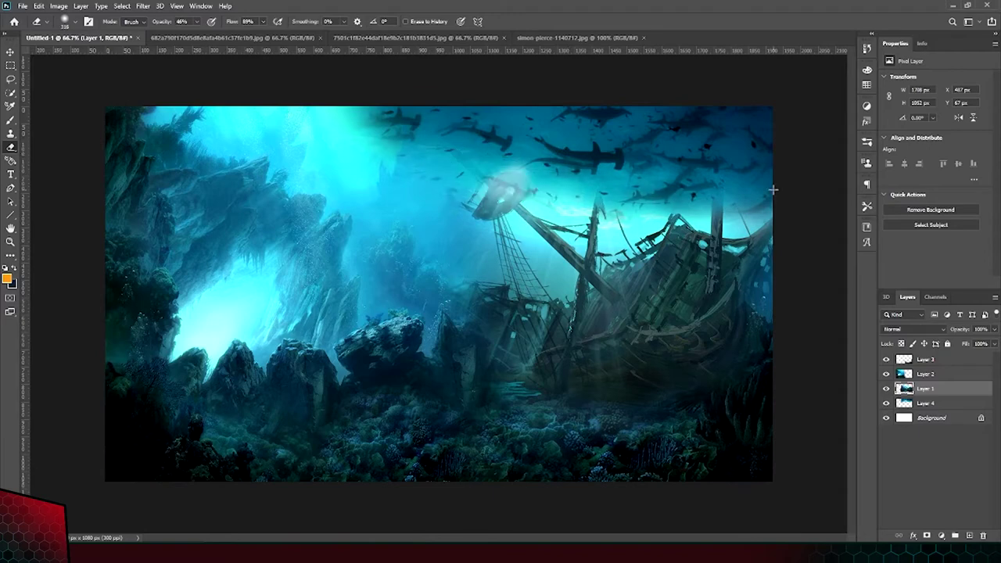
left_click(579, 37)
Add another shark copy in the upper left, enlarge it, and erase its hard edges.
mouse_move(437, 290)
left_mouse_down()
mouse_move(294, 282)
mouse_move(330, 146)
left_mouse_up()
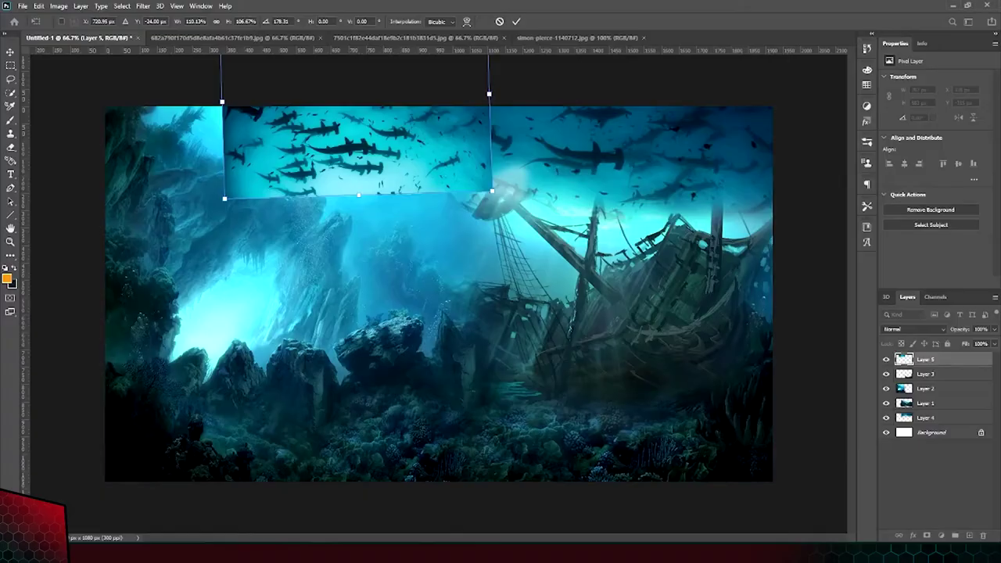
key("Return")
left_click_drag(227, 199, 494, 136)
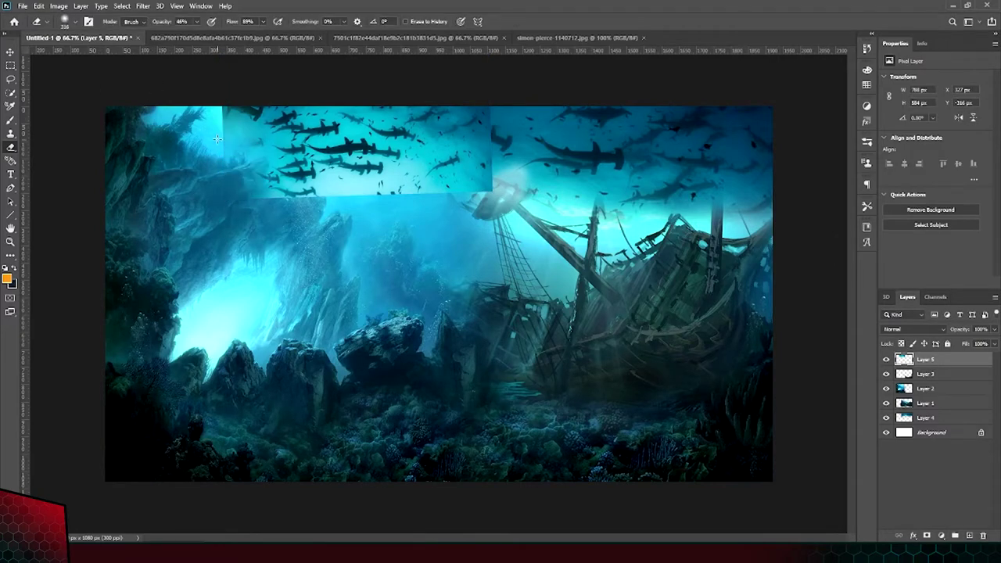
key("ctrl+t")
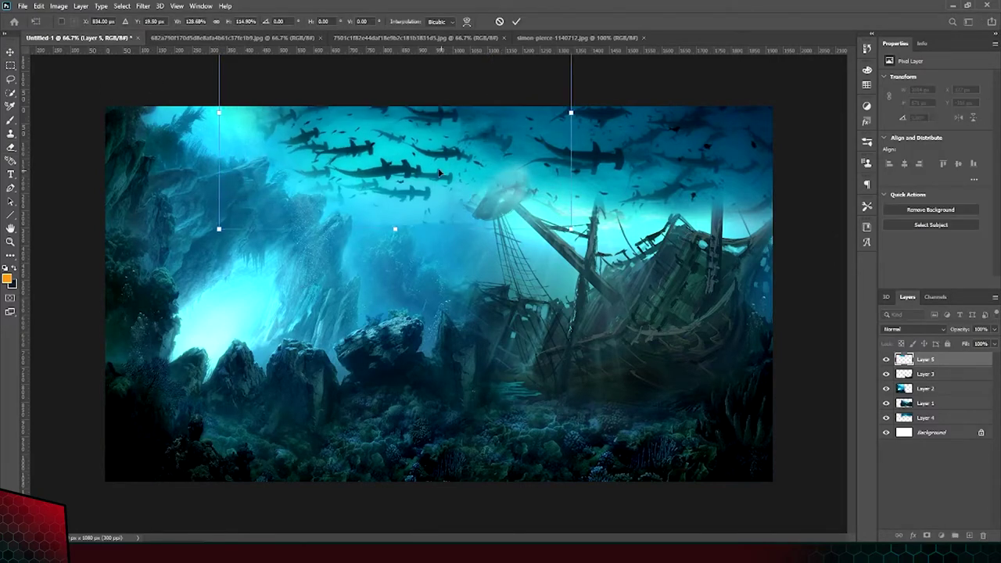
left_click_drag(219, 148, 148, 149)
key("Return")
mouse_move(375, 140)
left_mouse_down()
mouse_move(212, 119)
mouse_move(367, 142)
left_mouse_up()
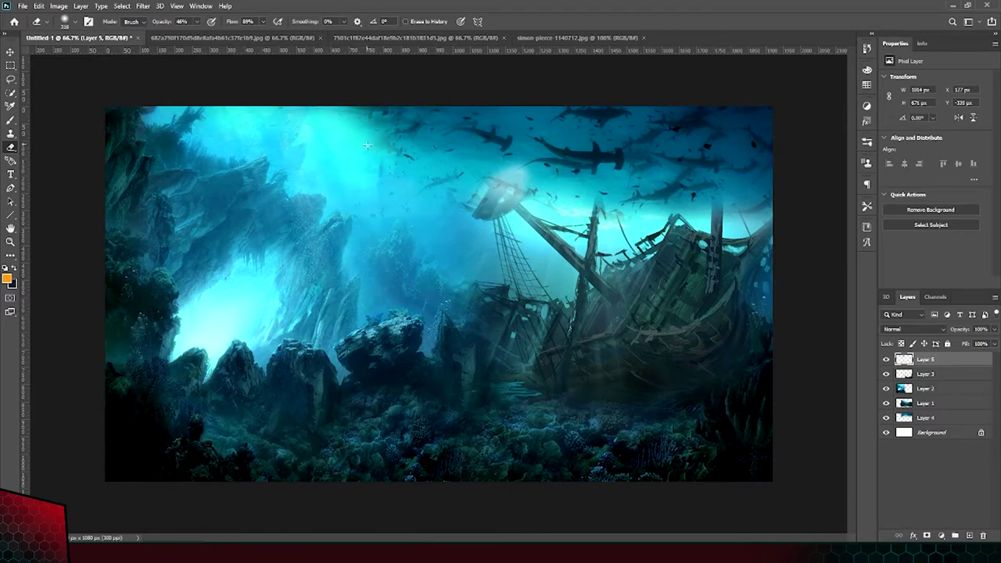
Paint soft teal haze in the upper left and darken the canvas edges at 27% opacity.
key("b")
left_click(7, 278)
left_click(949, 357)
mouse_move(219, 157)
left_mouse_down()
mouse_move(357, 117)
mouse_move(133, 187)
left_mouse_up()
scroll(352, 157, "down", 1)
key("2")
key("7")
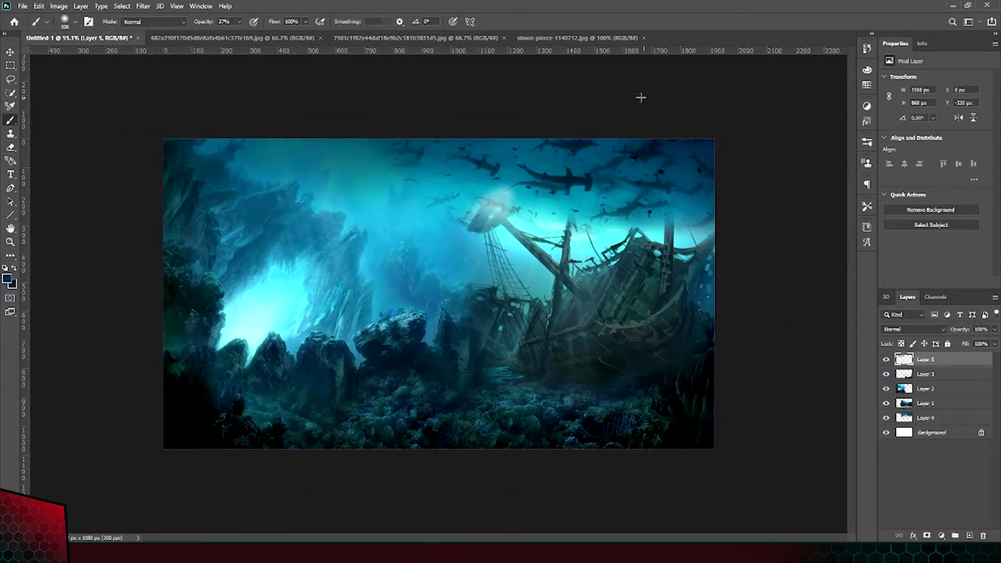
mouse_move(433, 80)
left_mouse_down()
mouse_move(711, 98)
mouse_move(198, 411)
left_mouse_up()
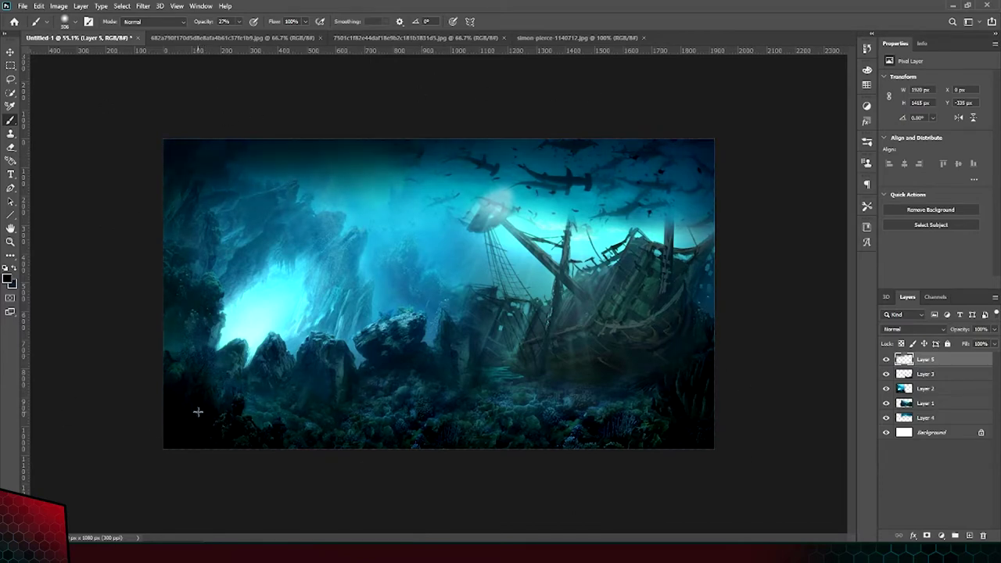
Paint soft teal light near the top of the mast.
scroll(199, 411, "up", 1)
left_click(12, 54)
key("b")
scroll(524, 160, "up", 1)
left_click(8, 278)
left_click(949, 353)
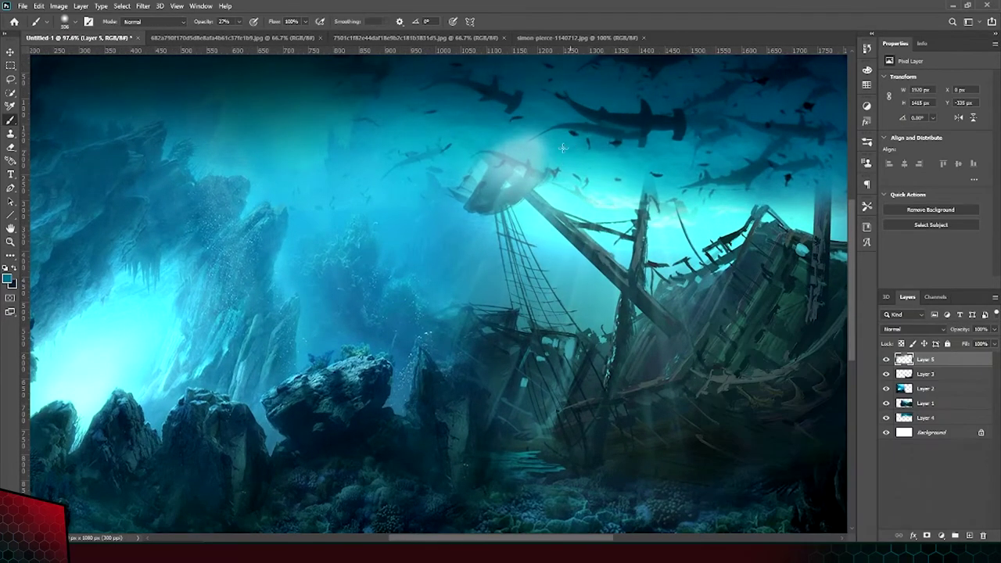
left_click_drag(500, 187, 525, 159)
Darken the haze across the ship's rigging with a darker hue.
scroll(524, 159, "down", 1)
scroll(536, 140, "down", 1)
scroll(685, 289, "down", 1)
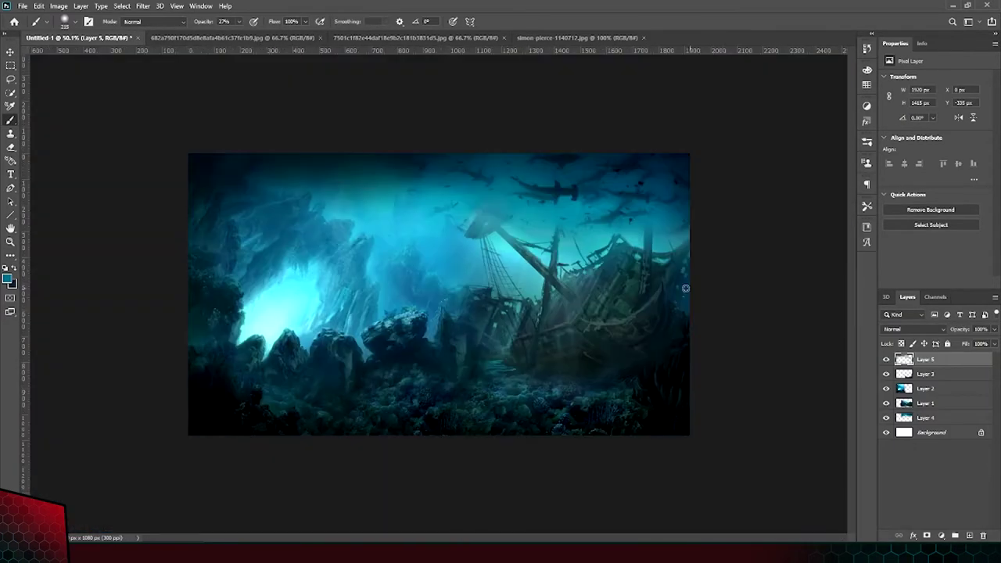
left_click(8, 278)
left_click(854, 416)
left_click(947, 352)
left_click_drag(337, 204, 672, 242)
Sample a teal colour from the scene and draw a line shape over the upper water.
scroll(501, 438, "up", 1)
scroll(500, 437, "up", 1)
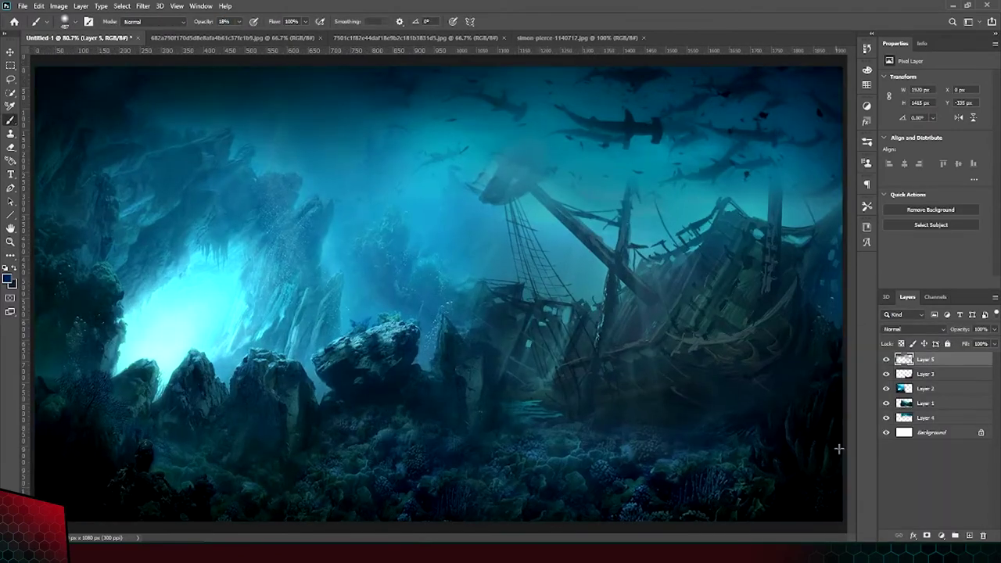
left_click(8, 278)
left_click(642, 296)
key("Return")
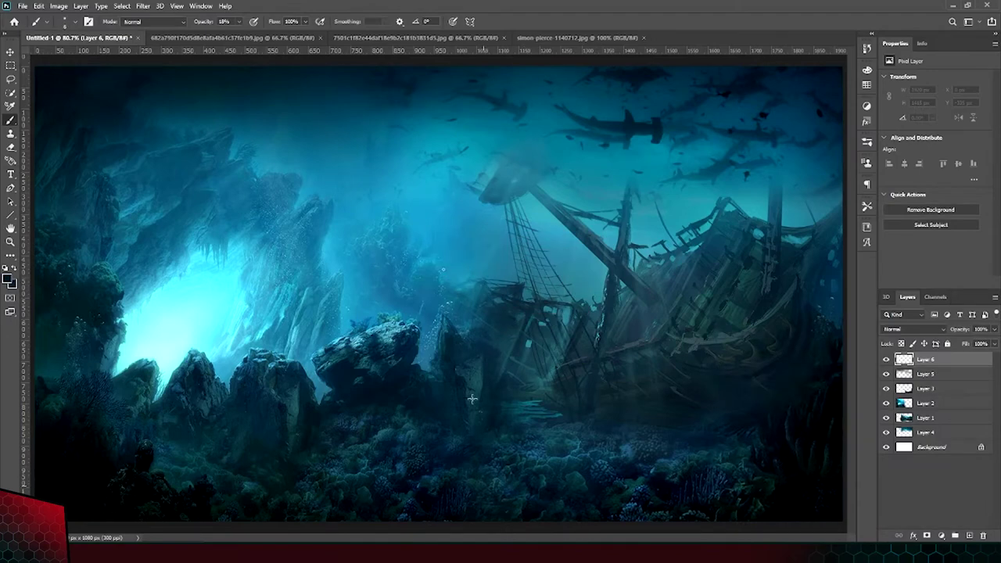
scroll(508, 312, "up", 3)
key("u")
left_click_drag(397, 86, 550, 218)
left_click(153, 21)
Give the line a blue stroke, rasterize it, and erase its top end.
left_click(215, 61)
left_click(954, 353)
key("e")
left_click(402, 92)
key("Return")
left_click_drag(398, 87, 422, 121)
scroll(435, 111, "down", 1)
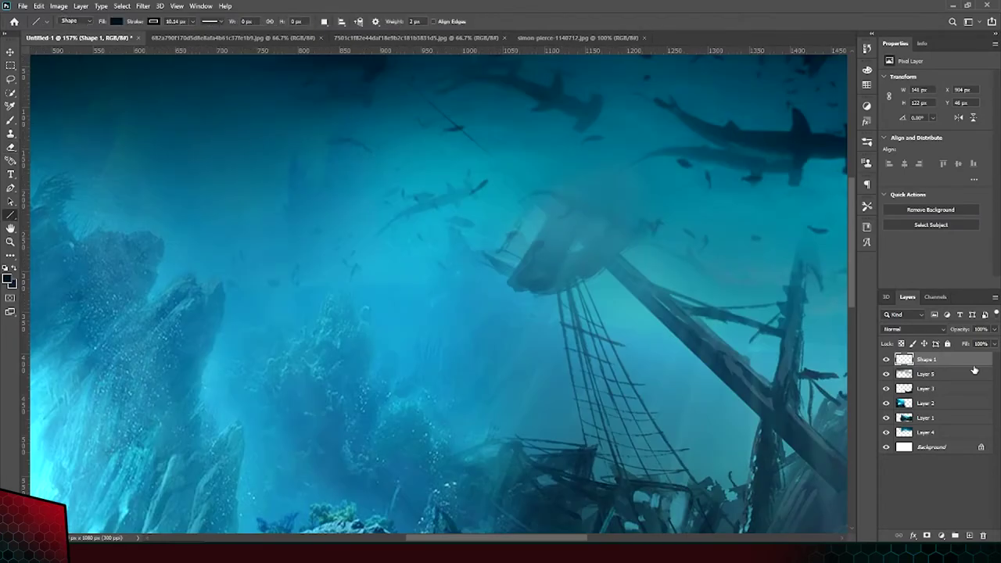
scroll(434, 118, "up", 2)
Draw a thinner second blue line (Shape 2) and rasterize it for erasing.
left_click_drag(391, 101, 563, 253)
left_click(192, 22)
left_click_drag(195, 35, 189, 39)
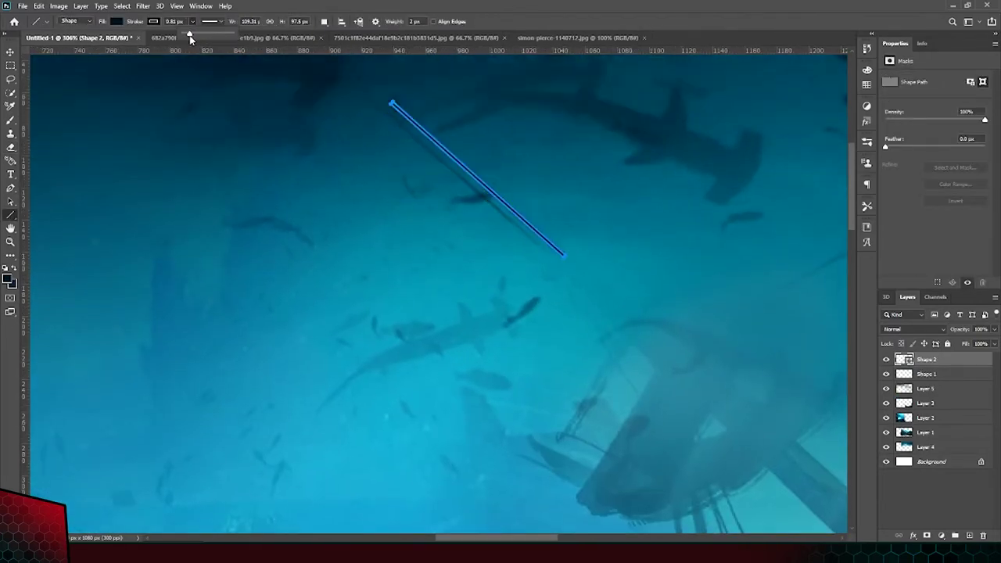
left_click(153, 21)
key("Escape")
key("e")
scroll(400, 131, "up", 1)
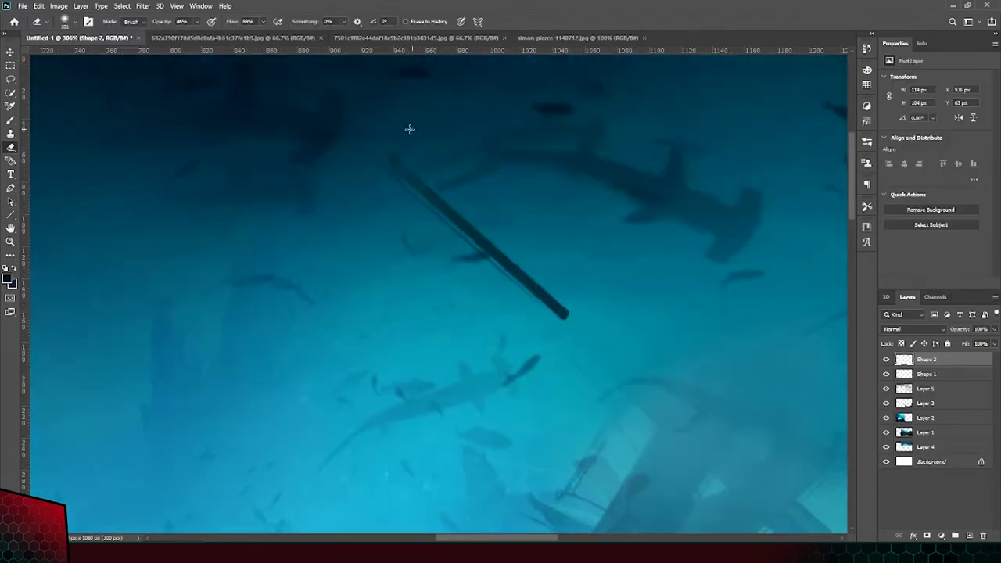
scroll(491, 290, "down", 2)
Softly paint Shape 2 at low opacity, then browse the 4k folder for another image.
key("b")
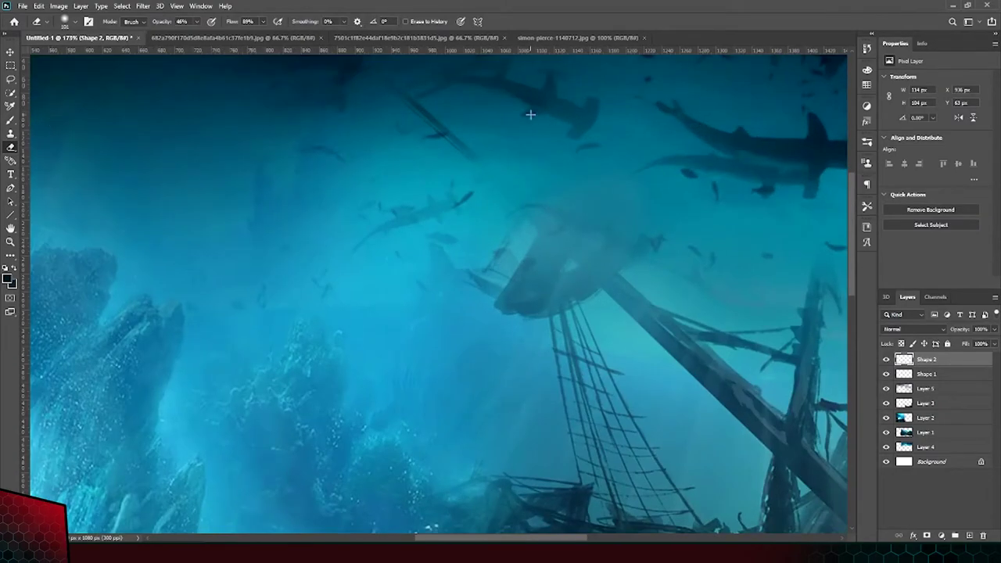
scroll(597, 188, "up", 1)
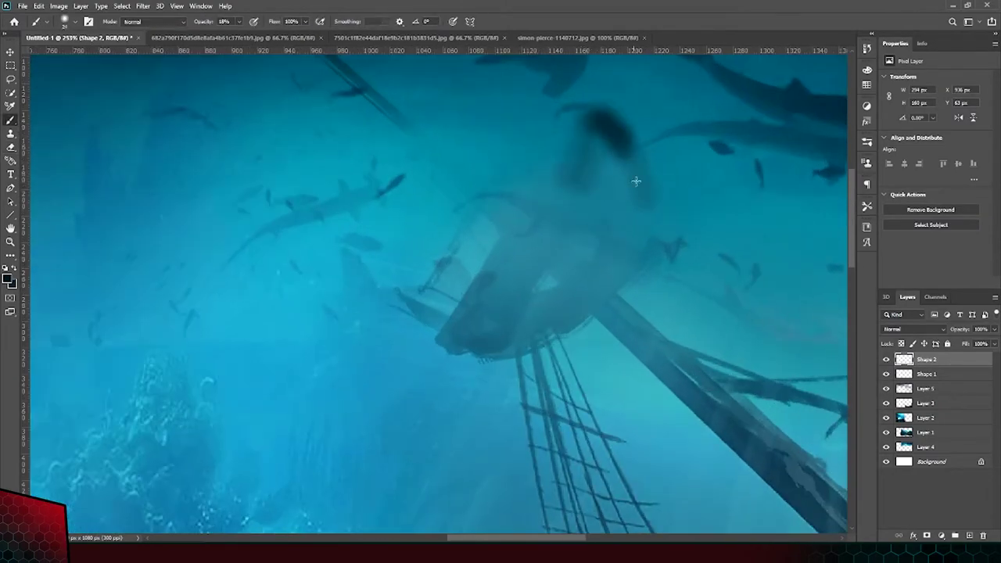
scroll(480, 161, "down", 3)
scroll(516, 156, "down", 1)
scroll(446, 157, "up", 2)
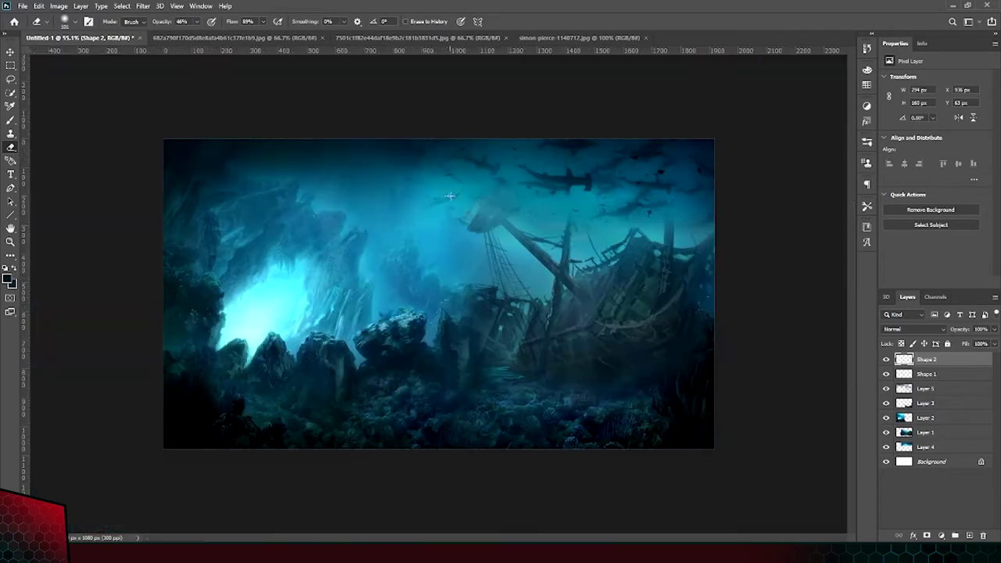
scroll(489, 276, "down", 1)
left_click(23, 5)
left_click(36, 29)
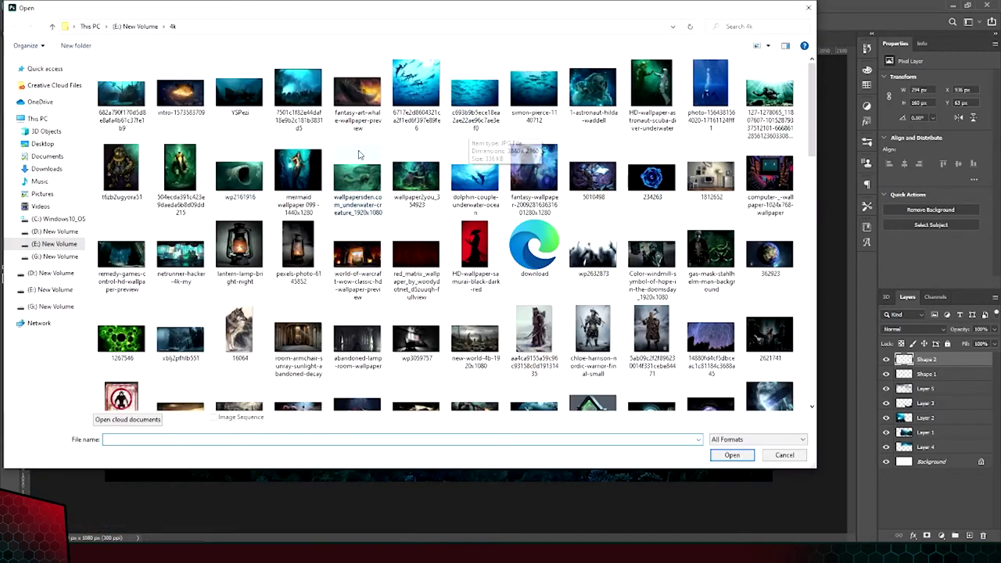
Bring the selected diver into the scene, scaled small, on the centre-left rock.
double_click(184, 164)
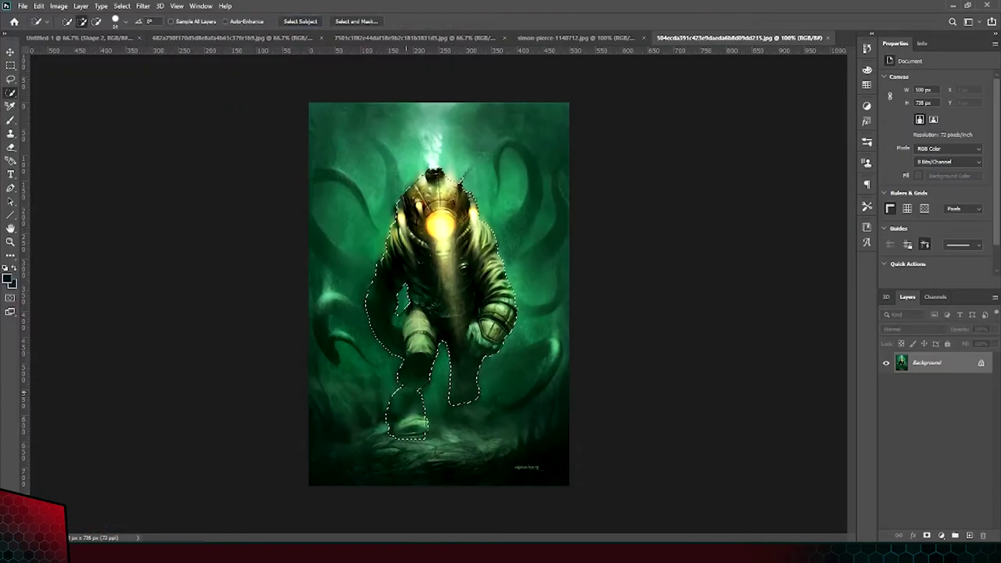
key("v")
left_click_drag(438, 297, 380, 352)
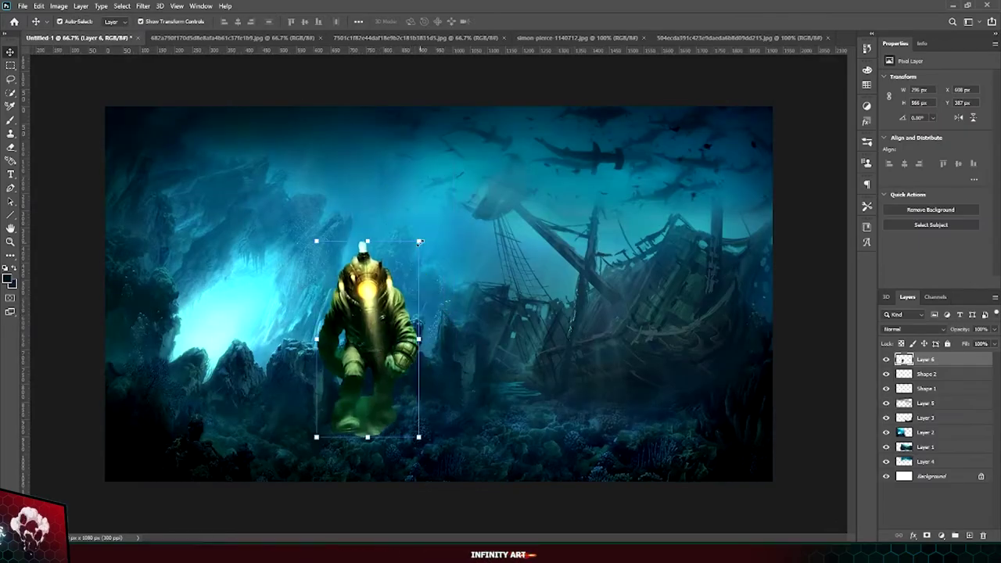
left_click_drag(420, 242, 362, 350)
left_click_drag(337, 391, 370, 262)
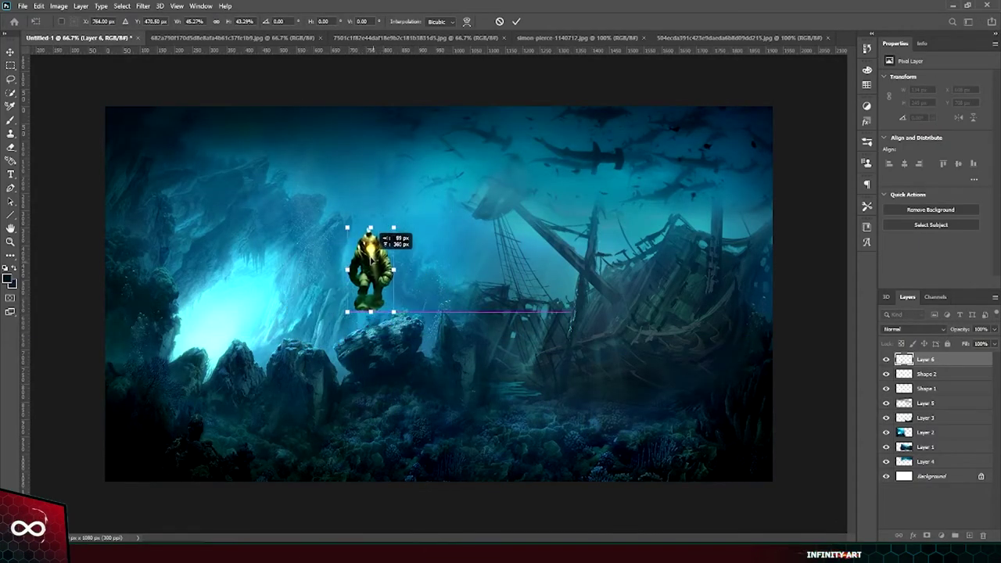
key("Return")
Darken the diver to a near silhouette by lowering Exposure in Camera Raw.
key("ctrl+plus")
left_click(143, 5)
left_click(201, 68)
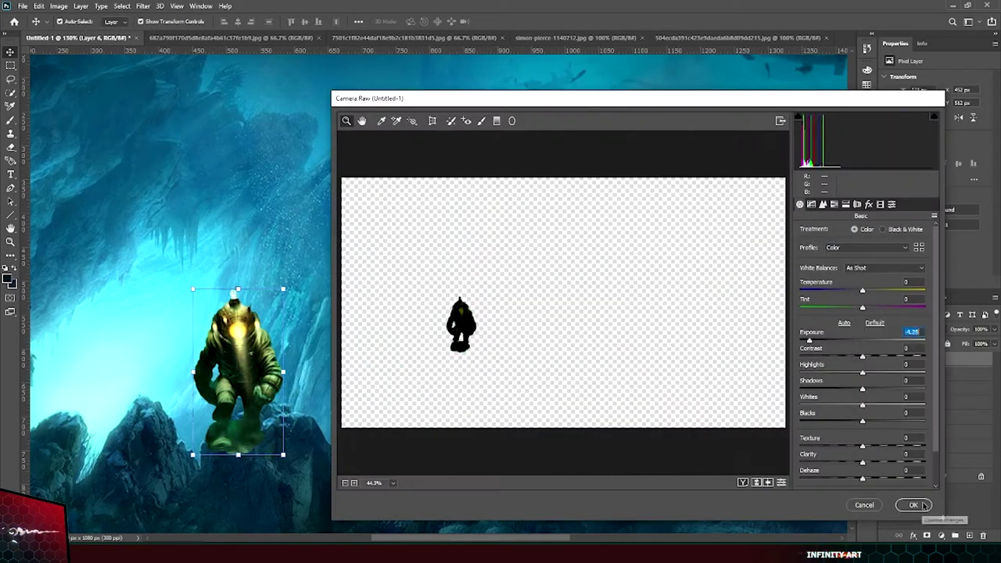
left_click(913, 505)
Erase the diver's base softly so it fades into the rock.
key("e")
scroll(214, 507, "up", 3, "alt")
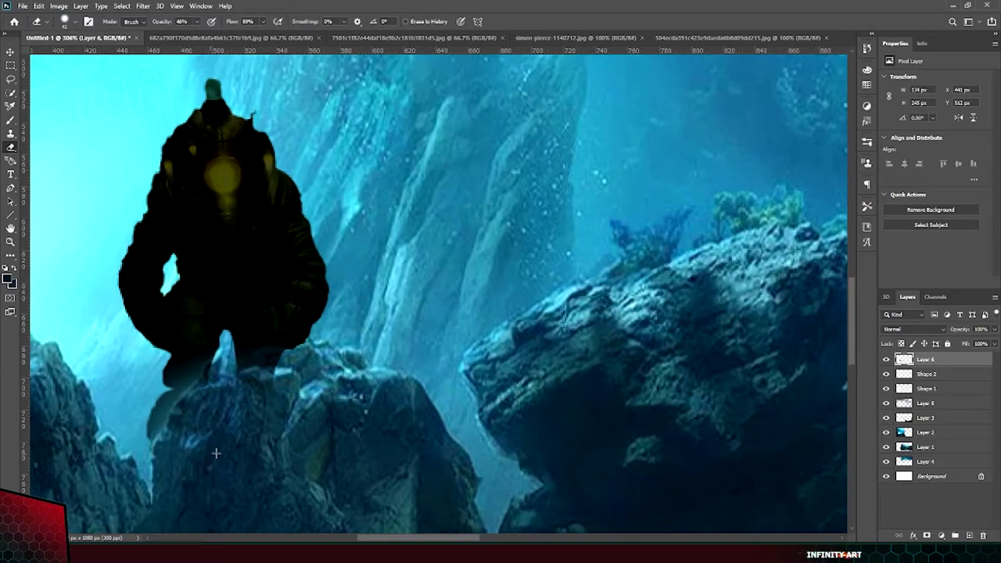
scroll(236, 356, "up", 2, "alt")
left_click_drag(235, 356, 306, 338)
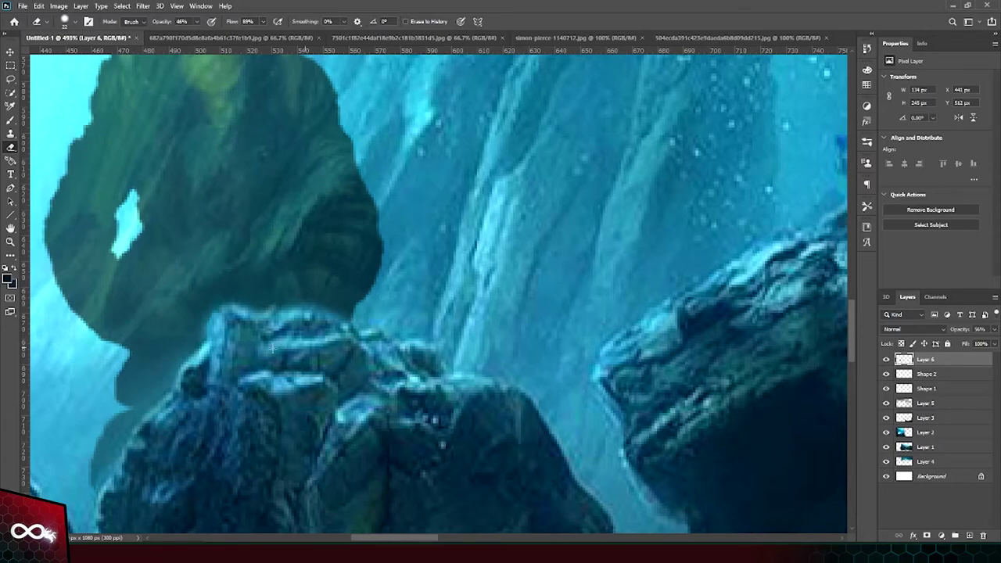
scroll(272, 347, "down", 5, "alt")
scroll(367, 330, "up", 4, "alt")
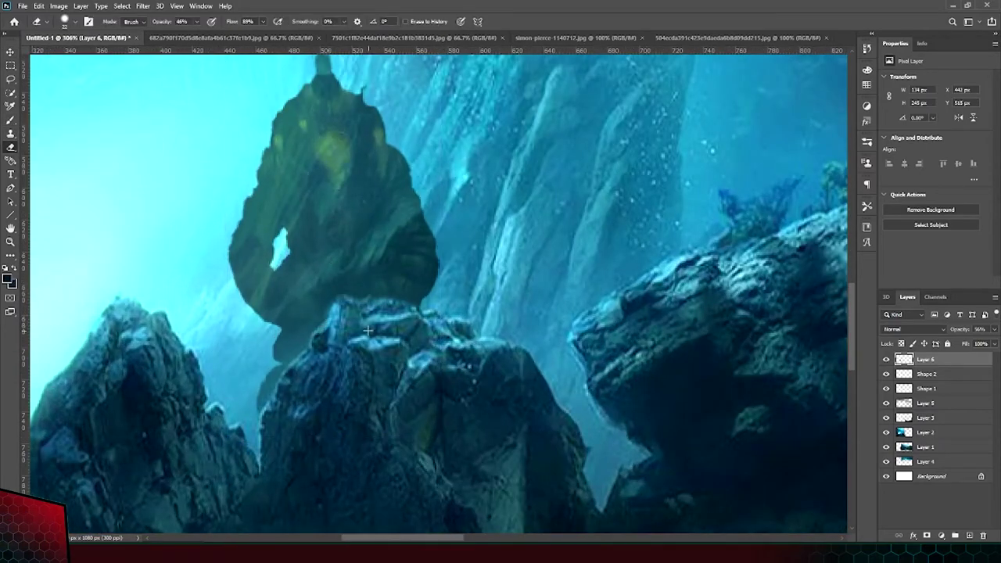
scroll(275, 403, "down", 5, "alt")
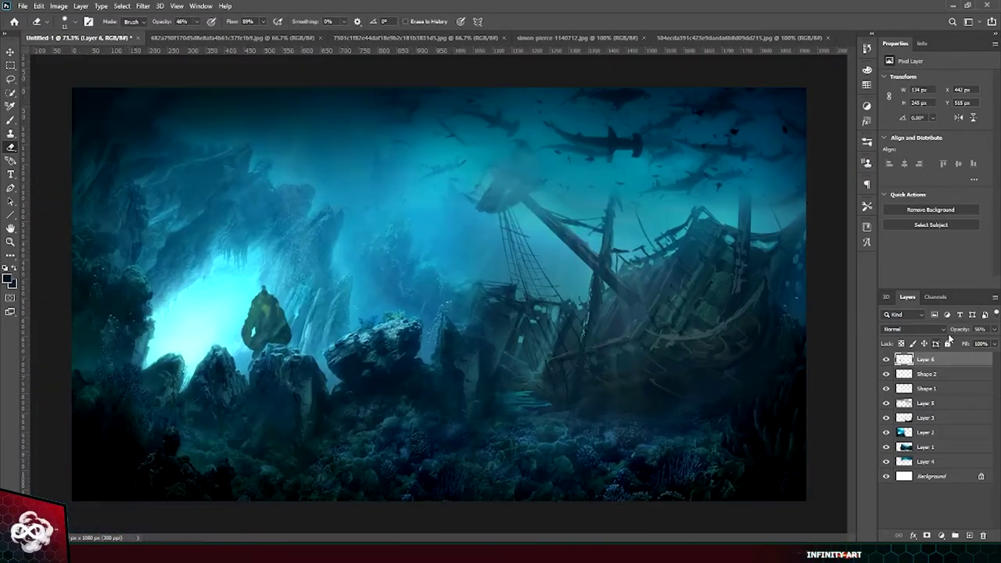
Paint a light cyan glow stroke along the diver's left edge.
key("v")
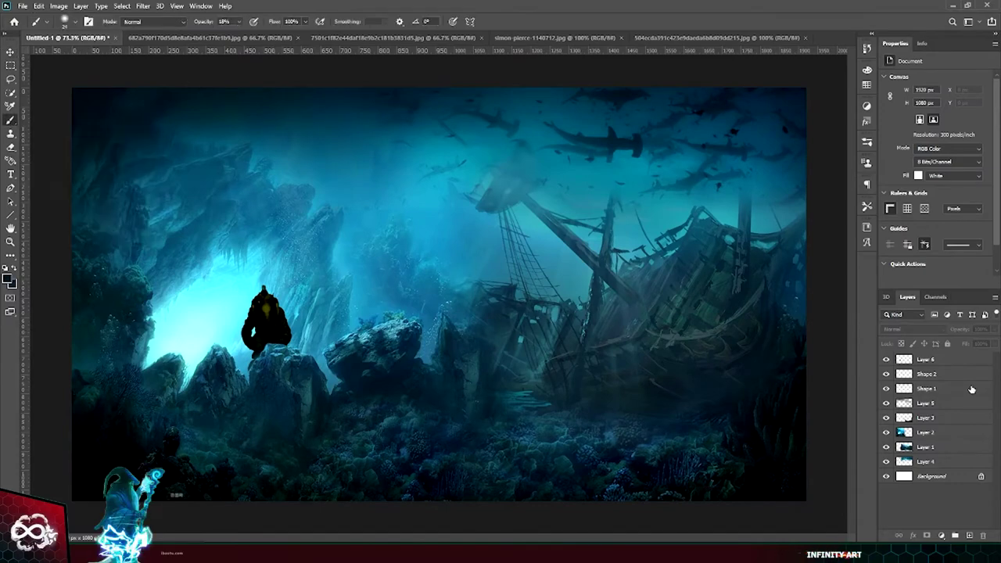
scroll(237, 286, "up", 3)
key("b")
left_click(9, 279)
left_click(922, 356)
scroll(312, 313, "up", 3, "alt")
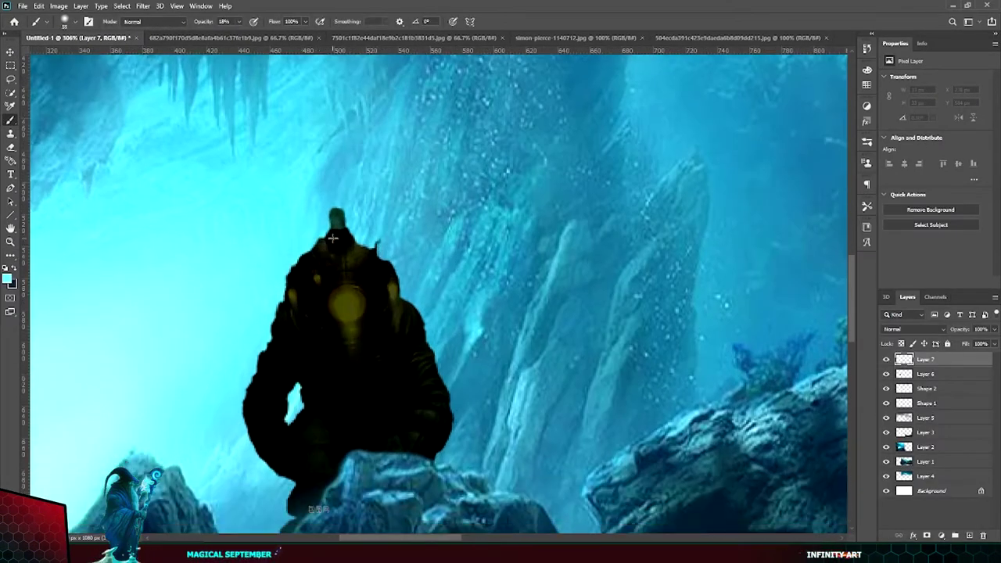
left_click_drag(257, 422, 267, 287)
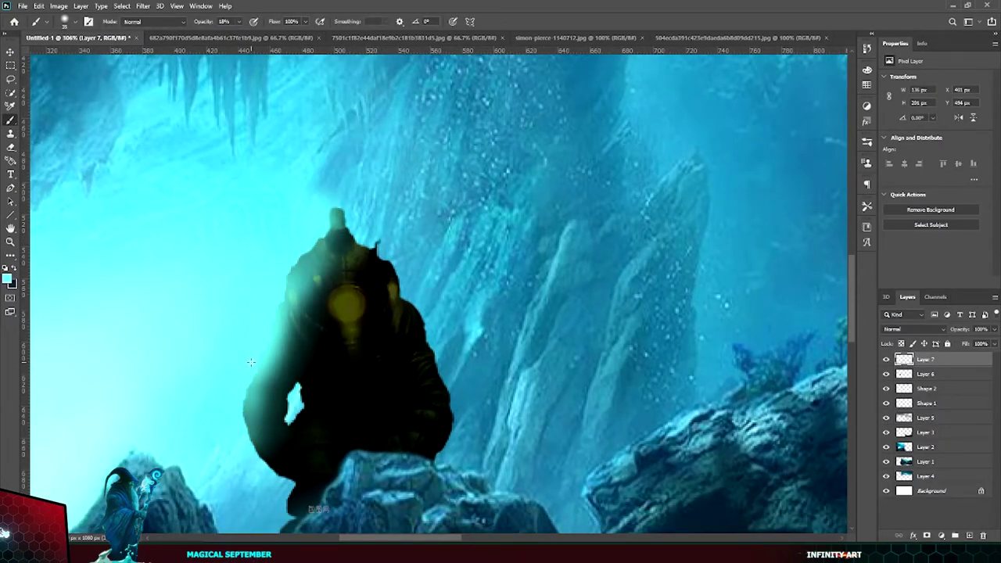
scroll(251, 362, "down", 5, "alt")
scroll(187, 392, "up", 3, "alt")
Try Vivid Light blending on the cyan glow layer.
left_click(913, 328)
left_click(907, 418)
key("e")
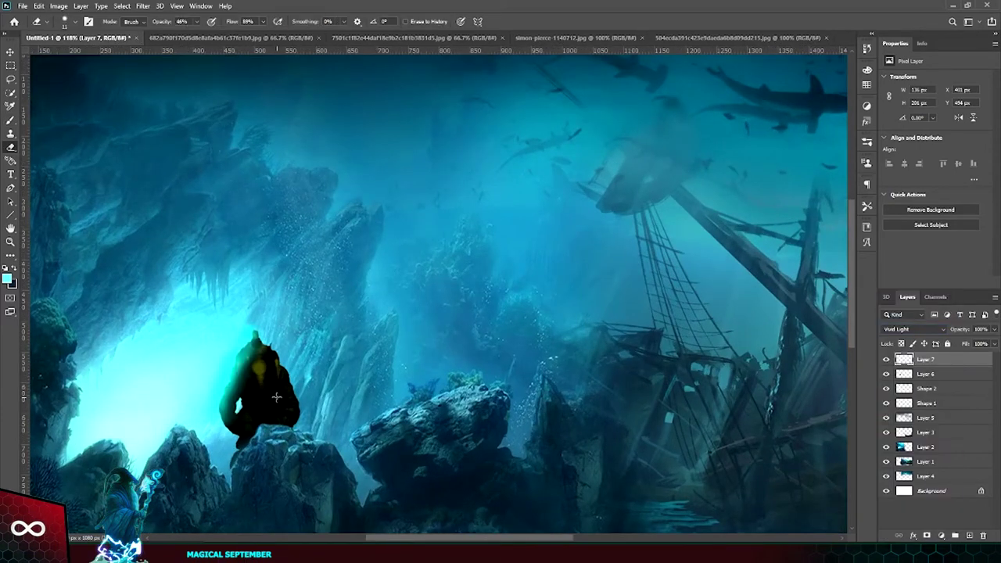
scroll(234, 392, "up", 3, "alt")
key("b")
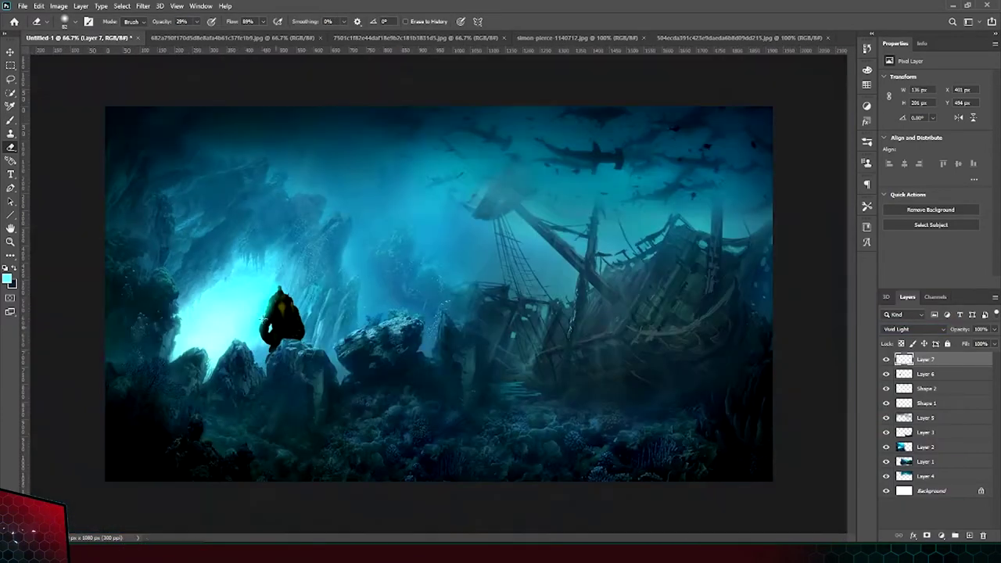
scroll(227, 391, "down", 3, "alt")
scroll(215, 361, "up", 3, "alt")
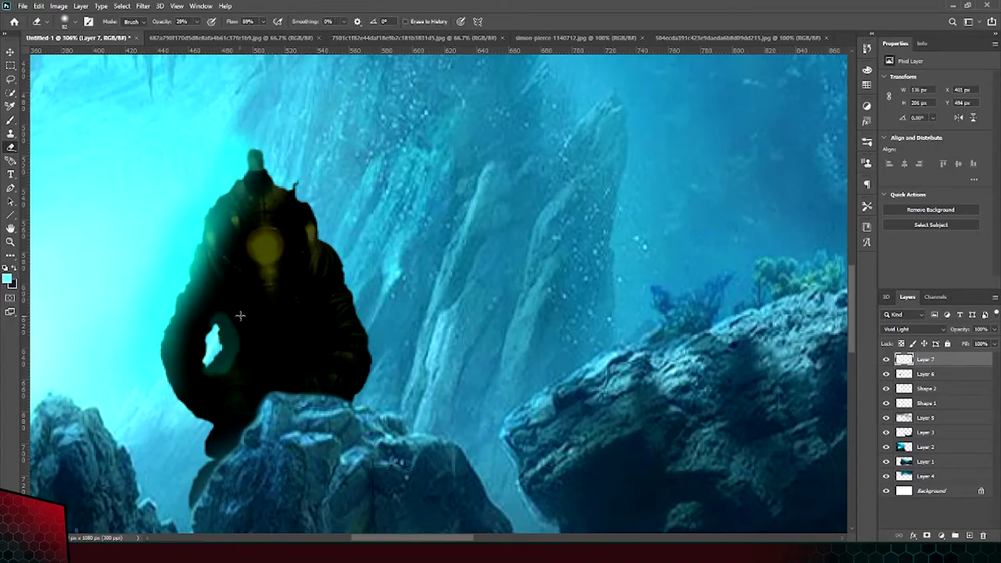
scroll(269, 335, "down", 3, "alt")
Set the cyan glow layer back to Normal blending.
key("b")
scroll(281, 409, "up", 4, "alt")
scroll(315, 377, "down", 2, "alt")
scroll(315, 377, "up", 2, "alt")
left_click(913, 329)
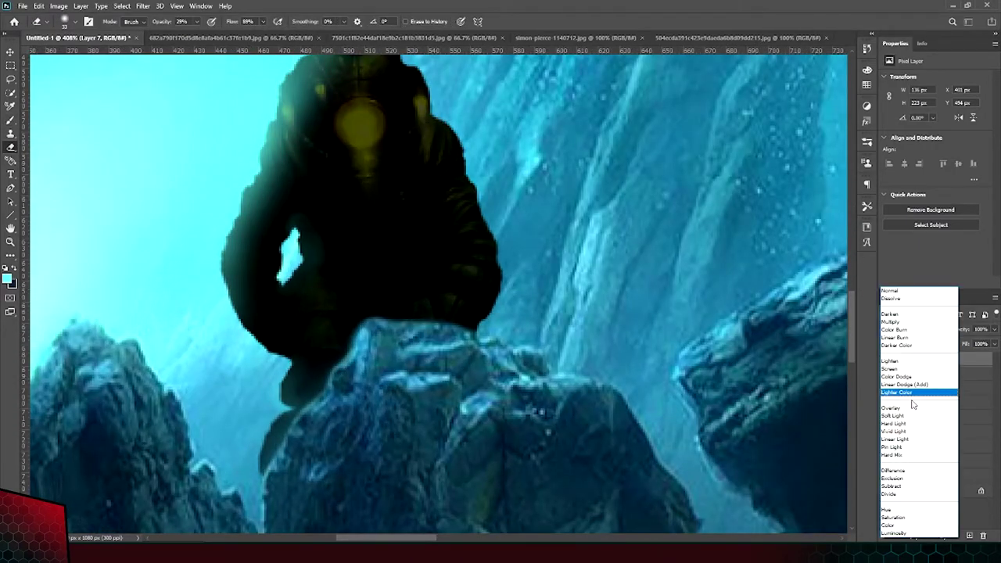
left_click(898, 291)
Delete the diver layer (Layer 6) from the scene.
left_click(11, 52)
scroll(312, 313, "down", 3, "alt")
scroll(404, 241, "up", 1, "alt")
scroll(404, 241, "down", 1, "alt")
key("Delete")
key("ctrl+o")
Open mermaid wallpaper 099, auto-select the mermaid, and subtract her outstretched arm.
double_click(299, 164)
left_click(300, 22)
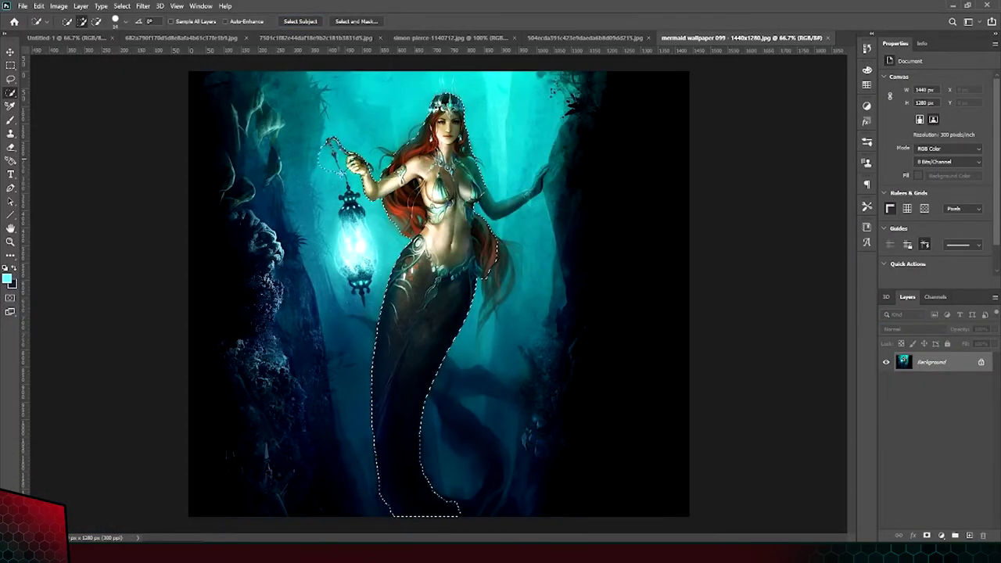
left_click_drag(544, 167, 494, 210)
In Select and Mask, brush in hair strands, lantern glow and tail fin edges.
key("ctrl+alt+r")
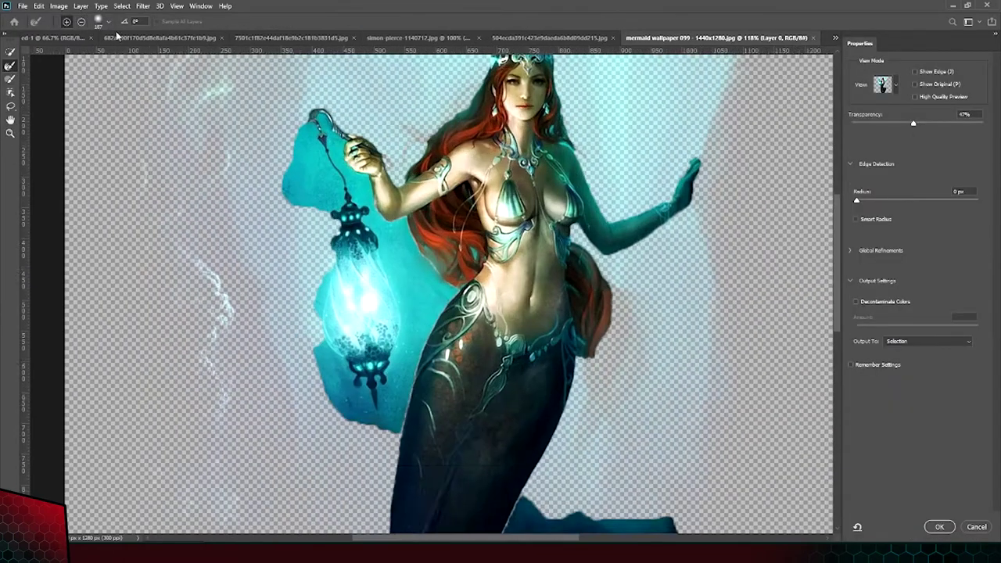
left_click_drag(449, 181, 405, 226)
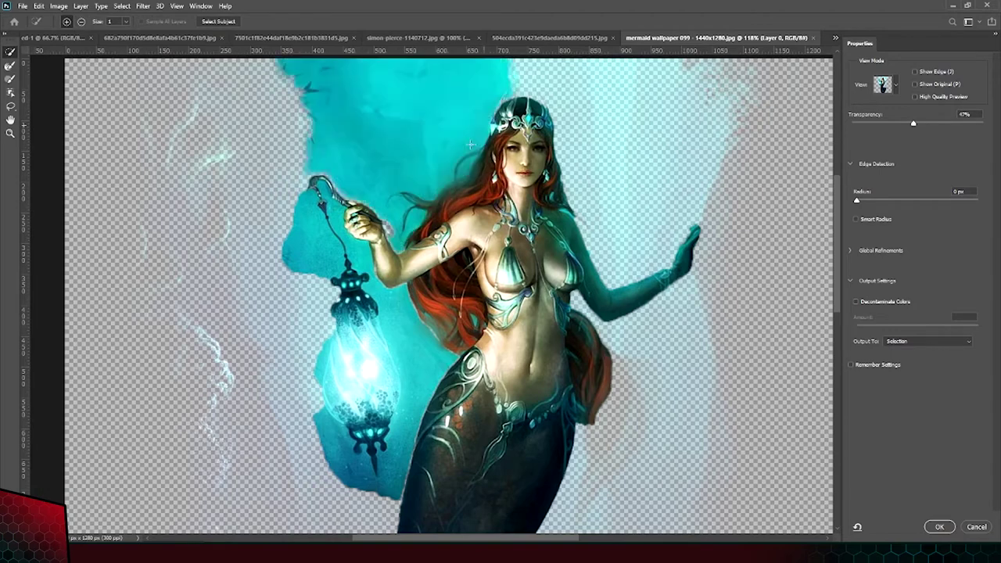
left_click_drag(428, 171, 456, 156)
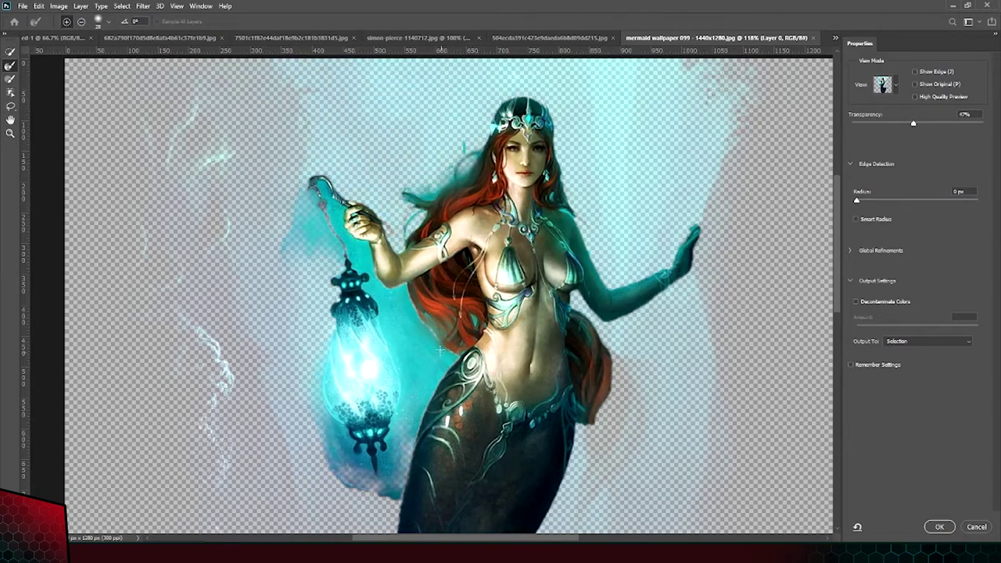
left_click_drag(440, 351, 368, 258)
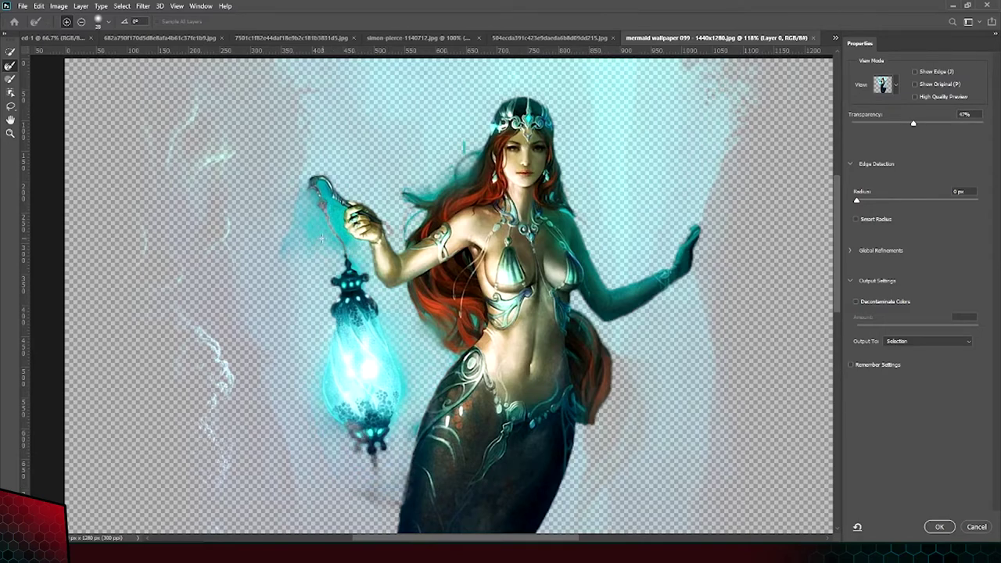
scroll(321, 238, "down", 5)
left_click_drag(357, 242, 464, 384)
scroll(464, 384, "down", 2)
mouse_move(254, 250)
left_mouse_down()
mouse_move(266, 359)
mouse_move(329, 469)
mouse_move(305, 508)
left_mouse_up()
scroll(522, 431, "up", 3)
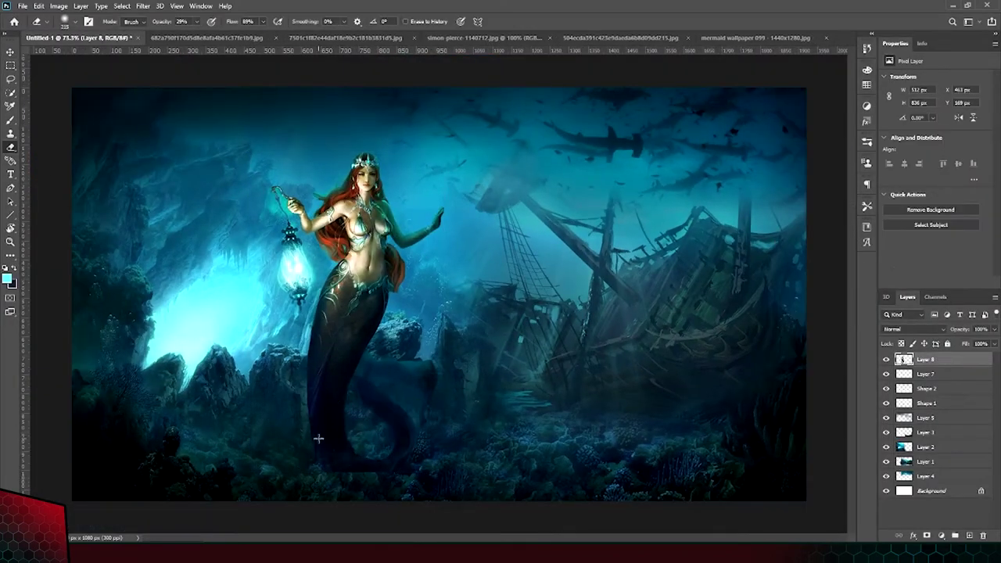
Zoom in on the mermaid's hand and lantern hook to inspect the leftover fringe.
scroll(318, 445, "up", 3)
scroll(326, 452, "up", 2)
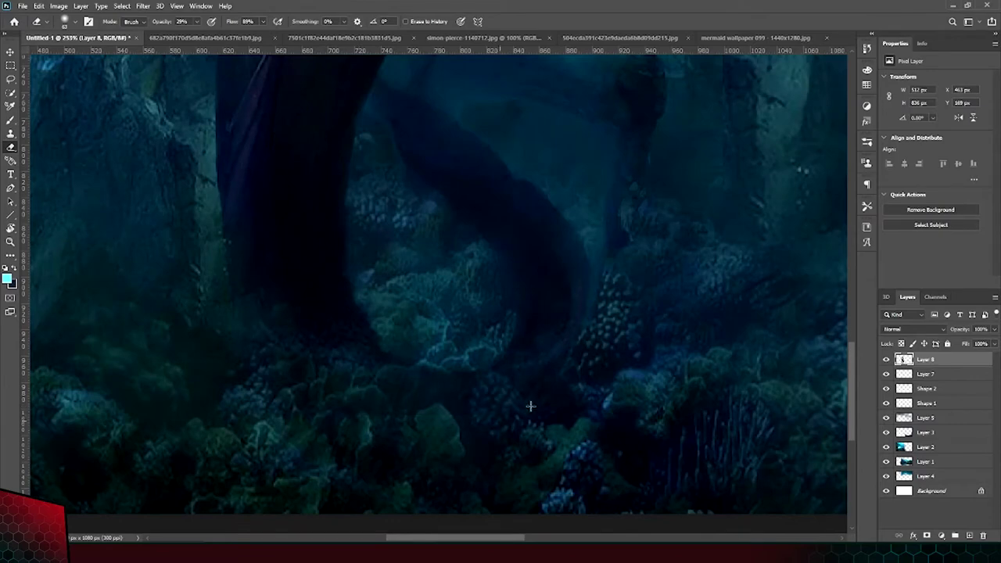
scroll(461, 141, "up", 3)
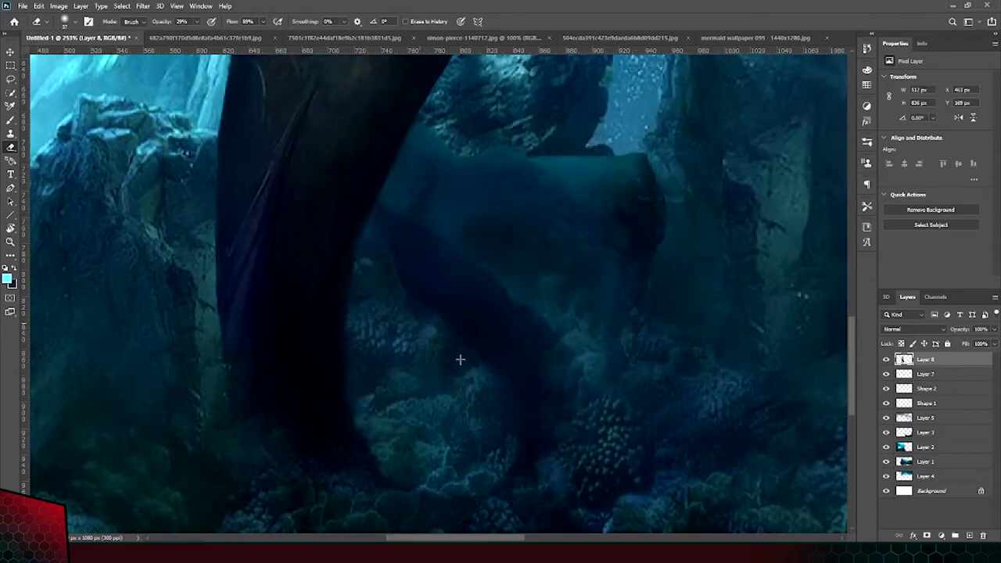
scroll(395, 317, "down", 3)
scroll(527, 315, "down", 3)
scroll(547, 297, "up", 8)
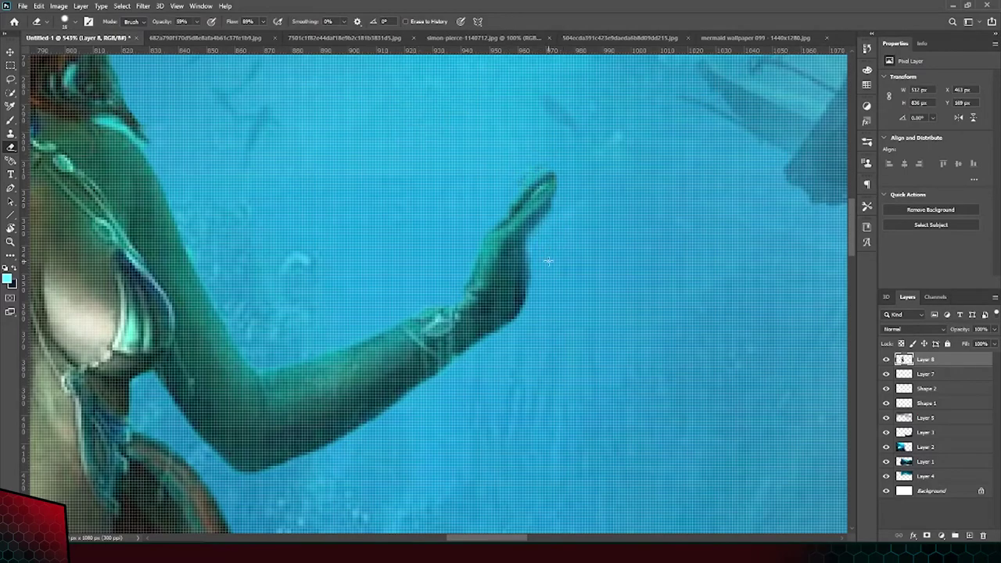
scroll(466, 339, "down", 3)
scroll(448, 198, "up", 8)
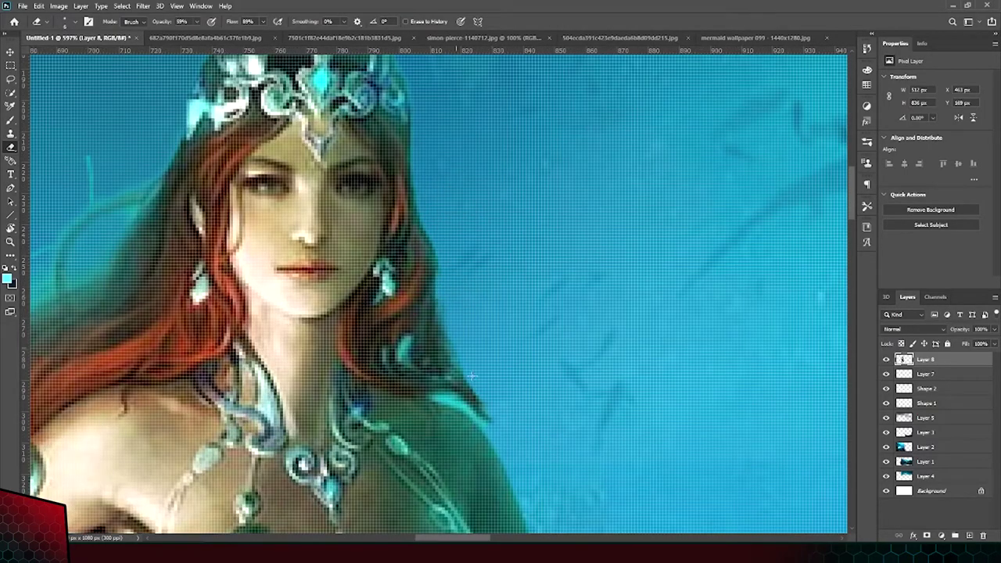
scroll(471, 376, "up", 2)
scroll(472, 376, "up", 2)
scroll(313, 328, "down", 8)
scroll(191, 275, "up", 3)
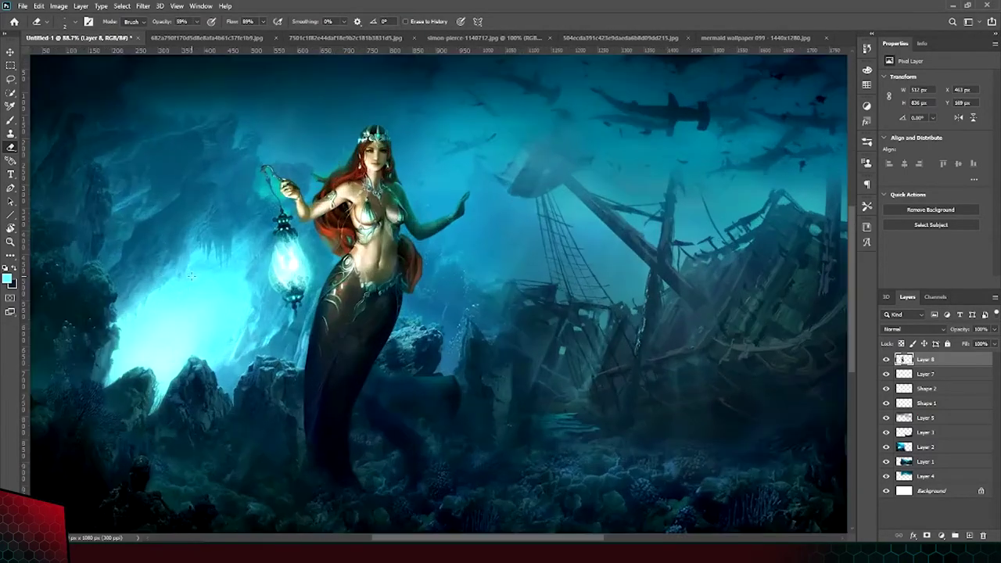
scroll(480, 100, "up", 5)
scroll(480, 100, "up", 1)
scroll(386, 219, "down", 2)
scroll(406, 293, "up", 4)
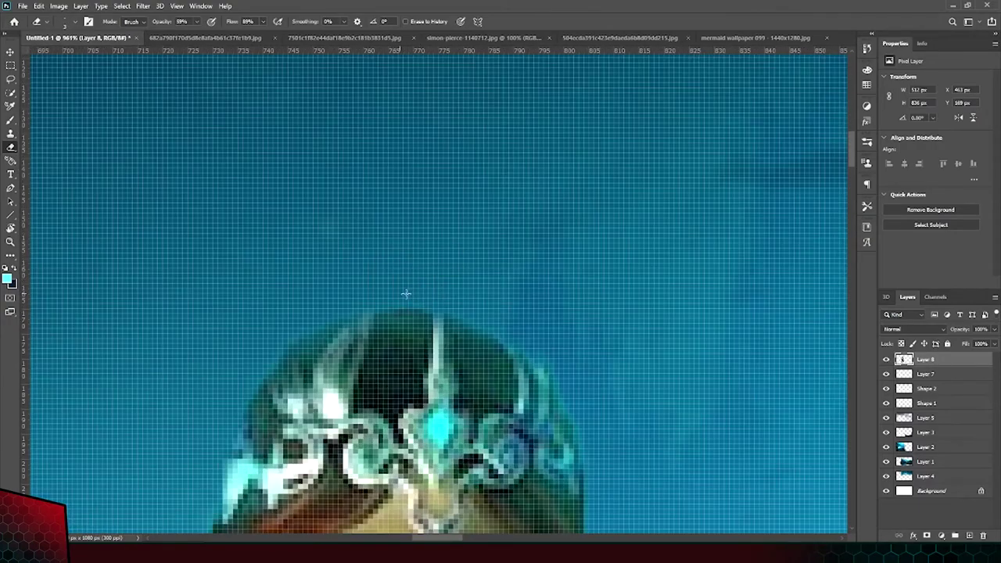
scroll(325, 320, "down", 3)
scroll(564, 226, "down", 2)
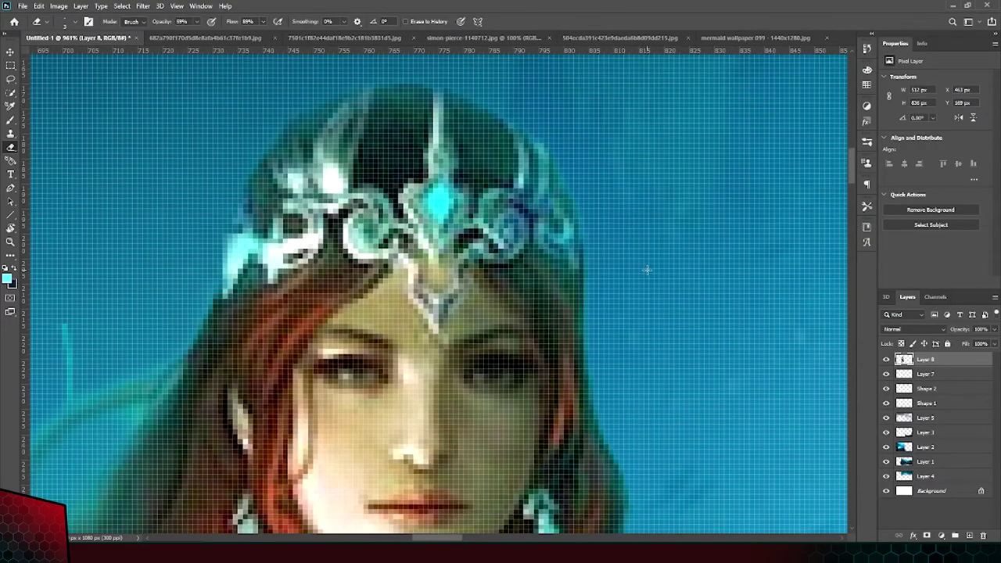
scroll(584, 225, "down", 5)
scroll(472, 365, "up", 5)
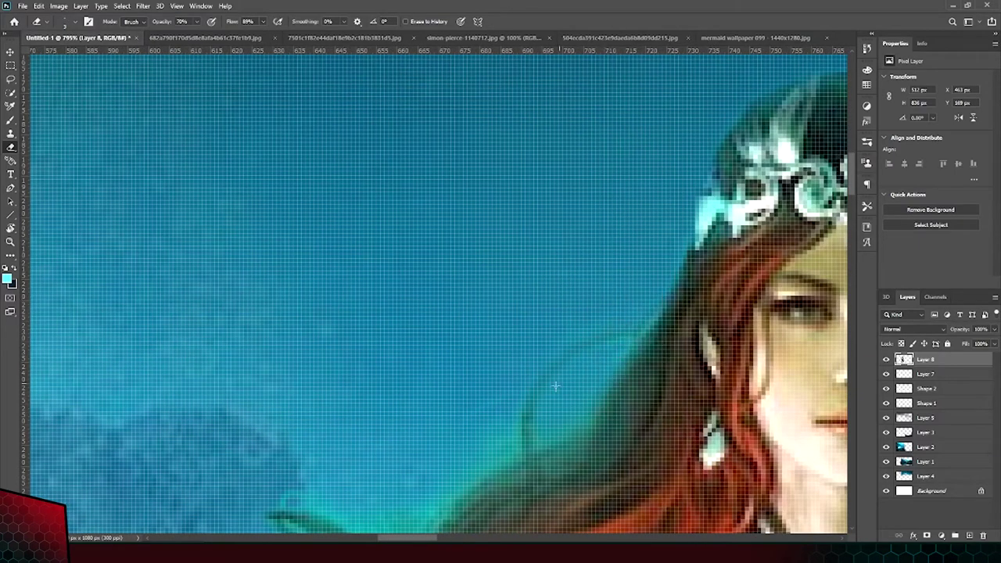
scroll(633, 345, "down", 3)
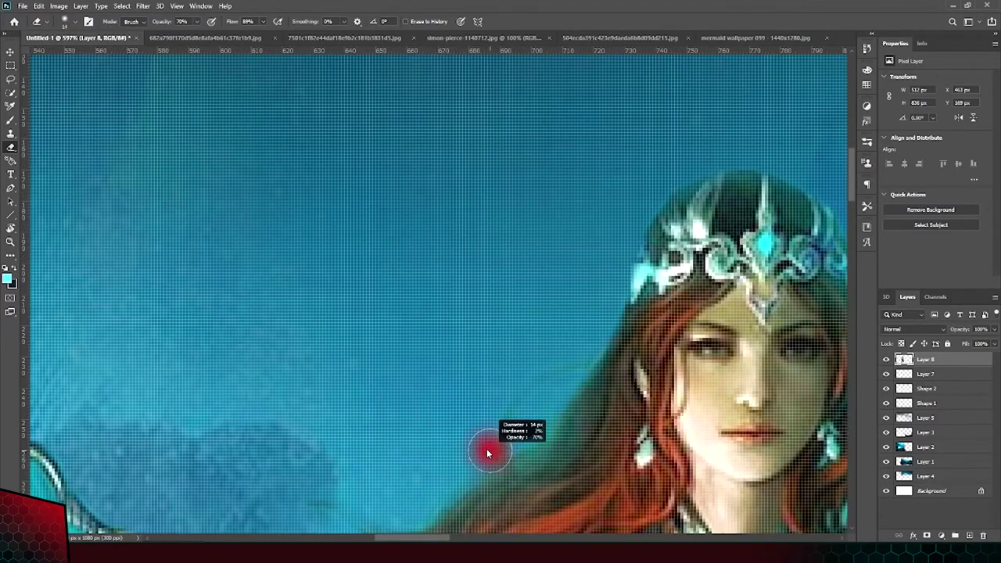
scroll(486, 447, "down", 2)
scroll(486, 448, "down", 2)
scroll(423, 377, "down", 1)
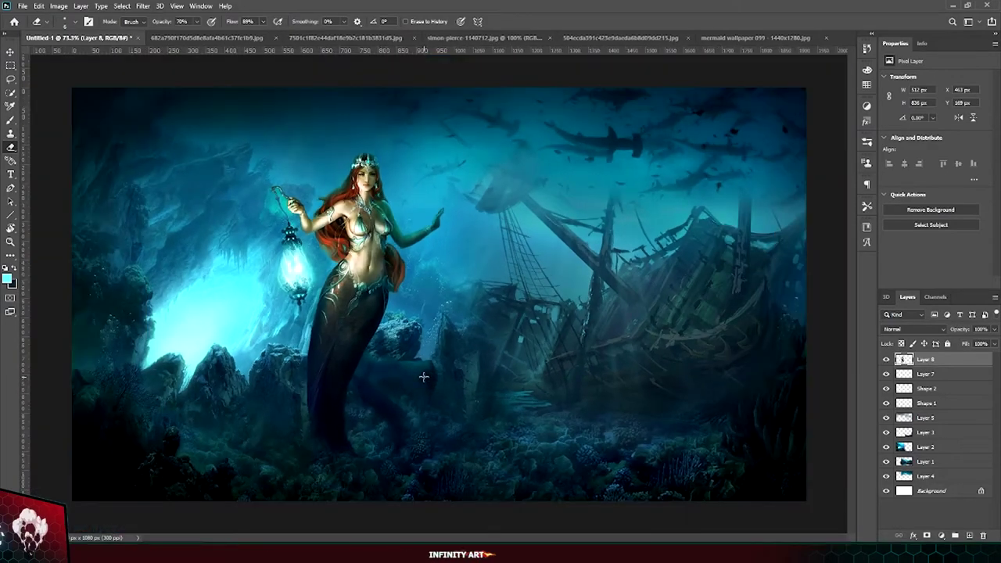
scroll(316, 248, "up", 5)
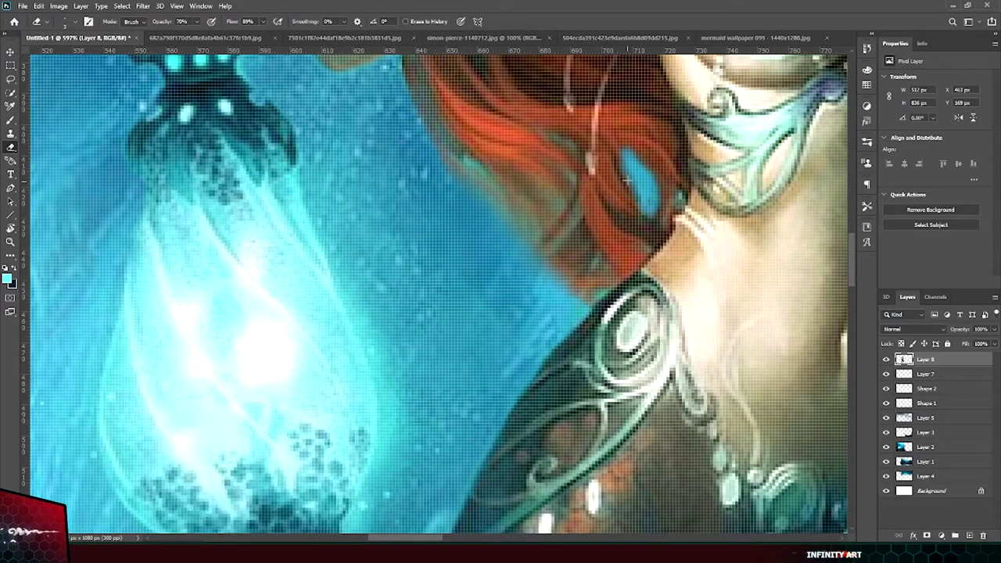
scroll(336, 224, "up", 5)
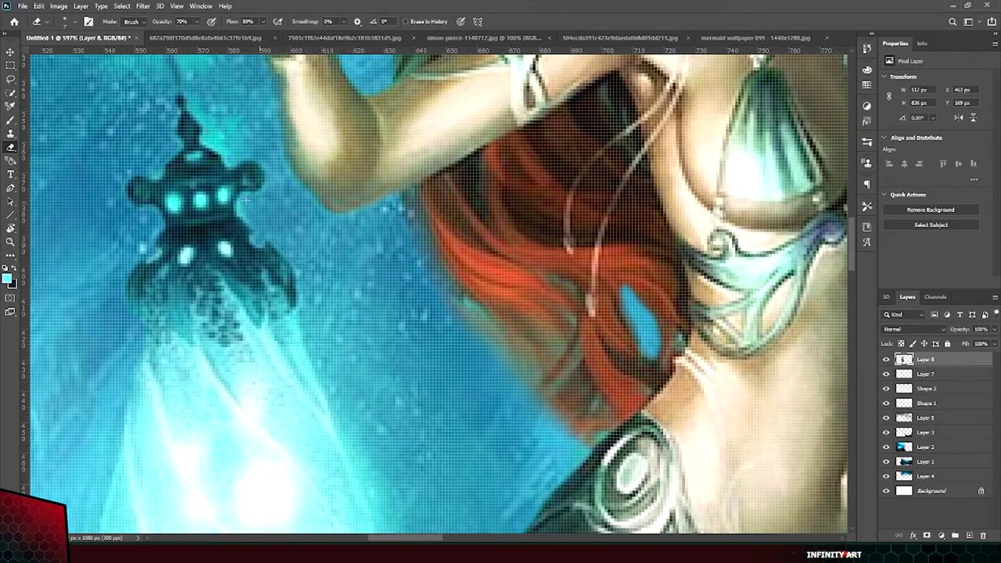
scroll(259, 203, "down", 3)
scroll(258, 203, "down", 3)
scroll(379, 356, "up", 5)
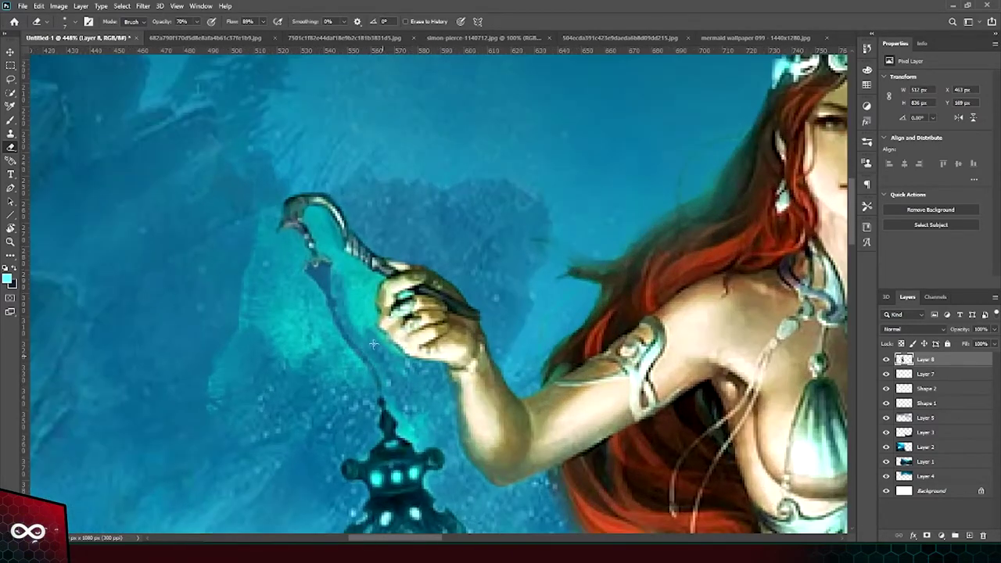
scroll(383, 370, "up", 3)
scroll(364, 218, "up", 2)
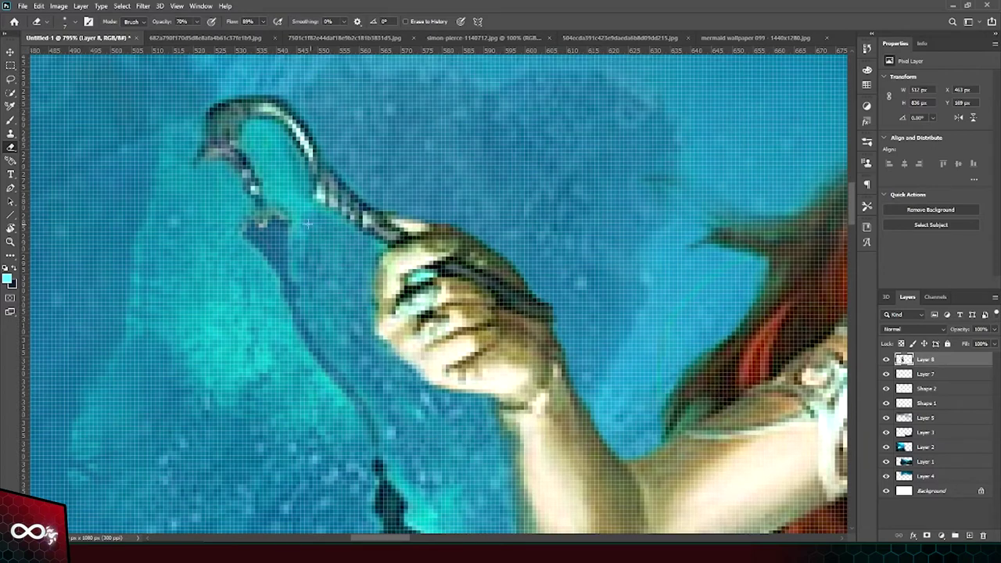
Erase the light background beside the lantern hook, raising eraser opacity to full.
mouse_move(168, 117)
left_mouse_down()
mouse_move(176, 328)
mouse_move(258, 360)
mouse_move(316, 422)
left_mouse_up()
left_click_drag(160, 21, 184, 21)
scroll(157, 254, "down", 3)
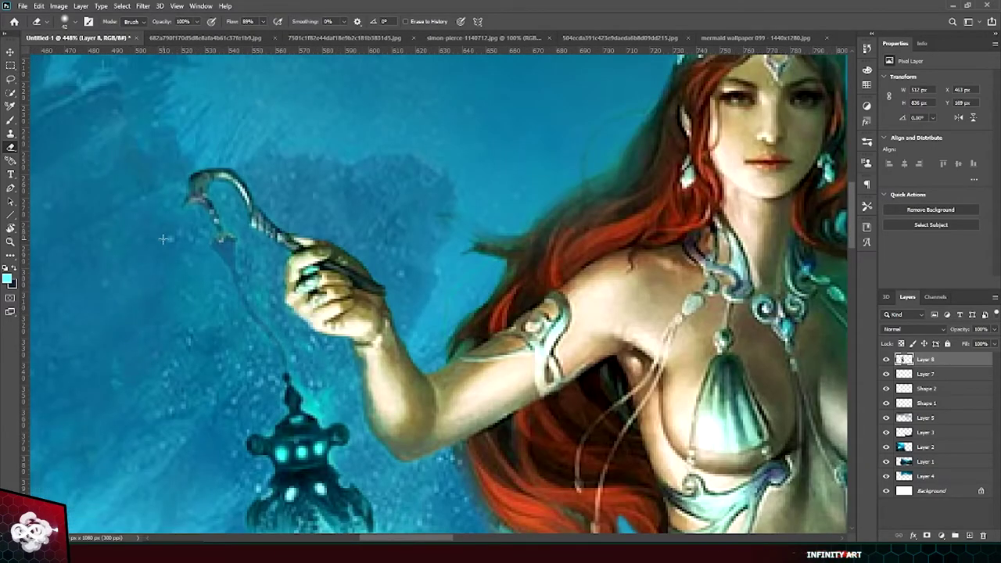
scroll(187, 301, "down", 3)
scroll(408, 303, "up", 5)
Set the brush to dark teal #203232 at 75% opacity.
key("b")
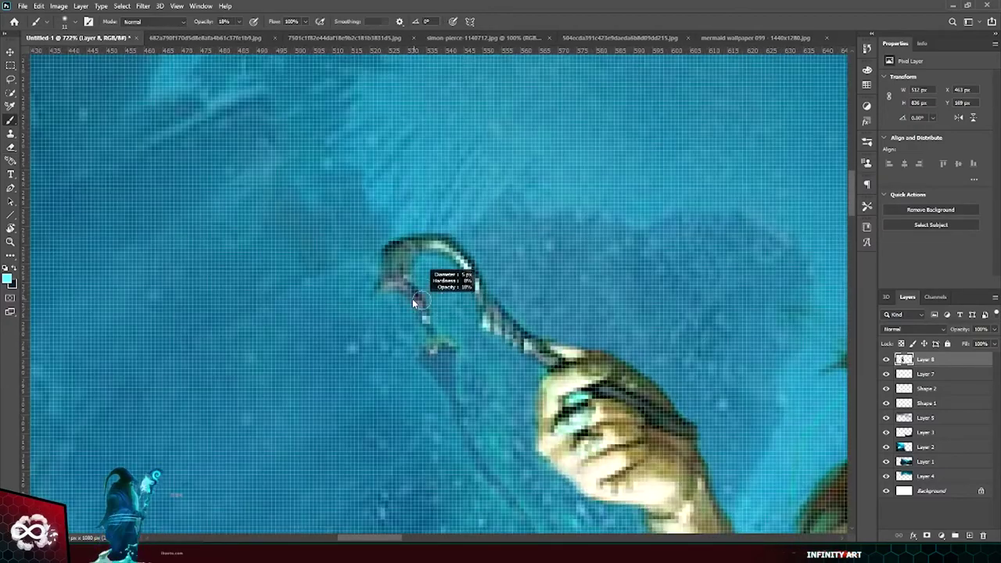
type("53")
scroll(408, 304, "up", 3)
left_click(466, 223, "alt")
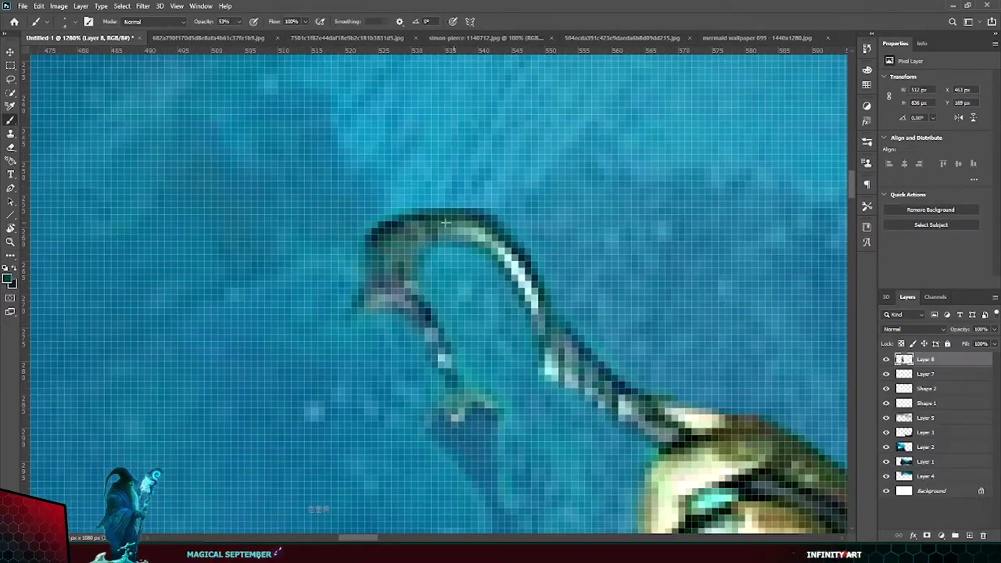
key("7")
key("5")
scroll(438, 344, "down", 2)
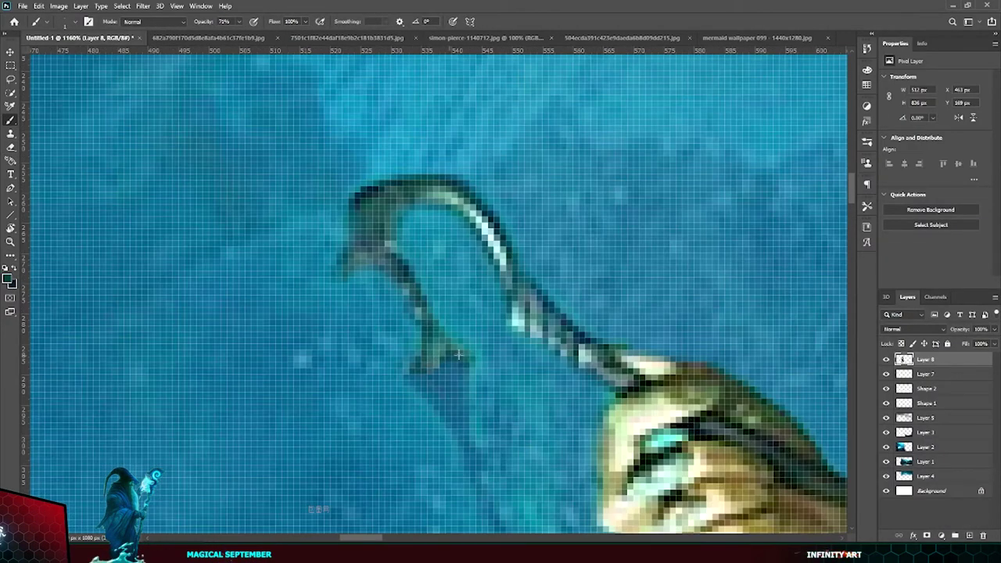
scroll(353, 404, "down", 5)
scroll(396, 405, "up", 3)
scroll(396, 405, "down", 5)
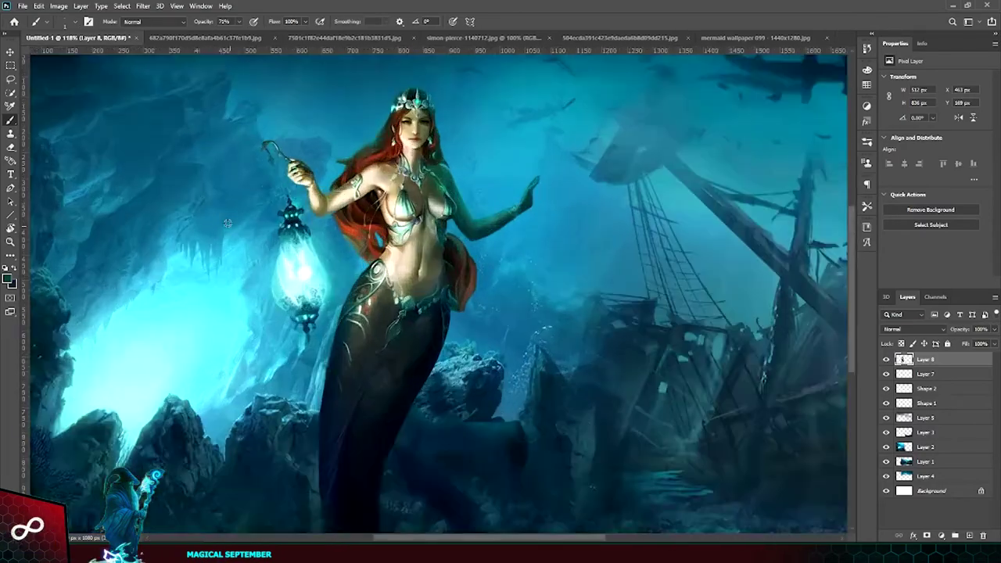
scroll(258, 165, "up", 8)
Paint a dark teal chain line from the hook down to the lantern.
mouse_move(429, 167)
left_mouse_down()
mouse_move(449, 241)
mouse_move(558, 452)
left_mouse_up()
scroll(558, 452, "down", 3)
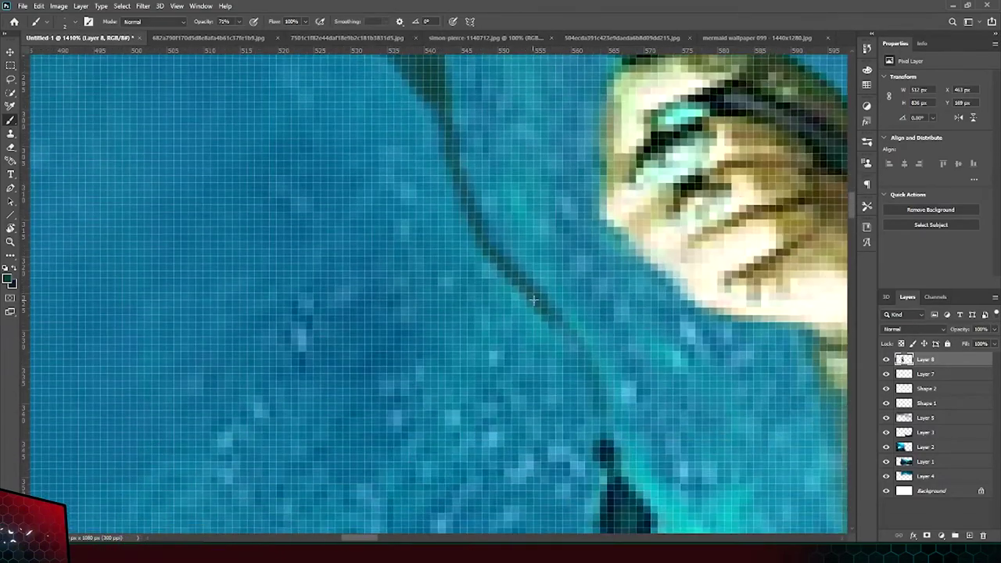
left_click_drag(540, 297, 625, 463)
left_click_drag(599, 419, 641, 508)
key("i")
key("b")
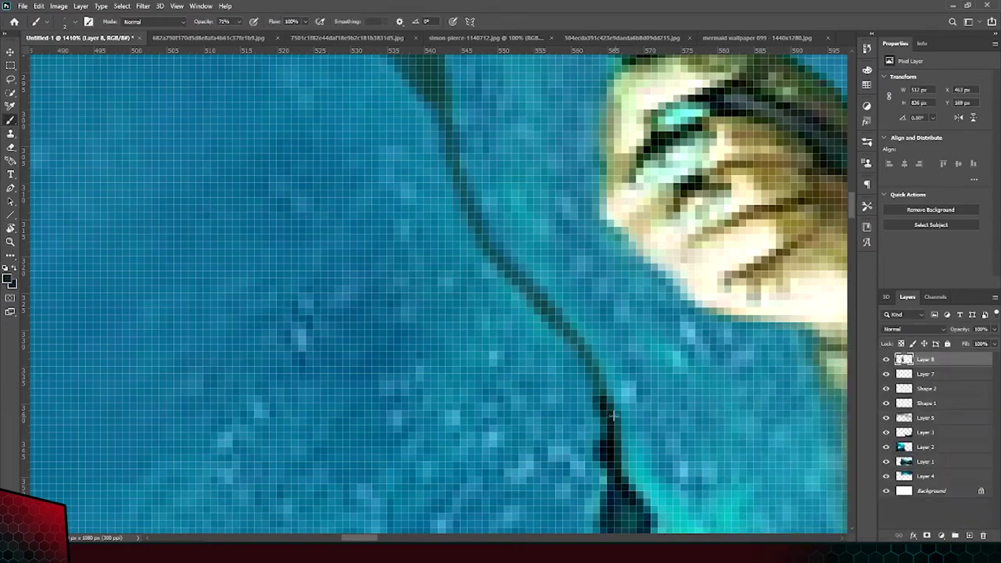
left_click_drag(547, 304, 606, 398)
scroll(594, 390, "down", 3)
scroll(532, 312, "up", 2)
left_click_drag(509, 219, 539, 328)
scroll(558, 363, "up", 2)
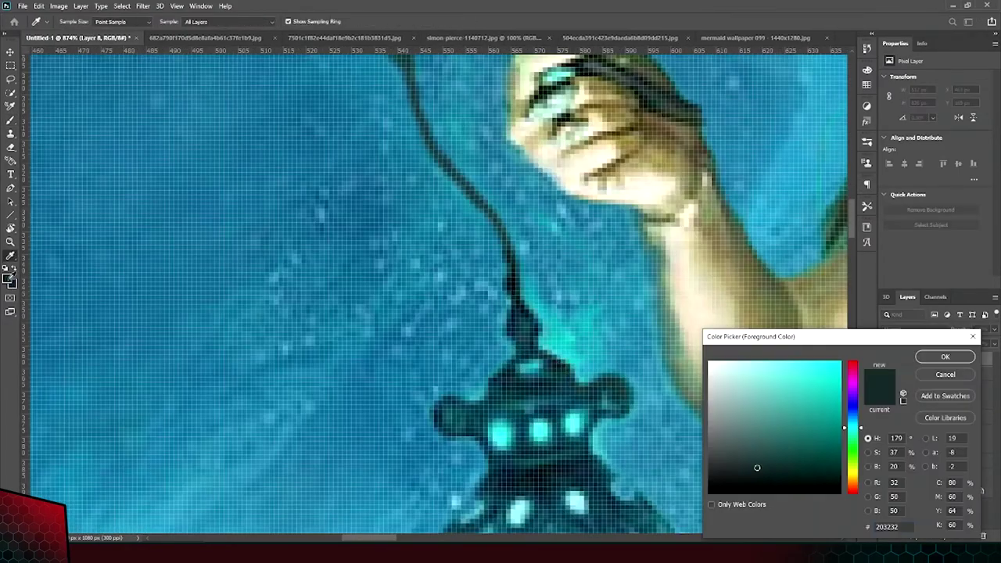
scroll(592, 423, "down", 5)
scroll(547, 351, "down", 3)
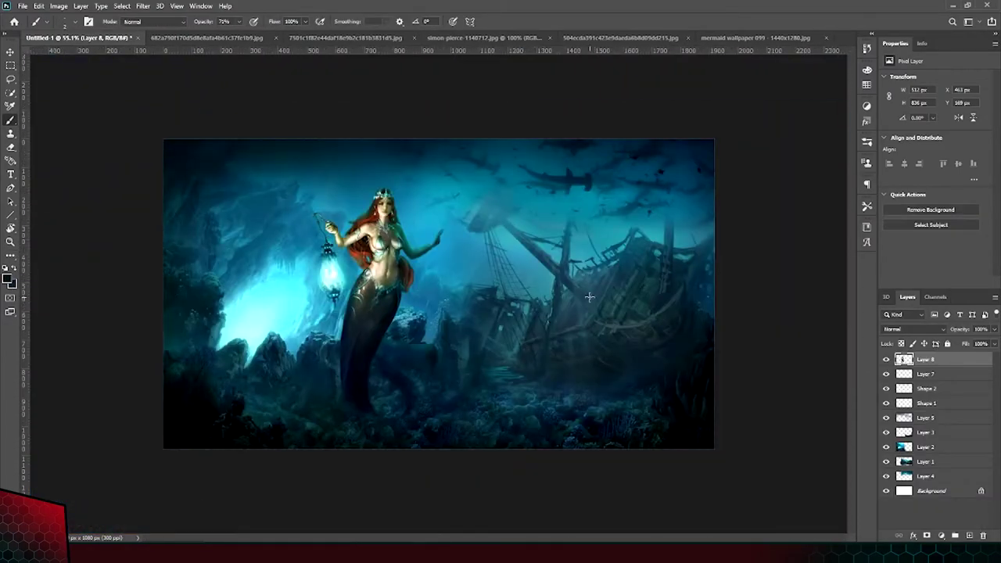
scroll(451, 198, "up", 2)
scroll(451, 197, "up", 2)
Set the eraser to 45% opacity for softening the raised hand's edges.
key("e")
scroll(438, 219, "up", 2)
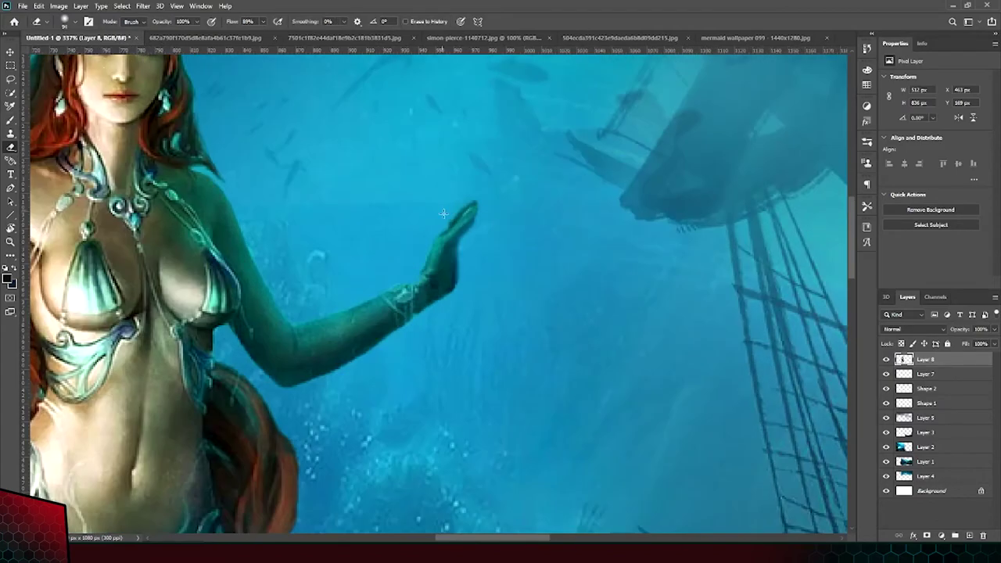
scroll(438, 219, "up", 2)
left_click_drag(200, 242, 257, 147)
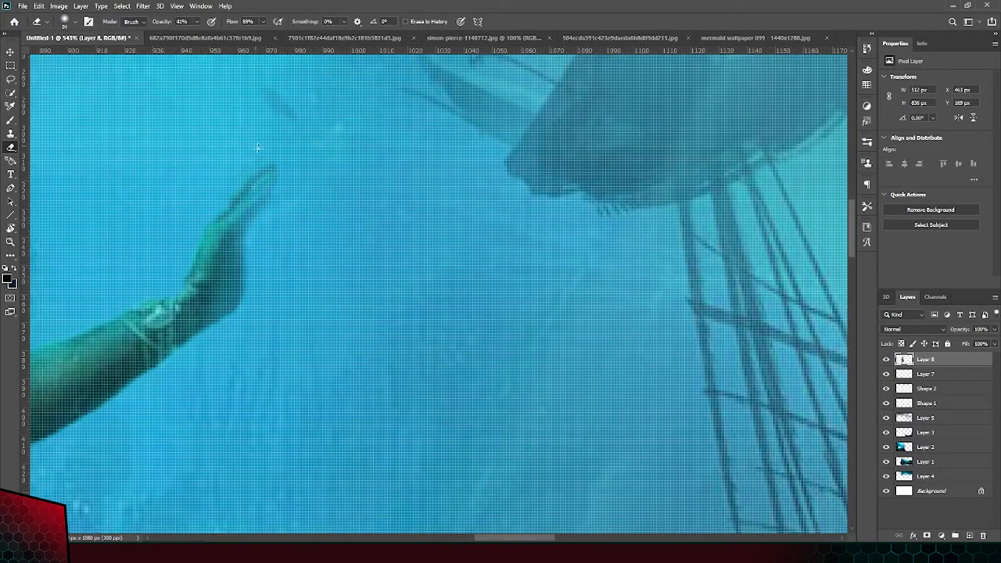
scroll(235, 195, "down", 5)
scroll(437, 250, "up", 4)
scroll(434, 247, "down", 2)
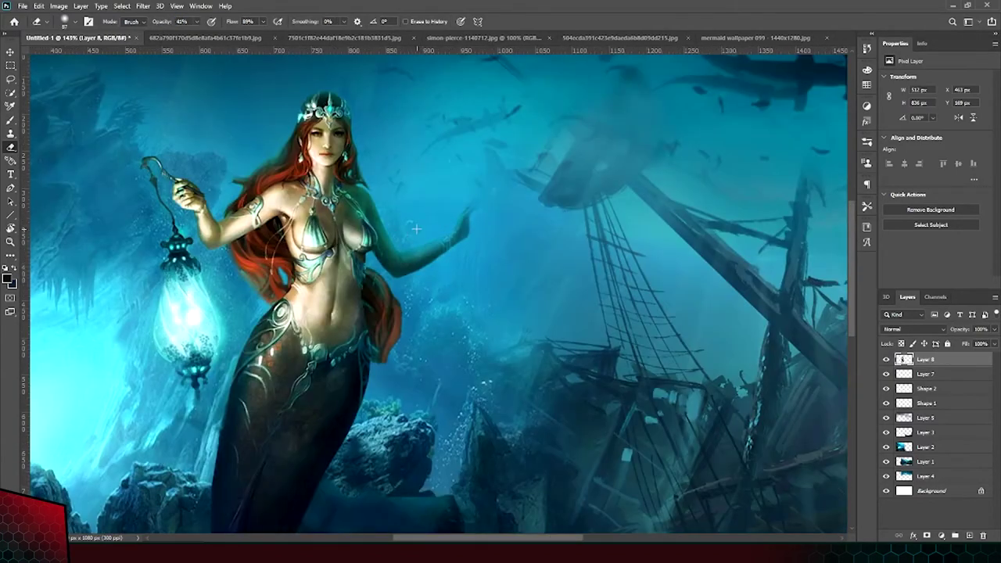
scroll(445, 258, "up", 1)
scroll(445, 258, "down", 5)
scroll(438, 235, "up", 2)
scroll(422, 196, "up", 1)
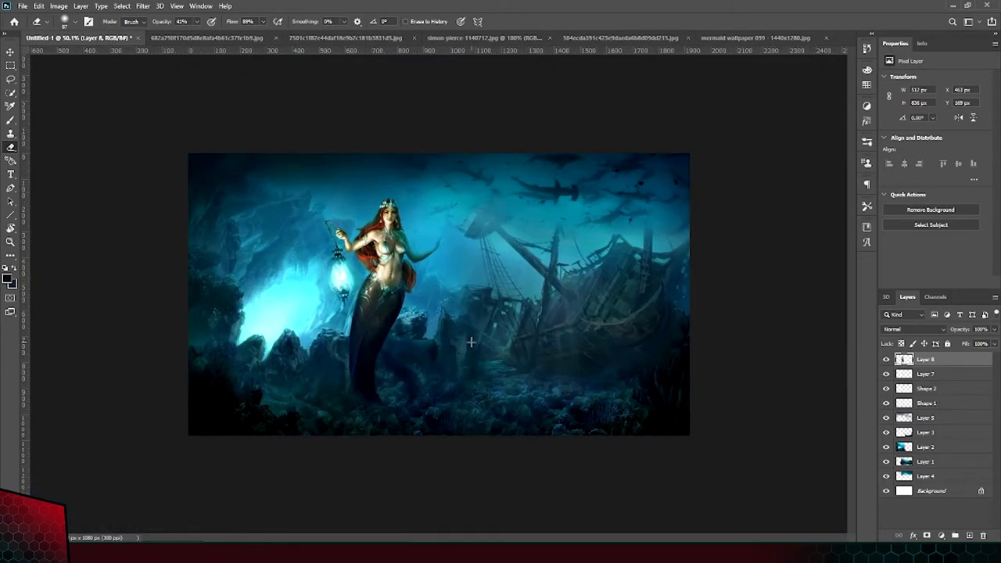
Copy the reef strip from the underwater cave image and place it along the composite's bottom.
key("v")
key("ctrl+Tab")
key("ctrl+Tab")
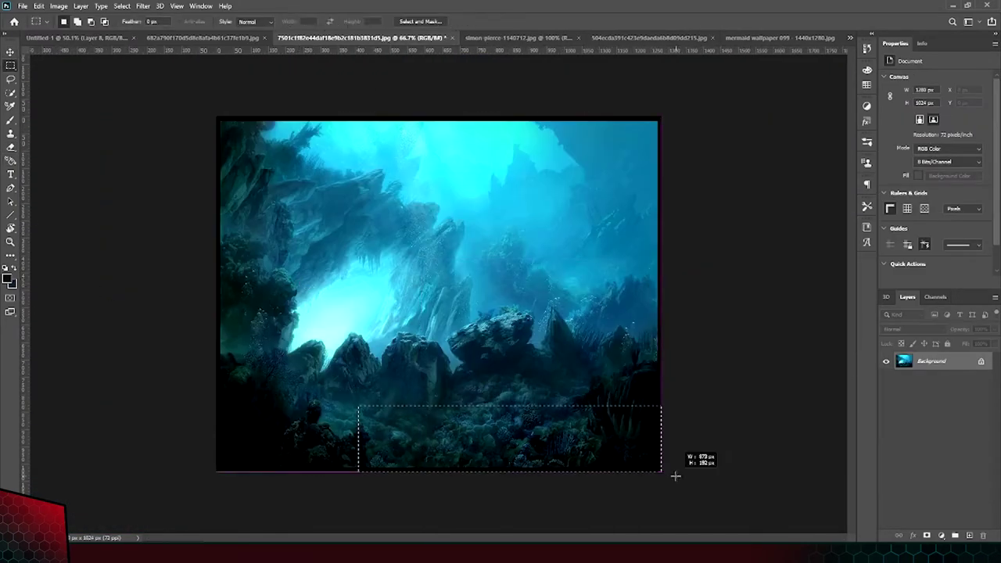
key("ctrl+c")
key("ctrl+shift+Tab")
key("ctrl+shift+Tab")
key("ctrl+v")
key("ctrl+t")
left_click_drag(427, 370, 438, 397)
key("Return")
Adjust the pasted reef and erase its top edge to reveal the mermaid's tail.
key("ctrl+t")
key("Return")
key("s")
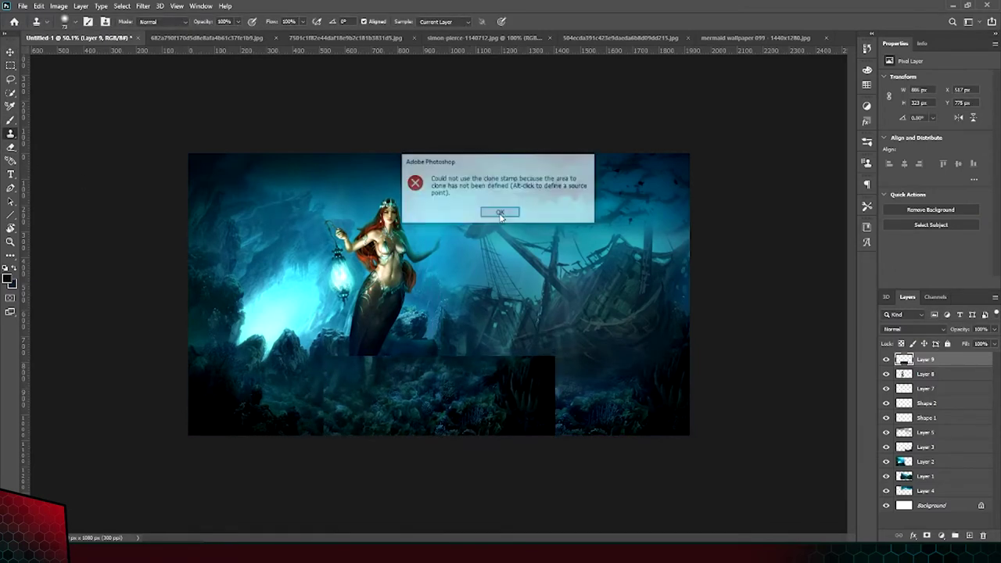
key("e")
left_click_drag(361, 376, 379, 357)
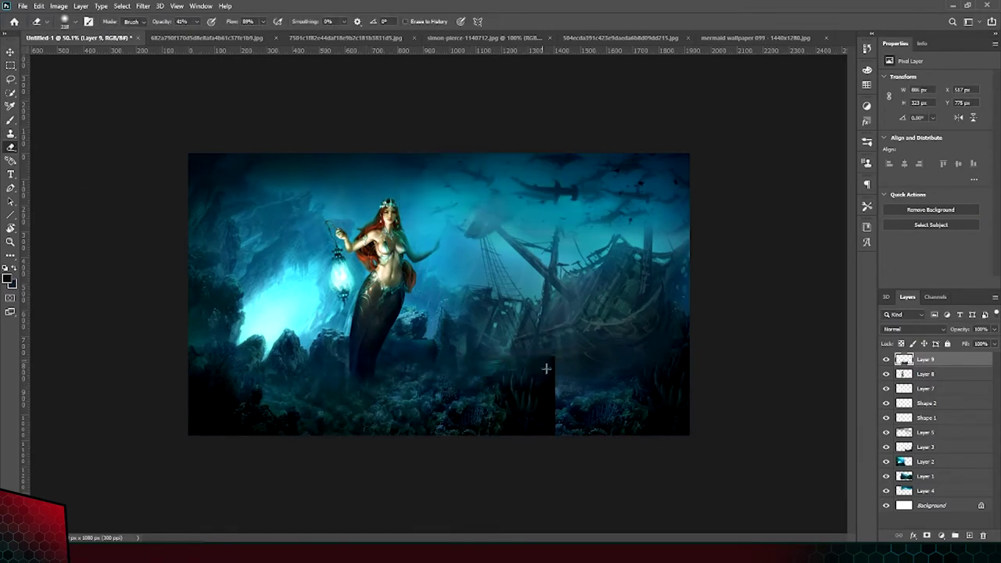
Cancel the accidentally opened Camera Raw filter without changes.
key("v")
scroll(547, 407, "down", 1)
left_click(143, 5)
left_click(164, 74)
key("Escape")
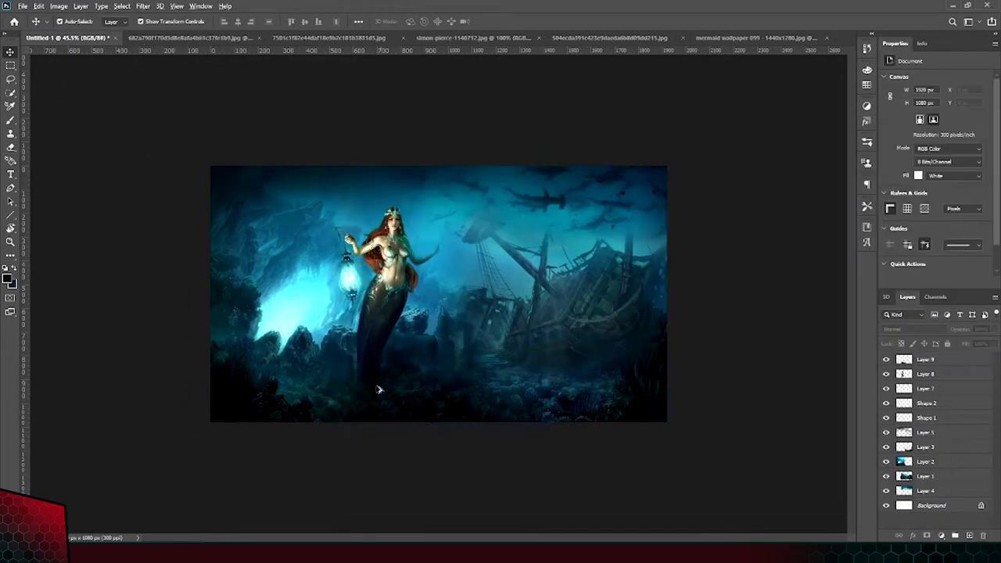
Copy the central rocks from the cave image and paste them below the mermaid.
key("e")
scroll(438, 291, "up", 3)
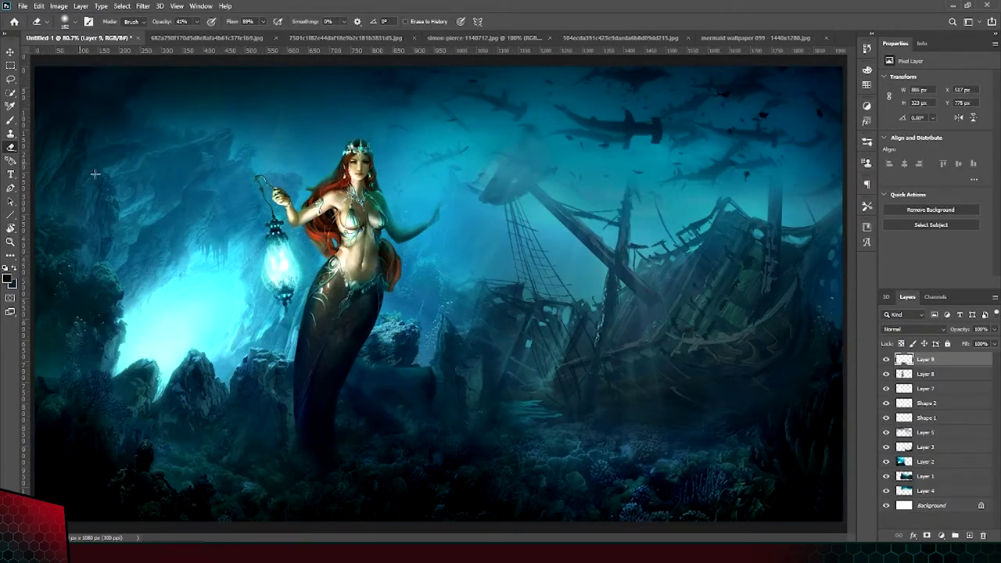
scroll(95, 173, "down", 2)
left_click(344, 38)
key("m")
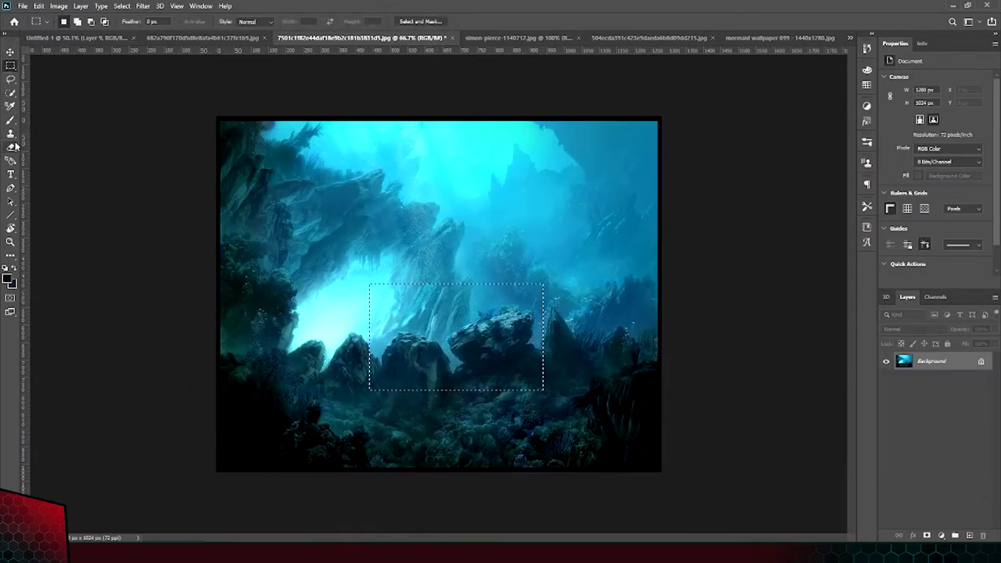
key("ctrl+c")
left_click(74, 37)
key("ctrl+v")
left_click_drag(391, 337, 397, 381)
key("e")
Erase the pasted rocks' hard top edge so they blend around the tail.
scroll(274, 255, "up", 2)
left_click_drag(286, 371, 486, 363)
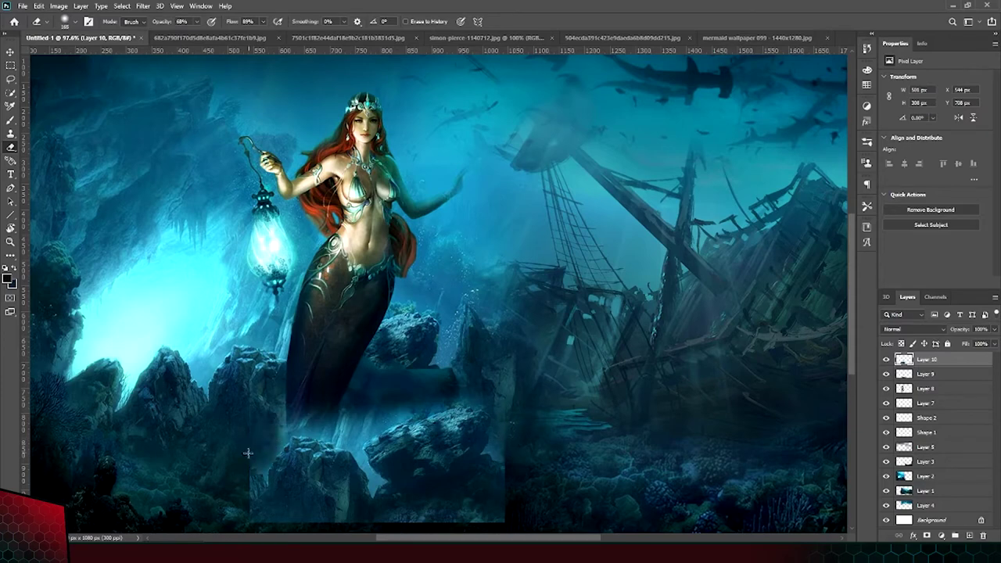
left_click_drag(307, 386, 272, 420)
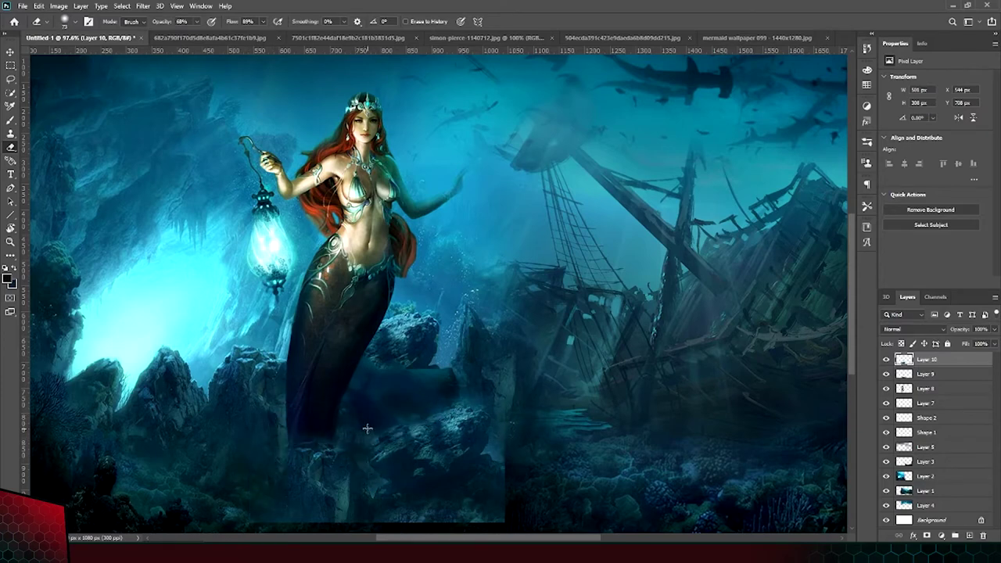
scroll(366, 429, "down", 1)
scroll(453, 341, "down", 1)
Dismiss the stray transform and Camera Raw dialog, fit the view, and add Layer 11.
key("v")
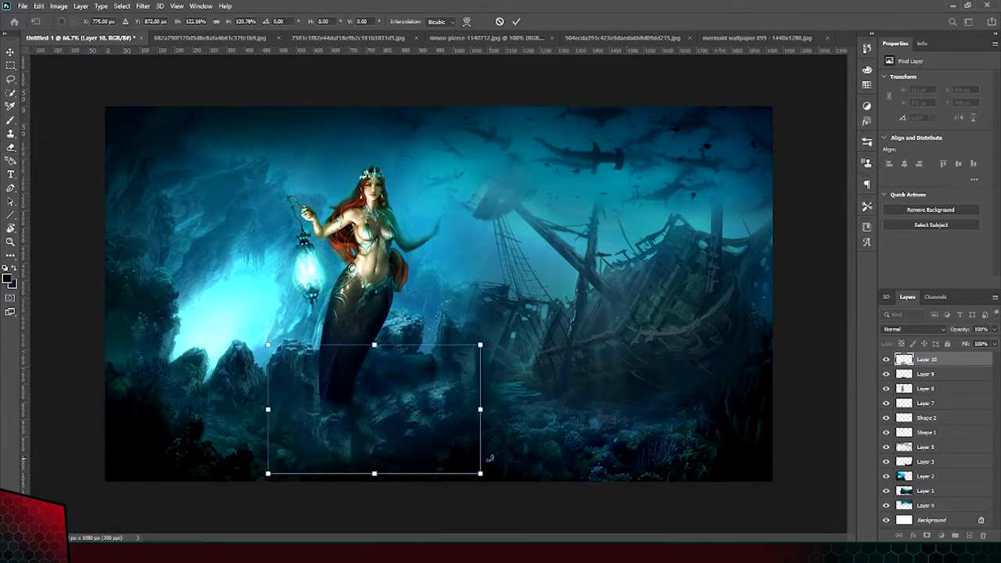
key("shift+ctrl+a")
key("Escape")
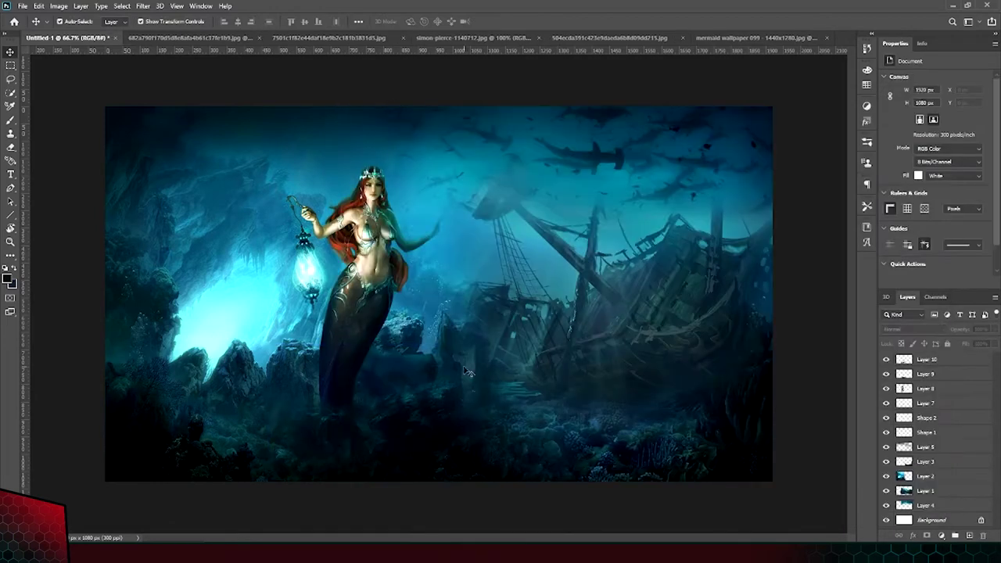
key("ctrl+0")
key("ctrl+shift+alt+e")
Set the foreground colour to cyan for the glow.
key("i")
left_click(10, 279)
left_click(771, 361)
left_click(311, 270)
key("Return")
key("b")
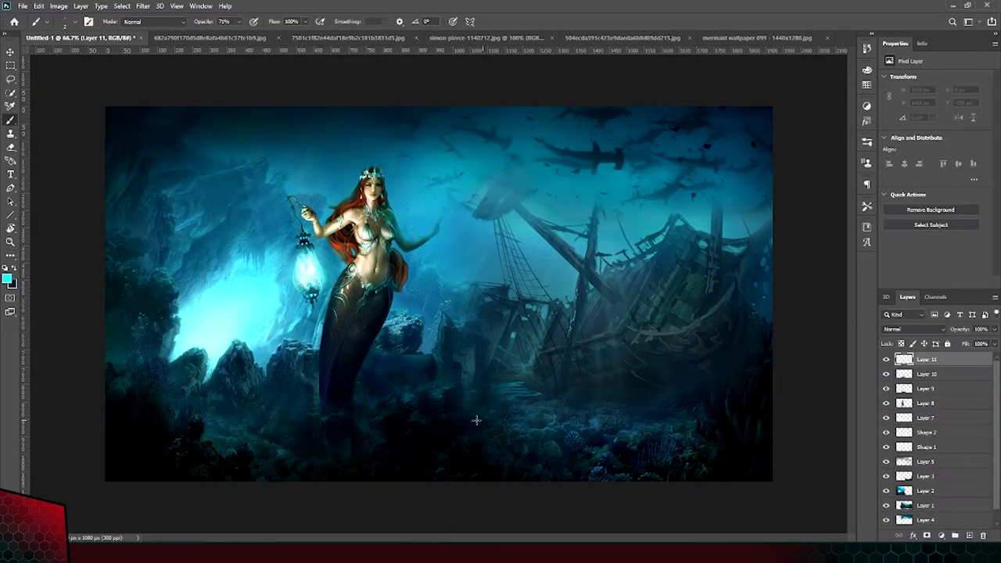
Paint a soft cyan glow stroke over the rocks and erase its top edge.
scroll(475, 417, "up", 1)
scroll(408, 430, "up", 1)
mouse_move(549, 350)
left_mouse_down()
mouse_move(311, 461)
mouse_move(299, 483)
mouse_move(364, 474)
left_mouse_up()
key("e")
scroll(534, 365, "down", 1)
right_click(534, 365)
left_click_drag(539, 286, 477, 288)
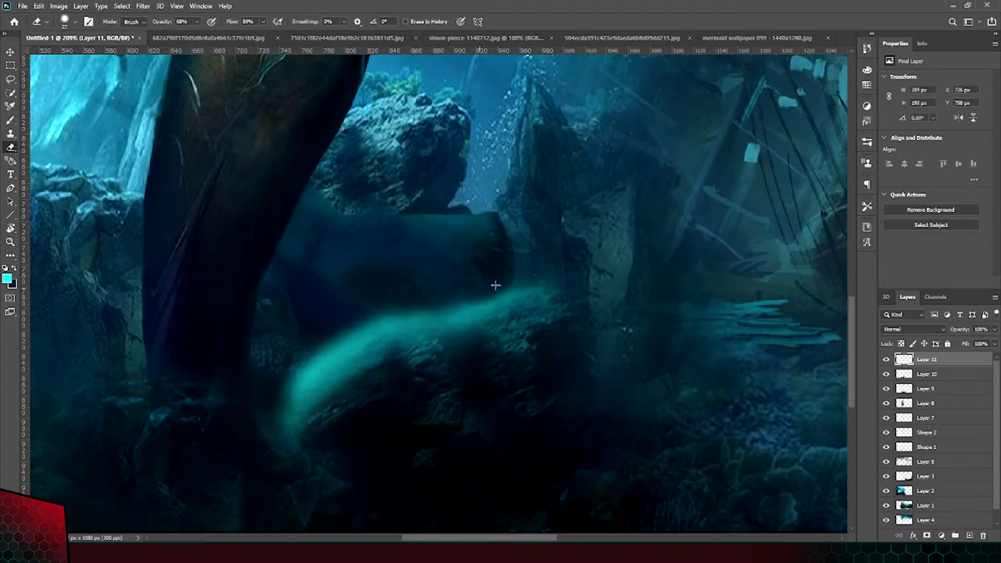
Paint cyan glow on the lower rock and soften the blob with the Eraser.
scroll(436, 306, "down", 2)
scroll(390, 393, "up", 2)
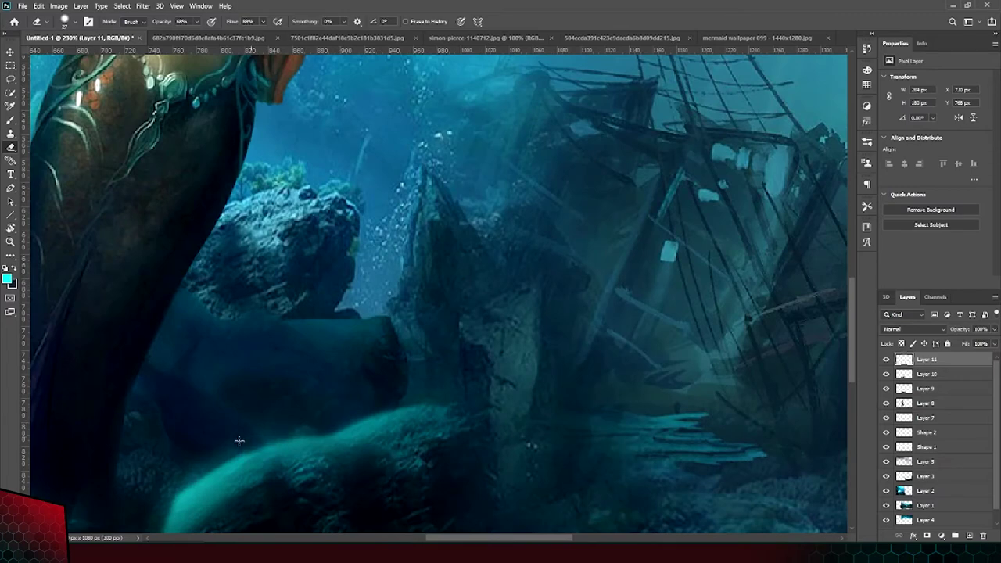
scroll(260, 433, "down", 2)
scroll(293, 480, "up", 2)
scroll(326, 339, "up", 1)
key("b")
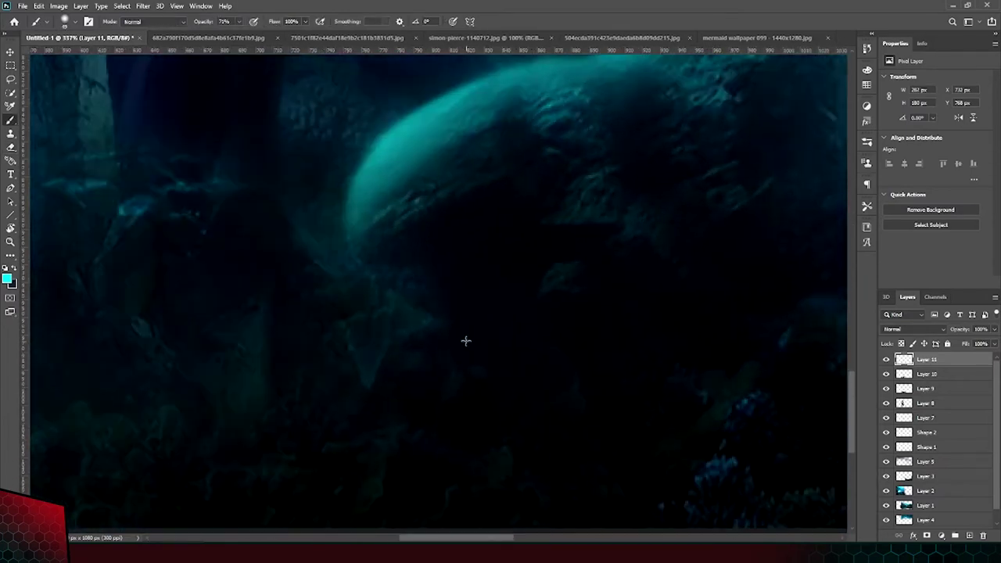
left_click_drag(383, 403, 481, 309)
key("e")
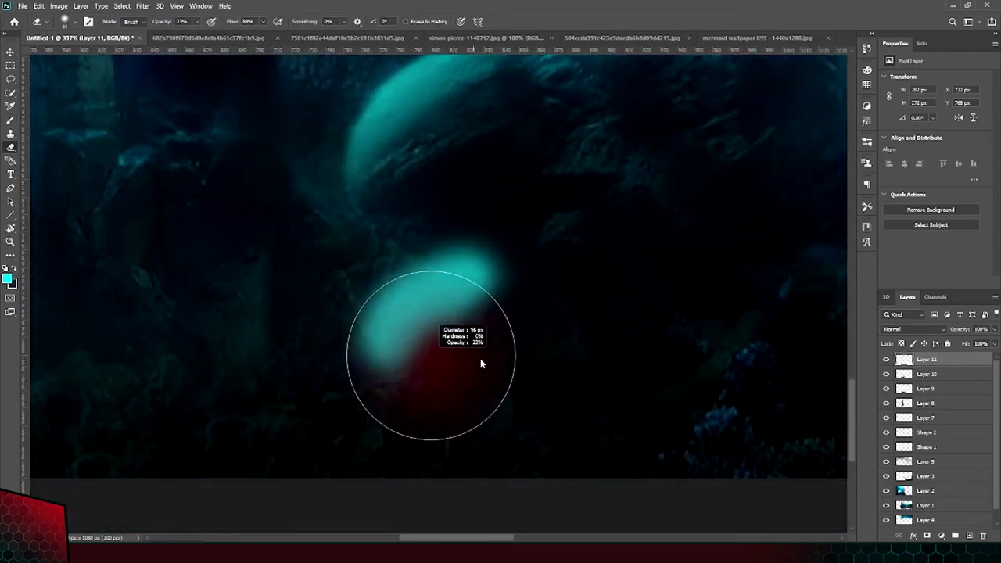
left_click_drag(425, 336, 404, 391)
Erase part of the glowing blob and lower the eraser opacity to 35%.
scroll(239, 257, "up", 1)
scroll(469, 240, "up", 1)
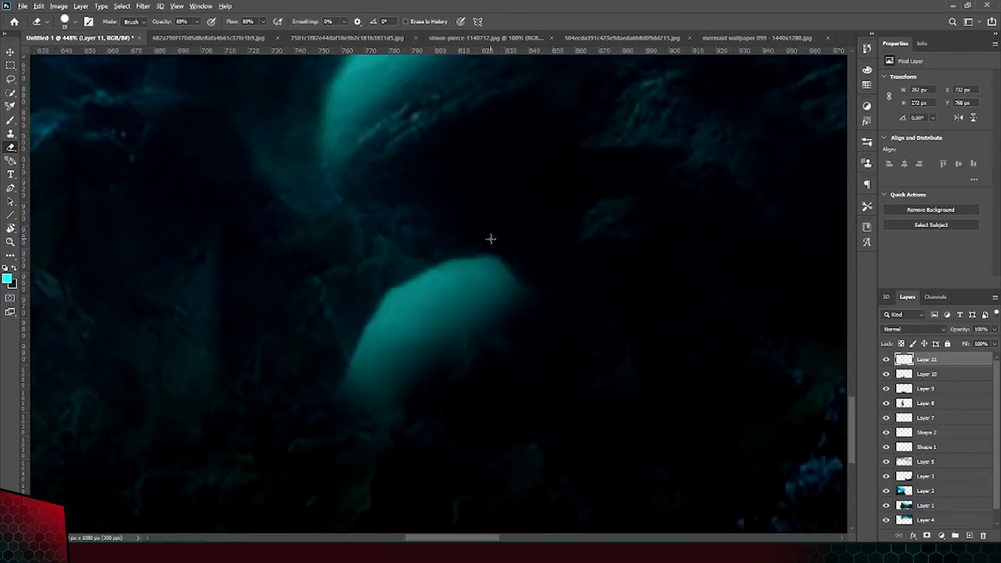
scroll(413, 324, "down", 3)
scroll(423, 308, "up", 1)
scroll(426, 301, "down", 4)
scroll(367, 352, "up", 6)
scroll(413, 293, "down", 2)
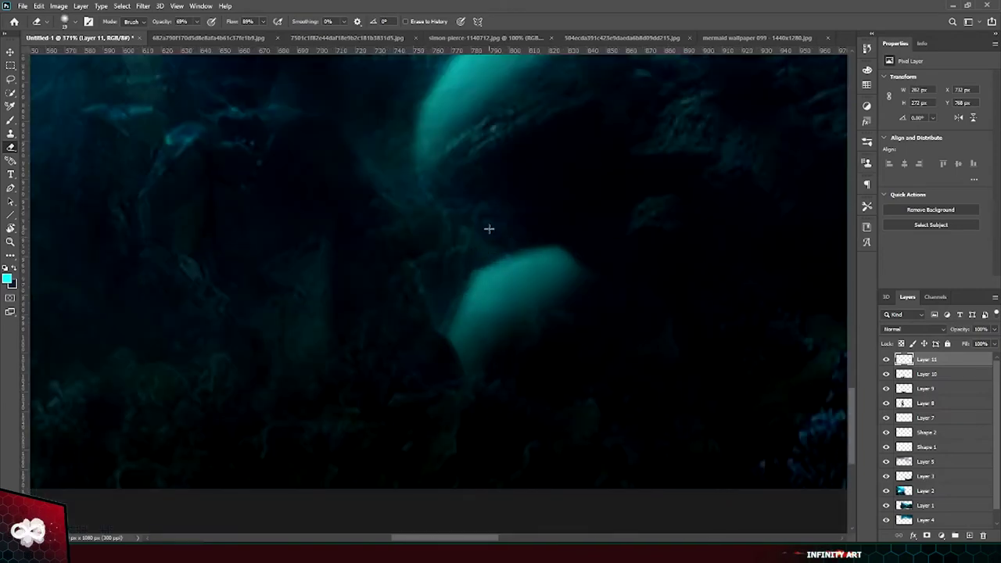
mouse_move(547, 281)
left_mouse_down()
mouse_move(574, 302)
mouse_move(552, 333)
left_mouse_up()
scroll(552, 333, "down", 4)
key("3")
key("5")
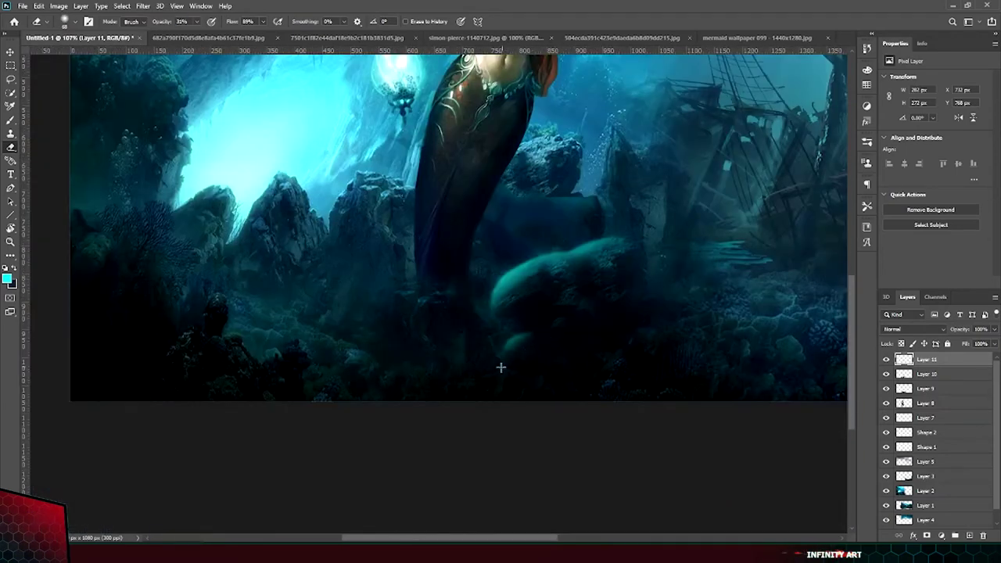
scroll(287, 376, "up", 2)
scroll(264, 339, "up", 1)
left_click(915, 329)
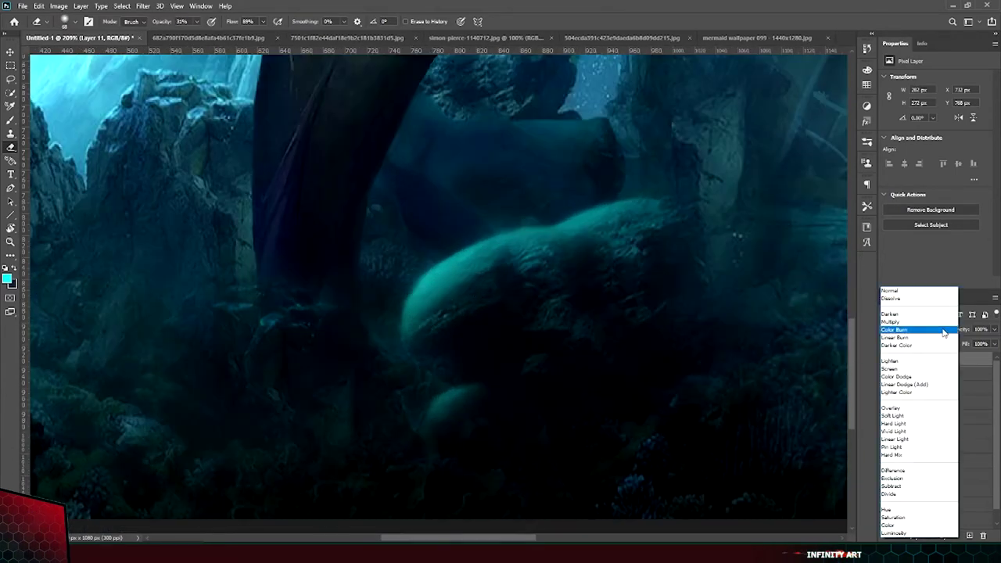
Set Layer 11's blend mode to Vivid Light and fit the image in view.
left_click(923, 392)
key("v")
key("ctrl+0")
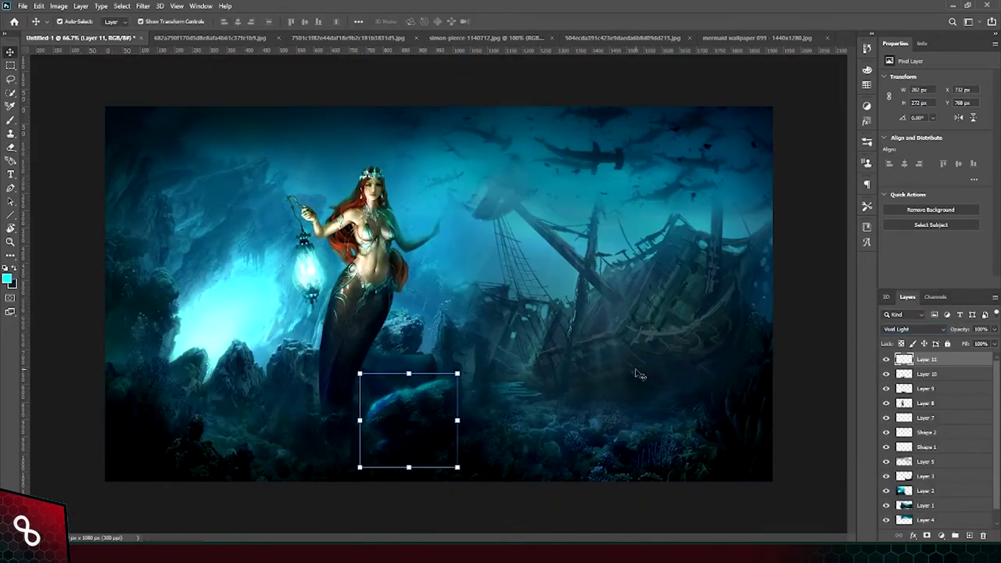
scroll(321, 422, "up", 3)
scroll(337, 435, "up", 2)
left_click(926, 359)
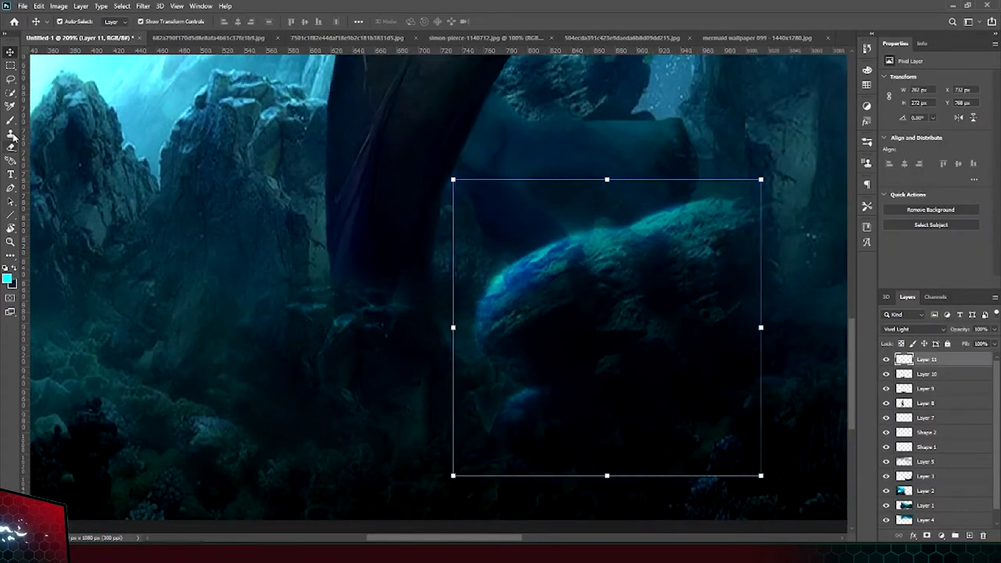
Paint bright cyan glow on the lower-left rocks and erase the excess.
key("b")
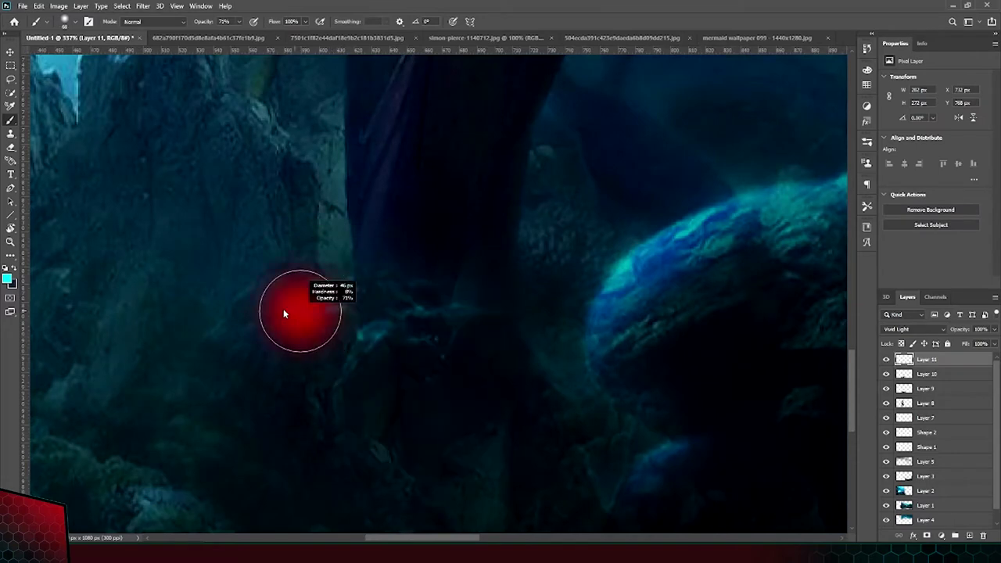
left_click_drag(283, 313, 352, 305)
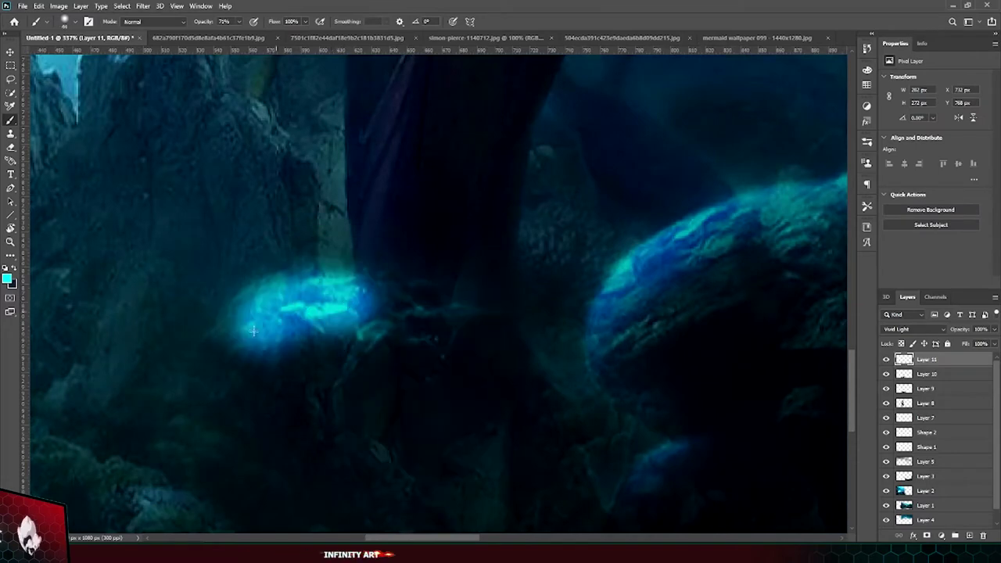
scroll(313, 328, "down", 2)
left_click_drag(227, 426, 313, 356)
key("e")
left_click_drag(263, 440, 308, 384)
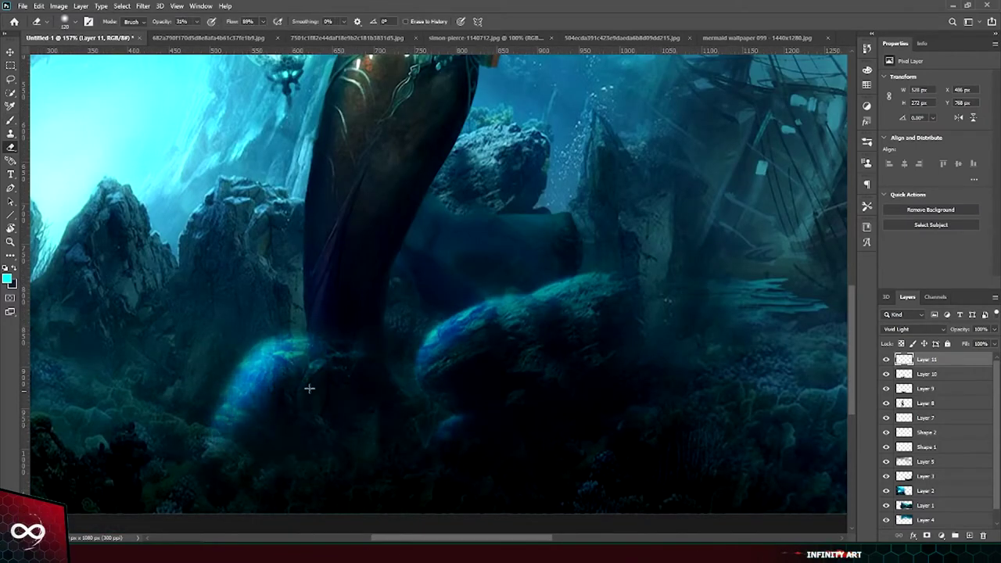
scroll(308, 383, "up", 3)
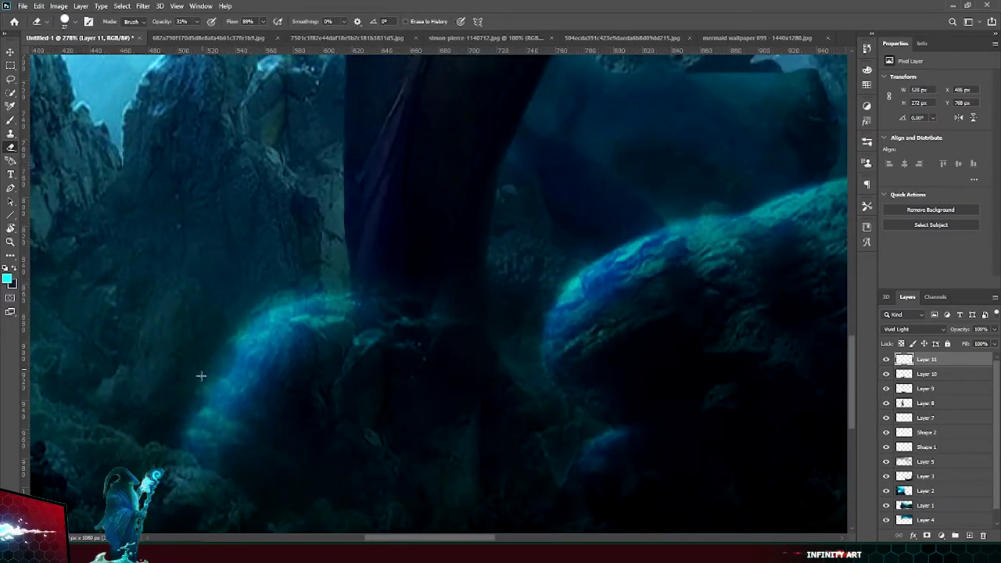
left_click_drag(201, 376, 191, 335)
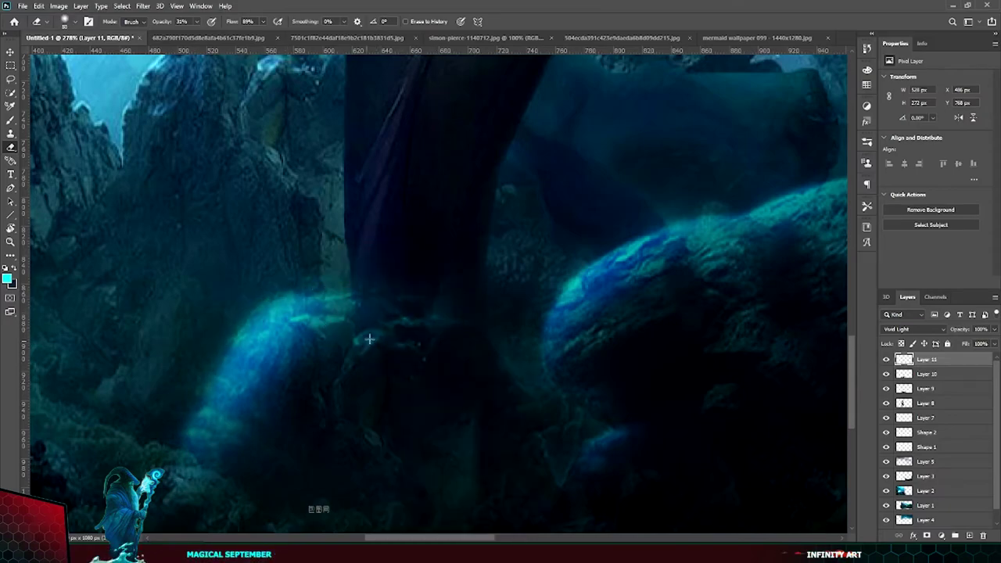
Paint blue glow on the small rock under the tail, then erase it.
scroll(298, 414, "down", 10)
scroll(298, 413, "up", 5)
scroll(298, 413, "down", 5)
scroll(298, 414, "down", 1)
scroll(313, 469, "up", 6)
scroll(313, 469, "up", 2)
left_click_drag(246, 461, 375, 399)
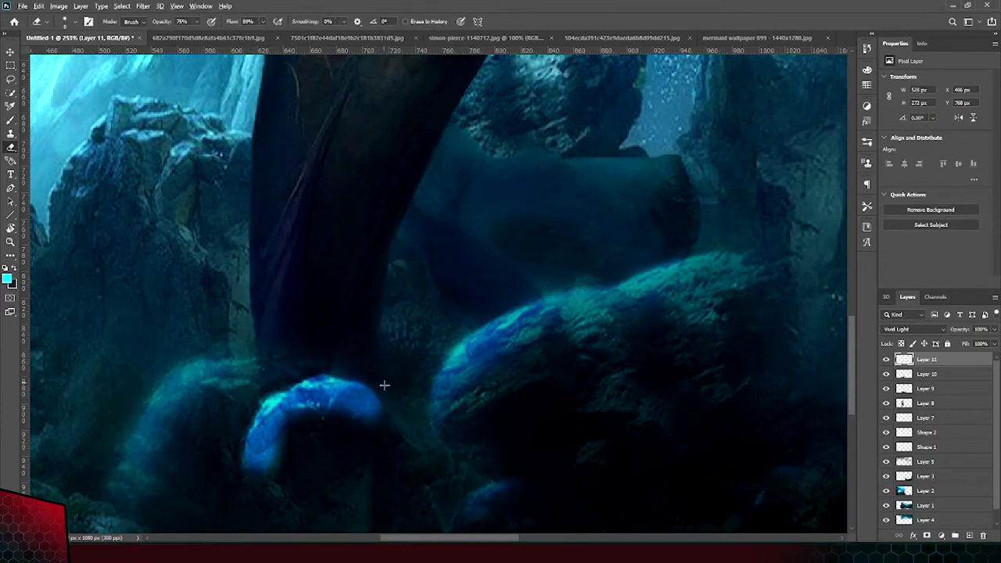
mouse_move(367, 387)
left_mouse_down()
mouse_move(313, 414)
mouse_move(258, 461)
left_mouse_up()
Add a new Layer 12 for the seaweed.
scroll(345, 432, "down", 2)
scroll(344, 431, "up", 1)
scroll(246, 424, "down", 3)
scroll(476, 414, "down", 2)
scroll(648, 349, "up", 1)
scroll(648, 350, "up", 2)
scroll(670, 339, "down", 1)
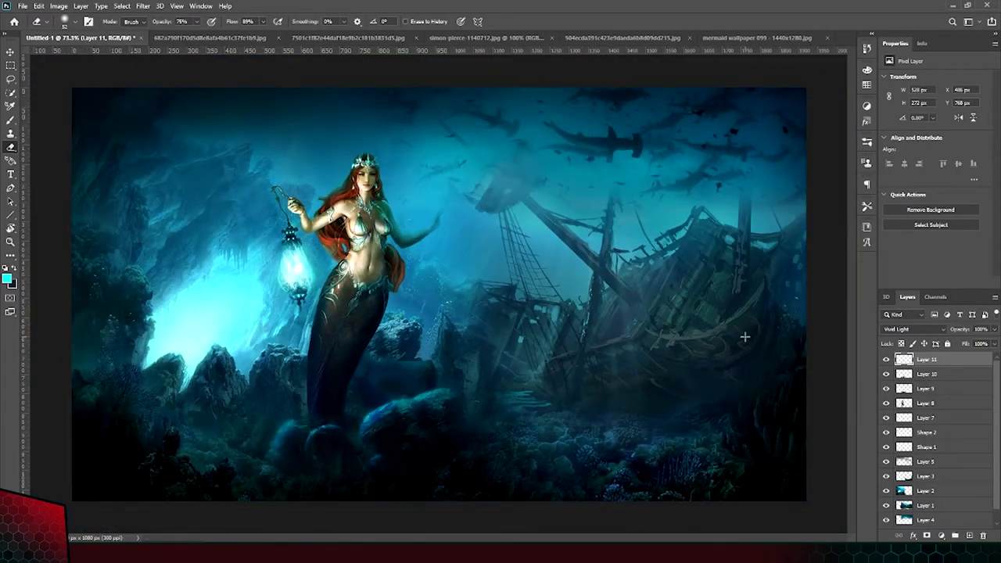
left_click(11, 119)
key("ctrl+shift+alt+n")
scroll(79, 164, "up", 1)
scroll(128, 201, "down", 1)
scroll(130, 368, "up", 3)
scroll(283, 282, "up", 2)
scroll(302, 292, "up", 2)
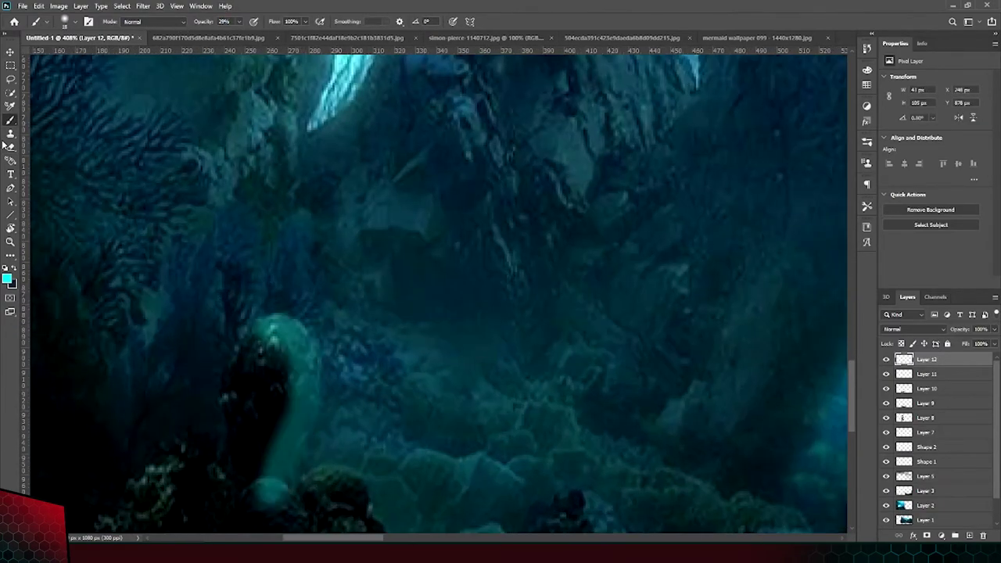
Set brush opacity to 29% and darken the teal strand with a smaller soft eraser.
key("2")
key("9")
key("e")
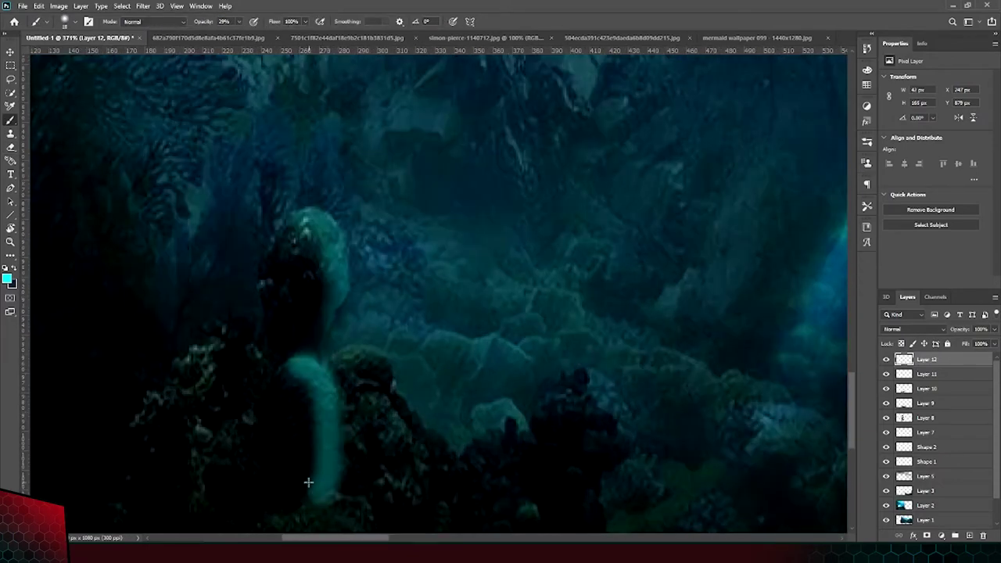
right_click(269, 346)
left_click_drag(168, 21, 157, 23)
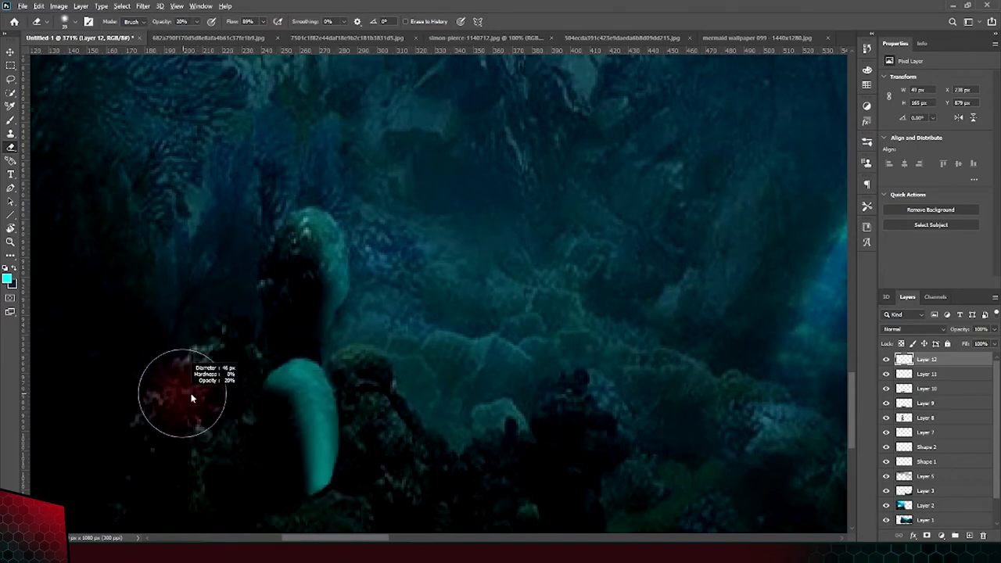
left_click_drag(301, 379, 307, 474)
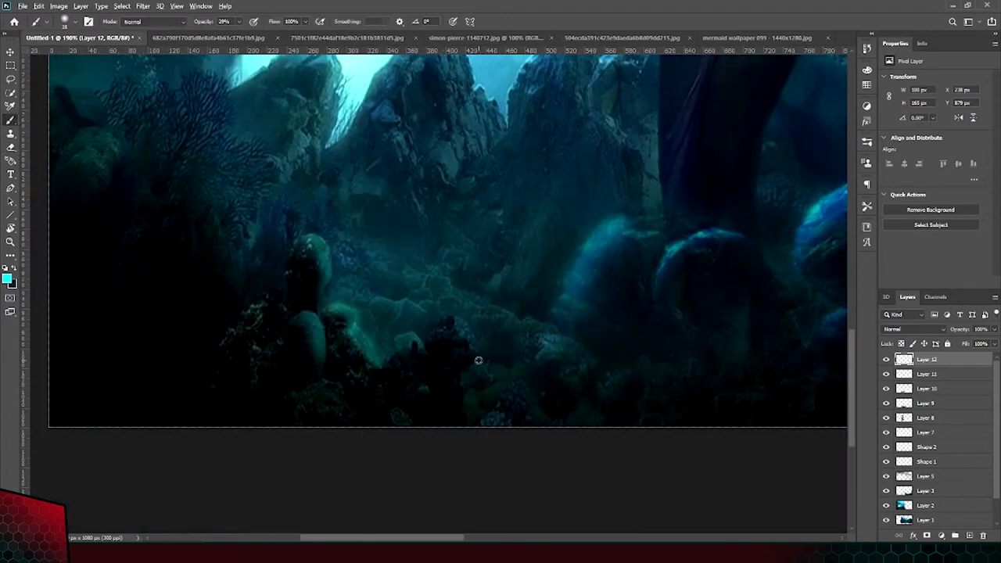
Paint a light teal seaweed strand downward and erase its lower part.
mouse_move(410, 269)
left_mouse_down()
mouse_move(438, 368)
mouse_move(426, 485)
left_mouse_up()
scroll(412, 311, "down", 2)
scroll(370, 308, "down", 2)
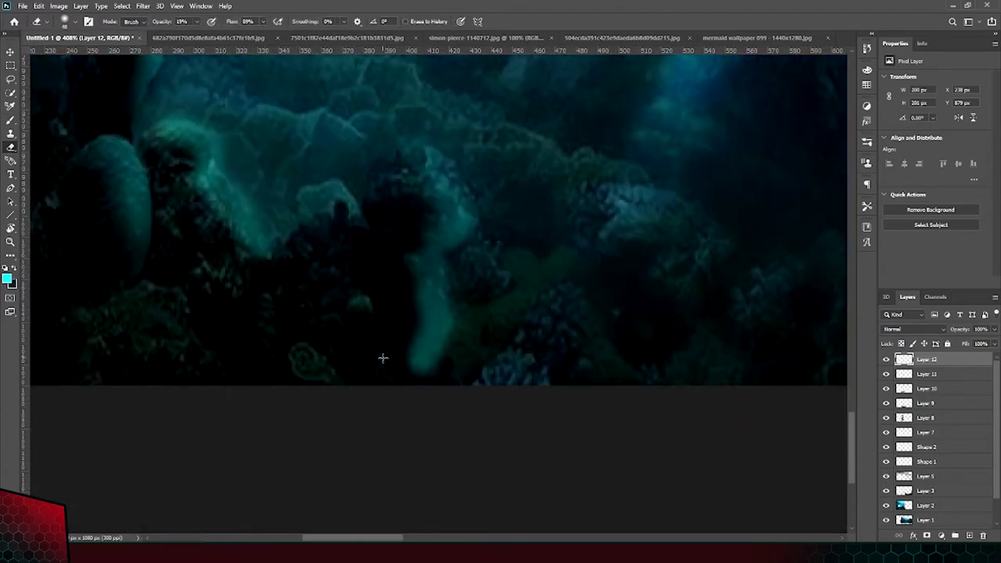
scroll(418, 319, "down", 2)
key("b")
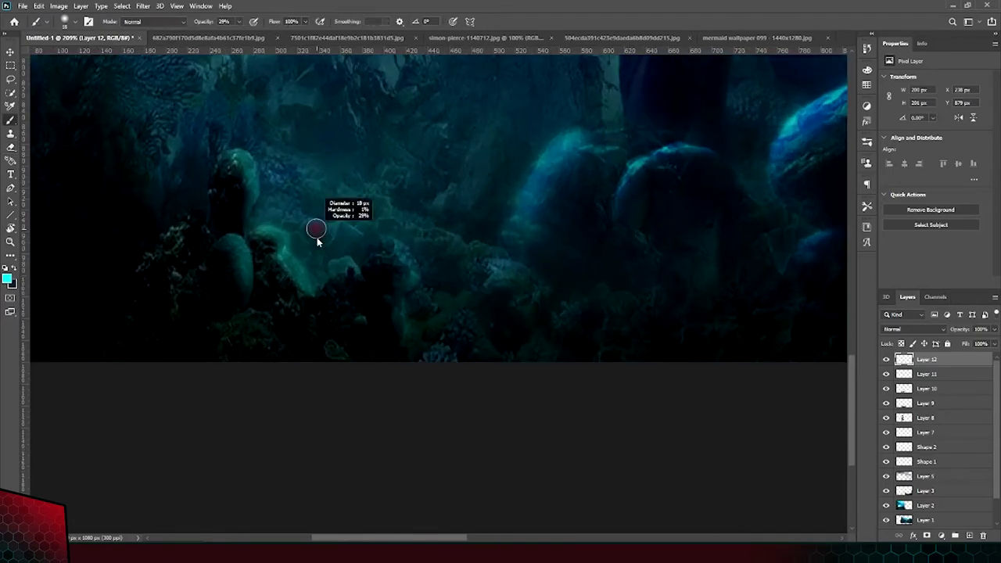
scroll(423, 243, "up", 5)
left_click(11, 149)
left_click_drag(418, 418, 409, 336)
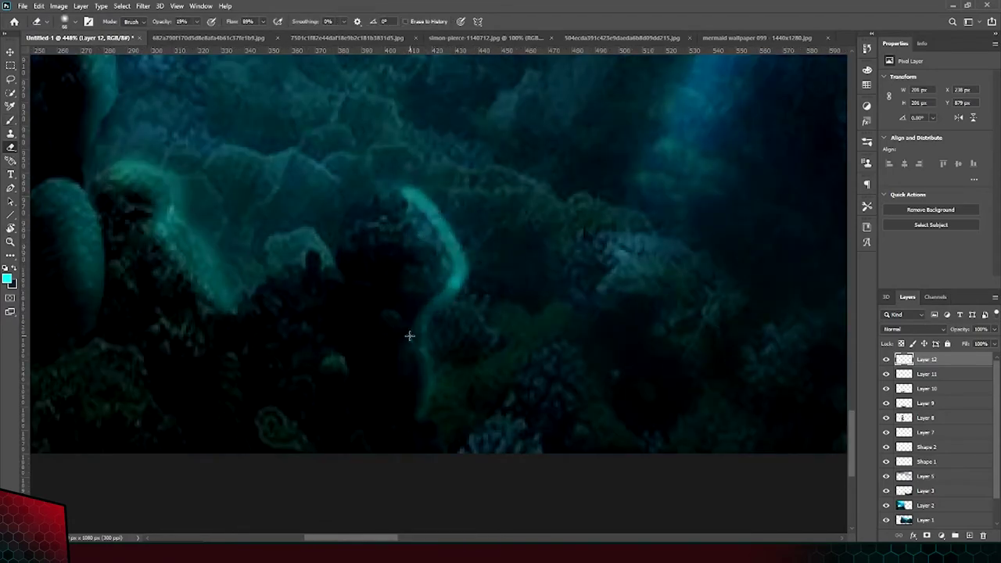
Erase the stray teal strand among the left corals.
key("b")
scroll(399, 190, "down", 3)
scroll(314, 295, "up", 3)
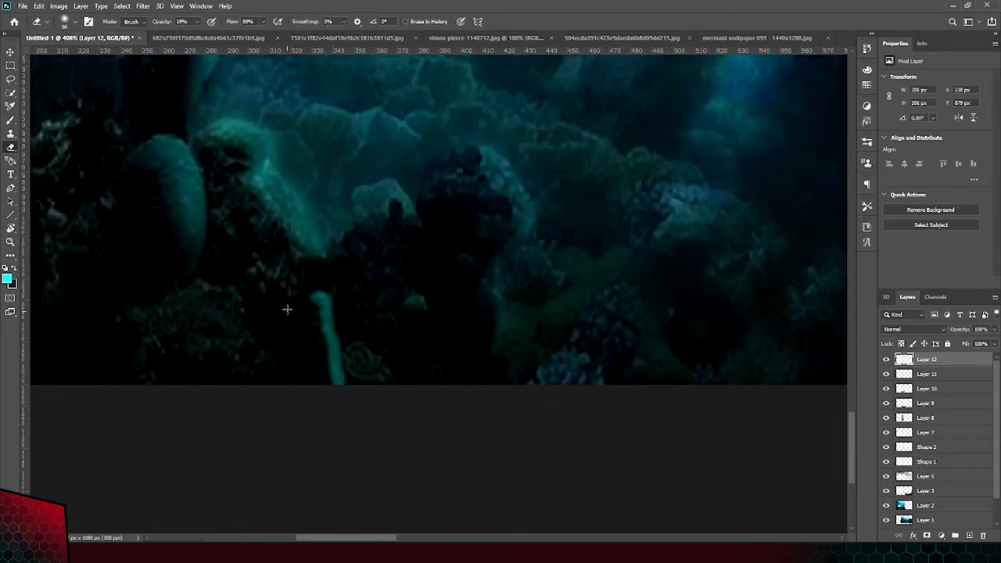
key("b")
scroll(300, 337, "down", 1)
left_click(10, 148)
left_click_drag(234, 176, 211, 305)
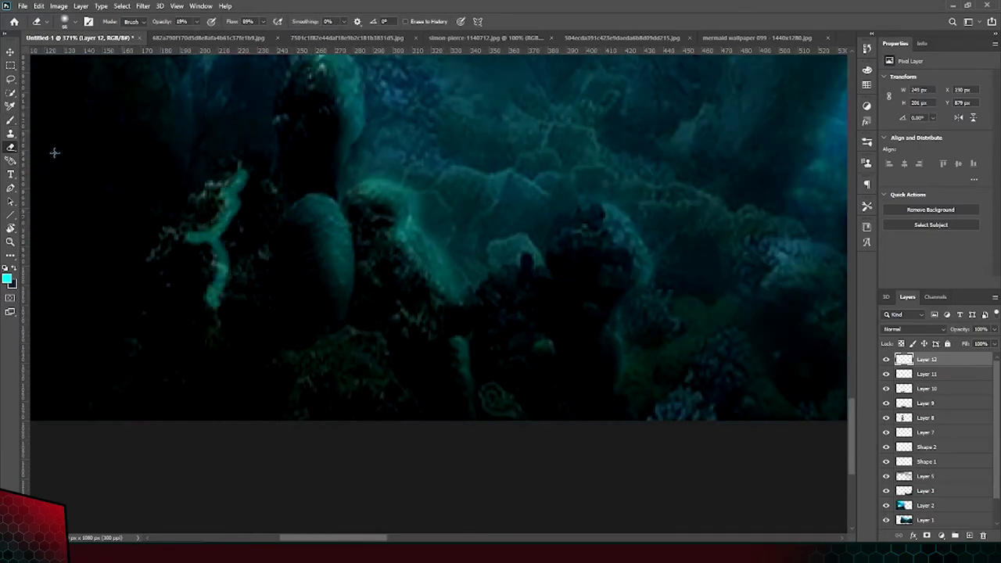
scroll(142, 209, "down", 5)
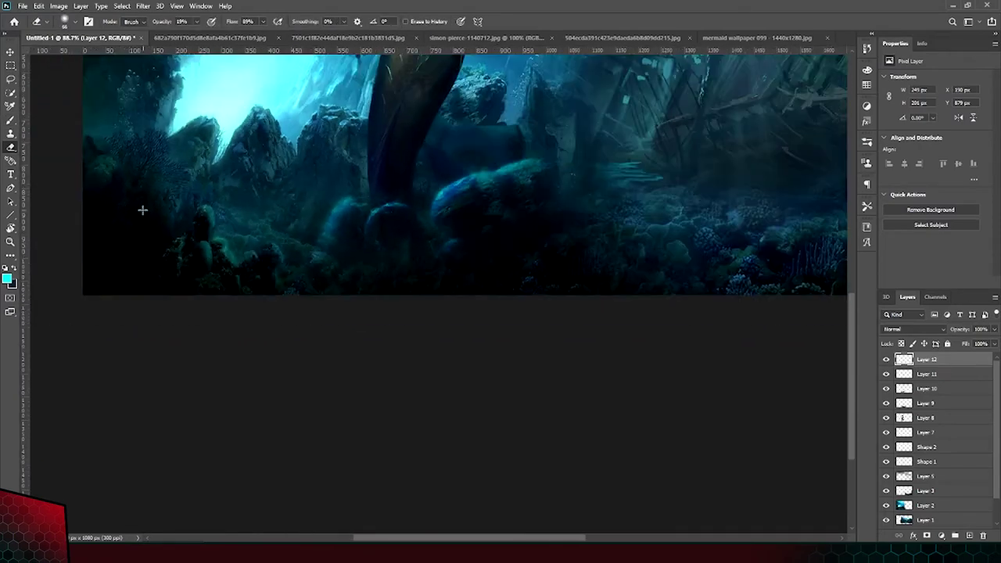
mouse_move(108, 261)
left_mouse_down()
mouse_move(117, 270)
mouse_move(453, 292)
left_mouse_up()
Undo the last stroke, add Layer 13, and set opacity to 7%.
key("ctrl+z")
left_click(955, 536)
type("7")
key("Return")
scroll(310, 396, "down", 3)
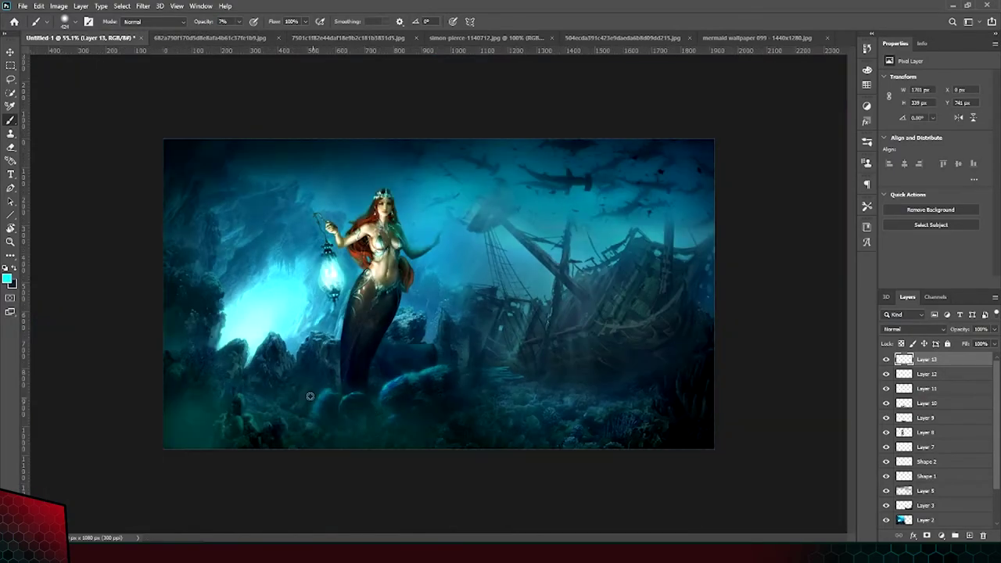
Add a new light layer and set the foreground colour to deep blue.
scroll(309, 396, "up", 5)
scroll(458, 286, "left", 5)
scroll(469, 261, "up", 5)
key("ctrl+shift+alt+n")
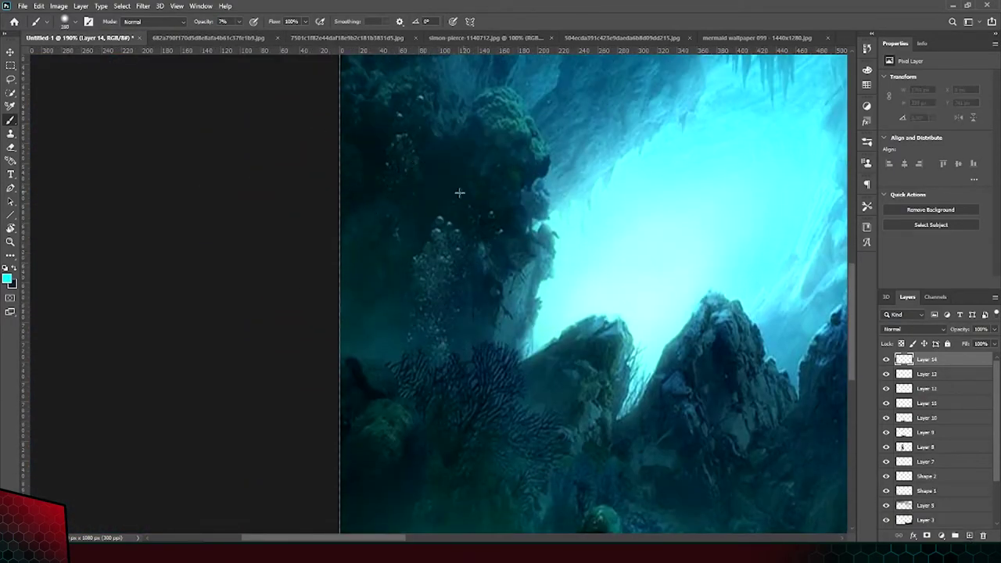
left_click(7, 279)
left_click(826, 393)
key("Return")
scroll(448, 380, "down", 2)
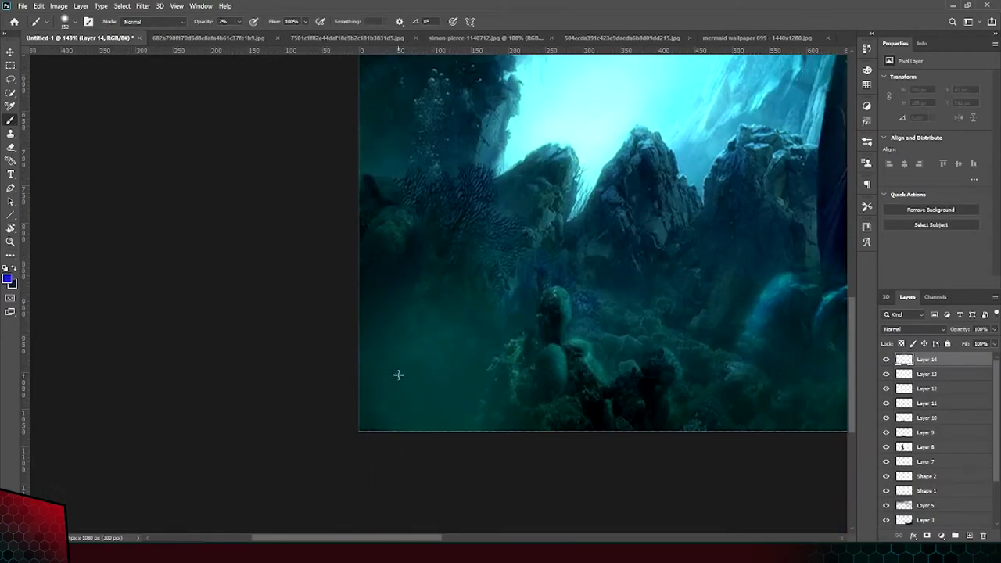
scroll(700, 351, "up", 3)
On another new layer, paint a soft low-opacity cyan light stroke over the left coral.
key("ctrl+shift+alt+n")
left_click(218, 22)
scroll(552, 319, "up", 4)
left_click(8, 278)
left_click(829, 375)
key("Return")
scroll(407, 298, "left", 1)
scroll(466, 275, "down", 1)
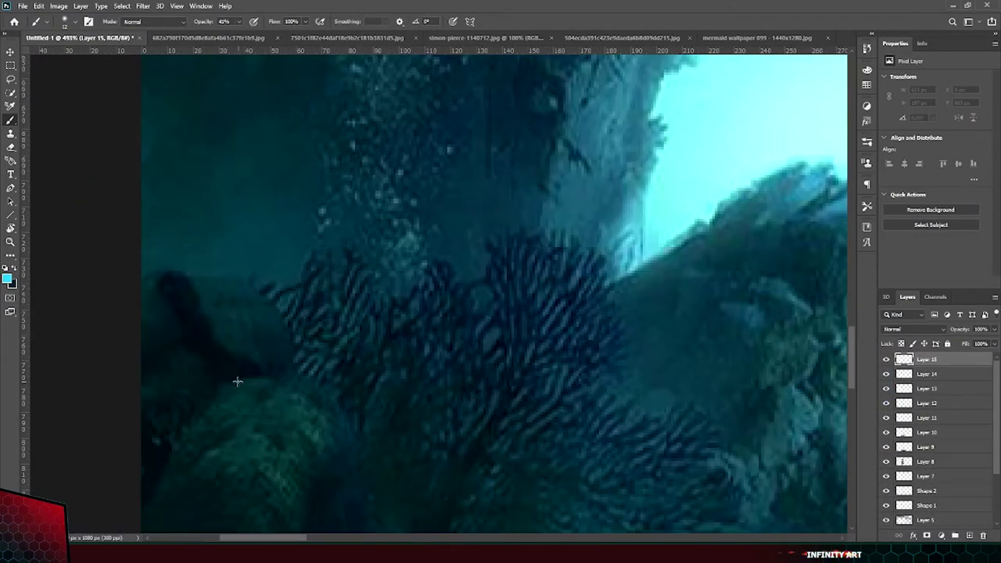
left_click_drag(234, 383, 332, 439)
Erase the excess glow, then select Layer 13 below and return to the Brush.
key("e")
scroll(322, 455, "down", 5)
scroll(273, 440, "down", 5)
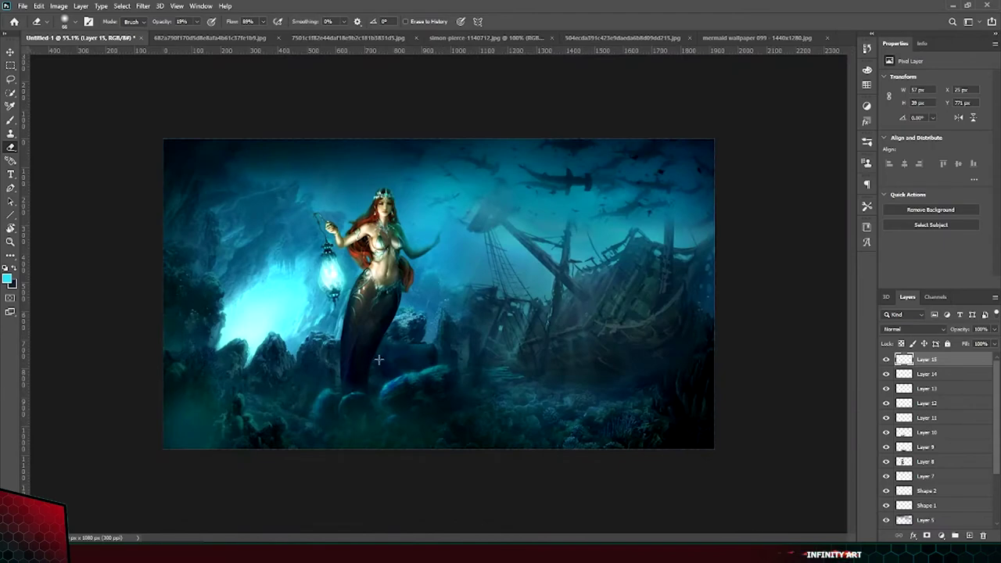
key("alt+bracketleft")
key("alt+bracketleft")
scroll(813, 258, "up", 3)
scroll(783, 267, "up", 2)
scroll(509, 272, "down", 2)
key("b")
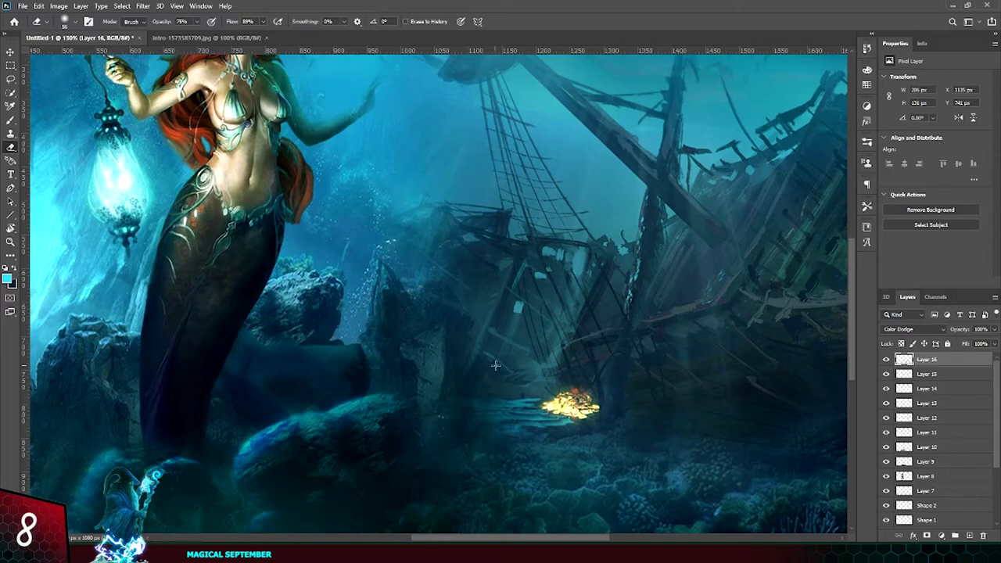
Move the glowing treasure pile lower and to the right beneath the wreck.
scroll(495, 365, "down", 3)
key("v")
left_click_drag(596, 398, 648, 420)
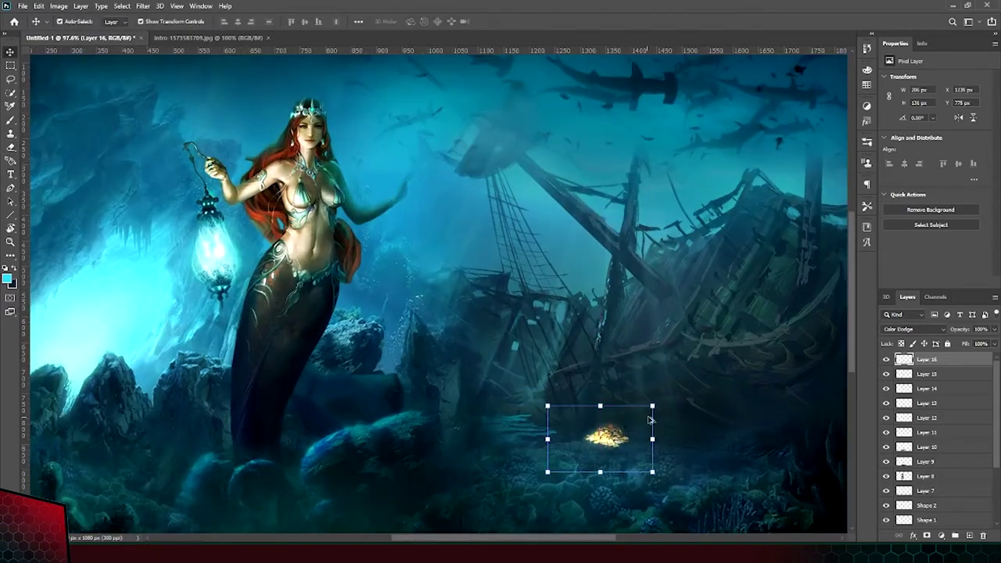
scroll(649, 420, "up", 3)
Set the Eraser to 48% opacity for shaping the treasure piles.
key("e")
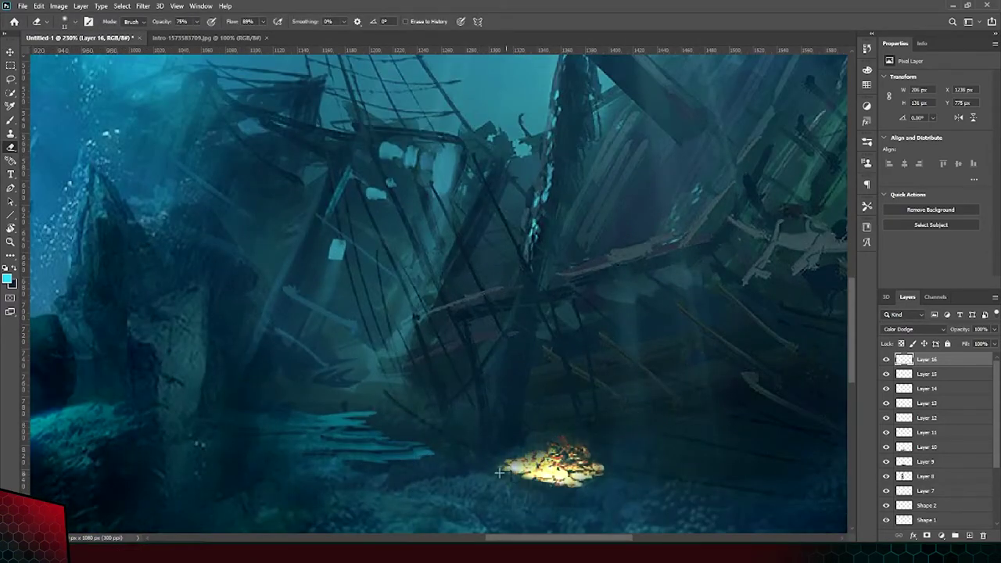
right_click(550, 438)
key("Escape")
key("4")
key("8")
scroll(645, 417, "up", 1)
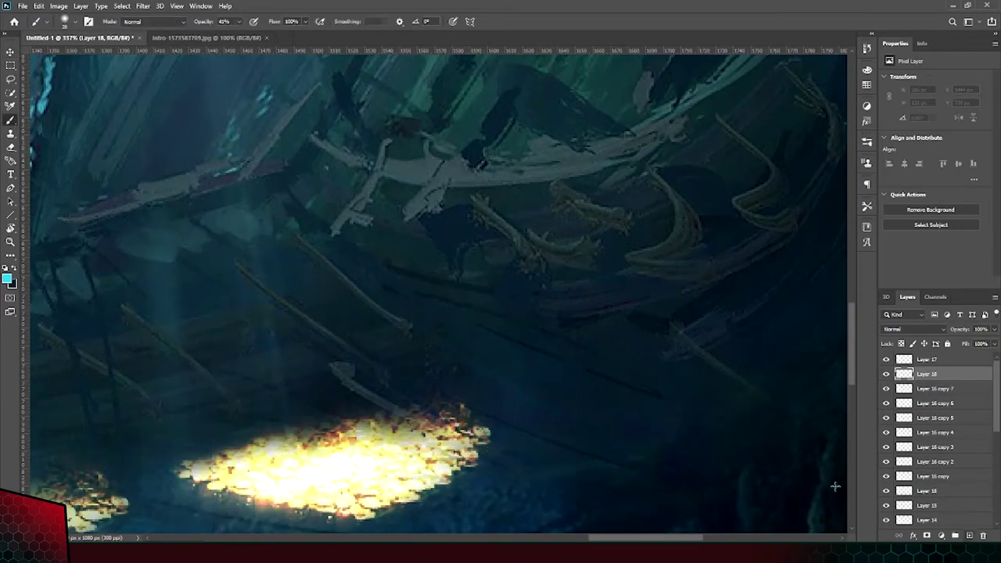
Pick a new foreground colour, shifting the hue toward yellow.
left_click(16, 285)
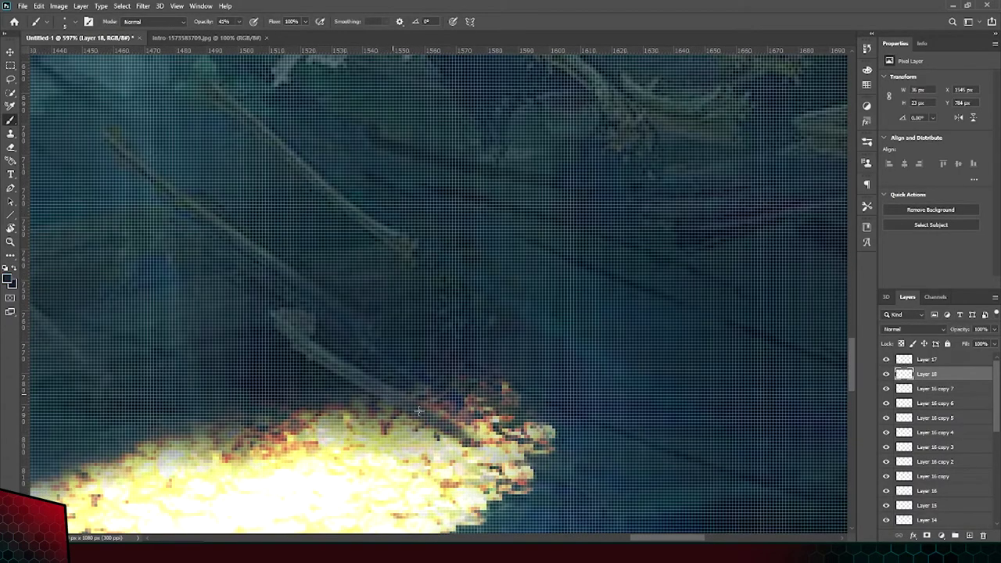
scroll(419, 411, "down", 3)
scroll(427, 431, "down", 3)
scroll(545, 443, "up", 3)
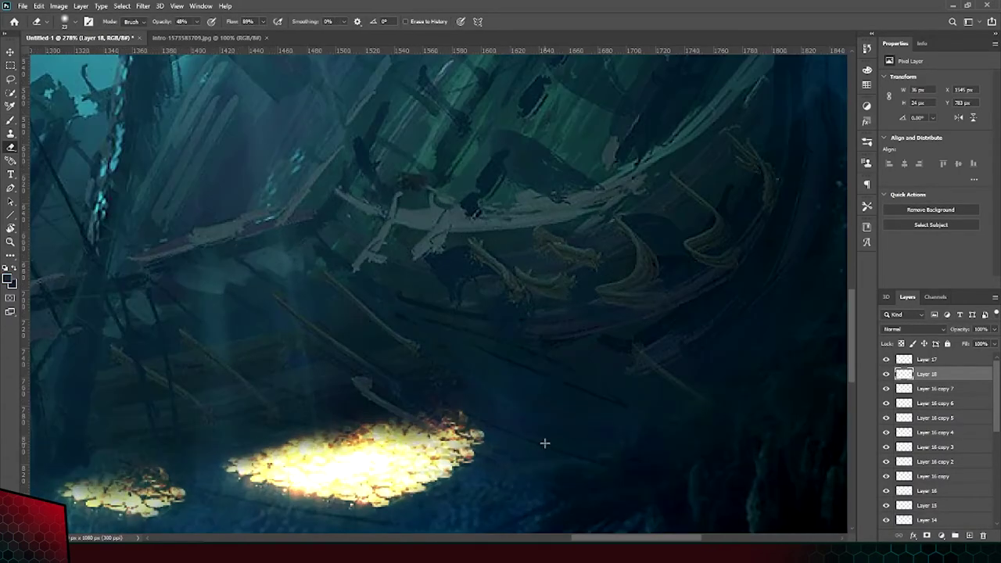
left_click(377, 465)
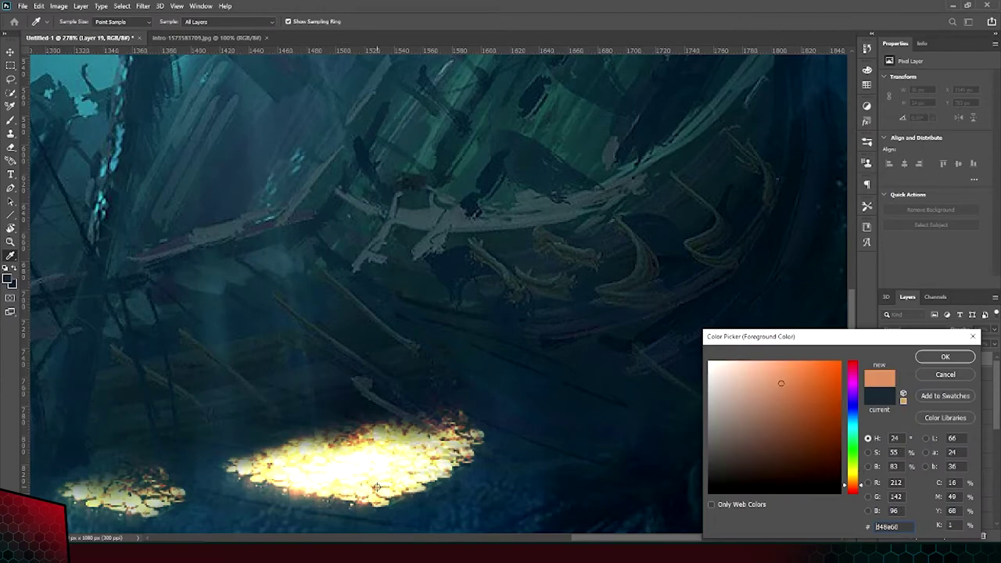
Choose pale yellow as the paint colour and set Layer 19 to Overlay blending.
left_click(761, 363)
key("Return")
scroll(611, 211, "up", 2)
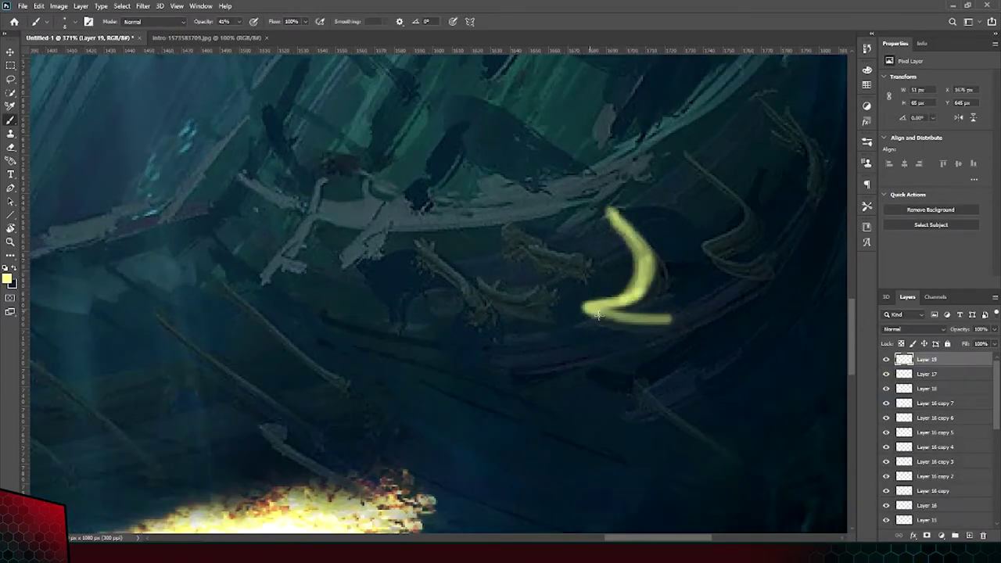
scroll(584, 307, "up", 1)
left_click(913, 329)
left_click(910, 454)
Extend and brighten the glowing green stroke along the hull ribs.
key("e")
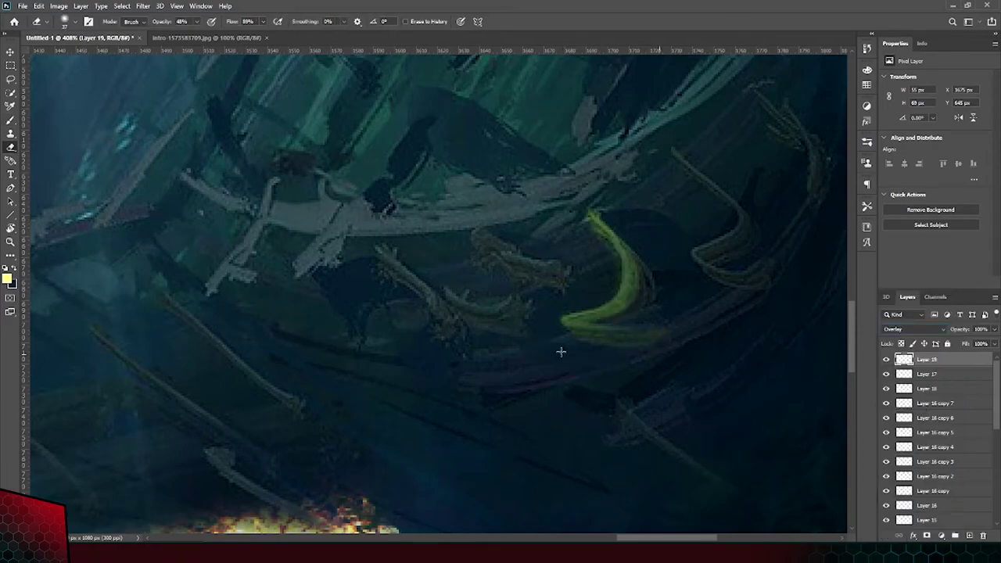
left_click_drag(650, 354, 670, 320)
key("b")
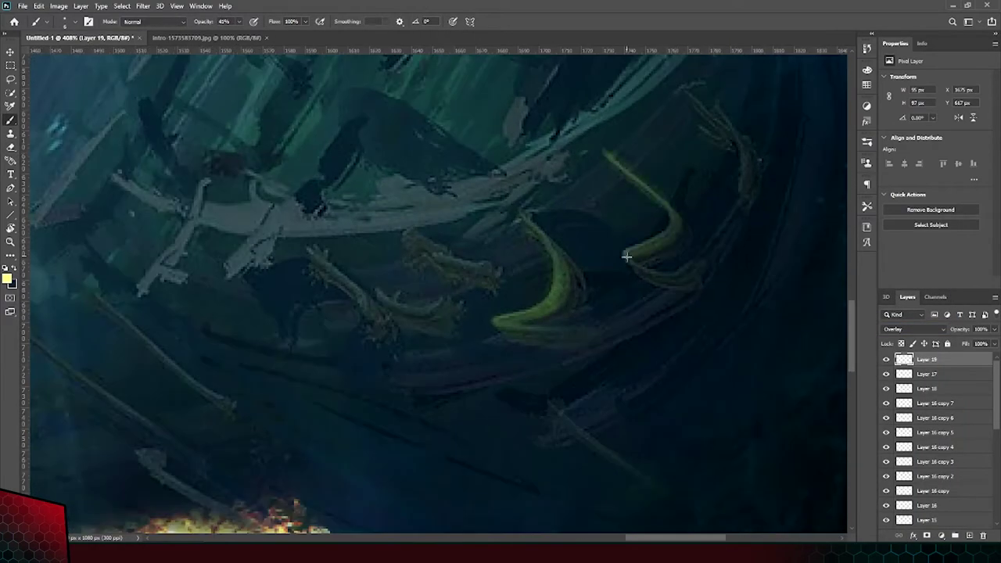
key("e")
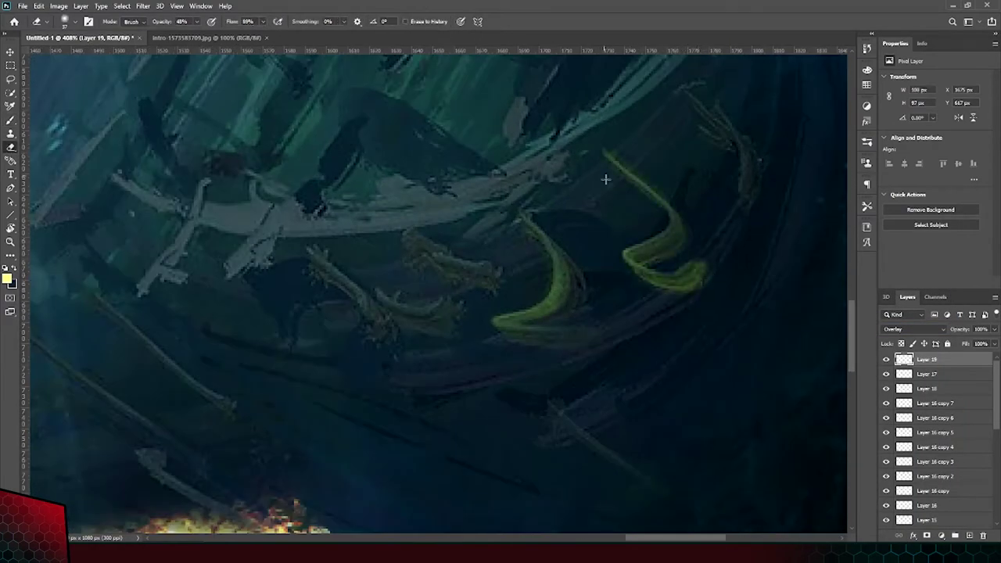
key("b")
mouse_move(553, 325)
left_mouse_down()
mouse_move(576, 336)
mouse_move(537, 353)
left_mouse_up()
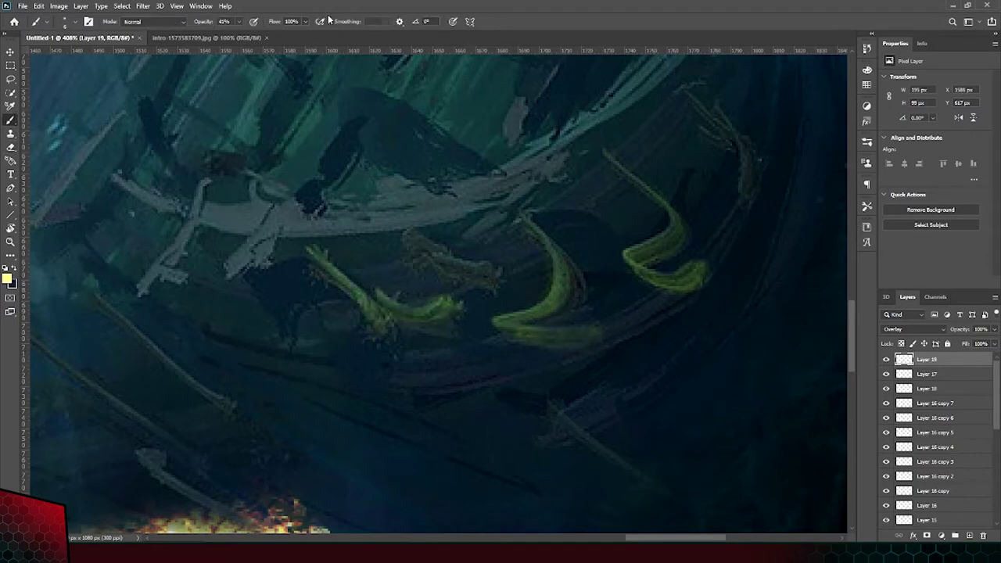
key("e")
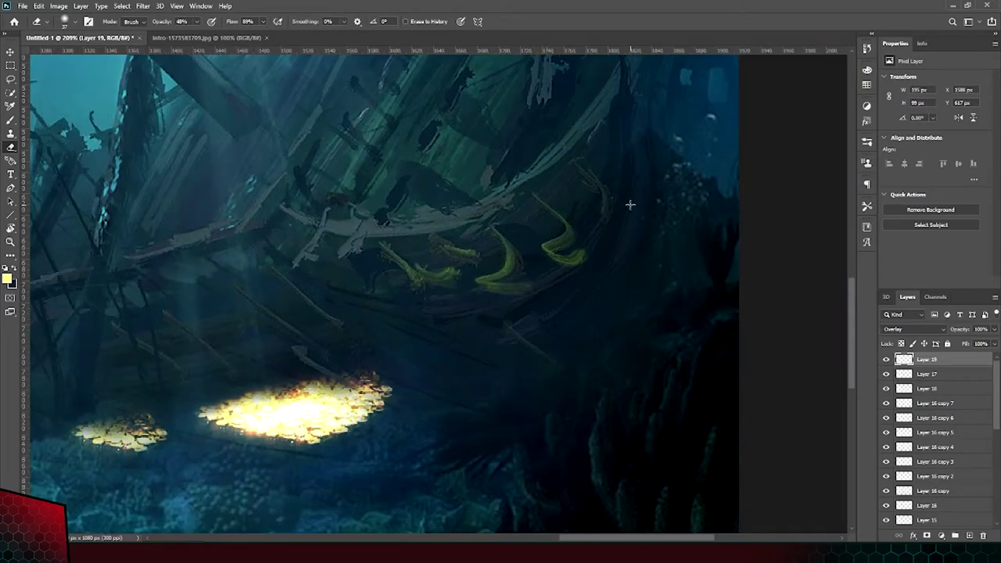
scroll(591, 224, "down", 5)
scroll(518, 186, "up", 6)
key("b")
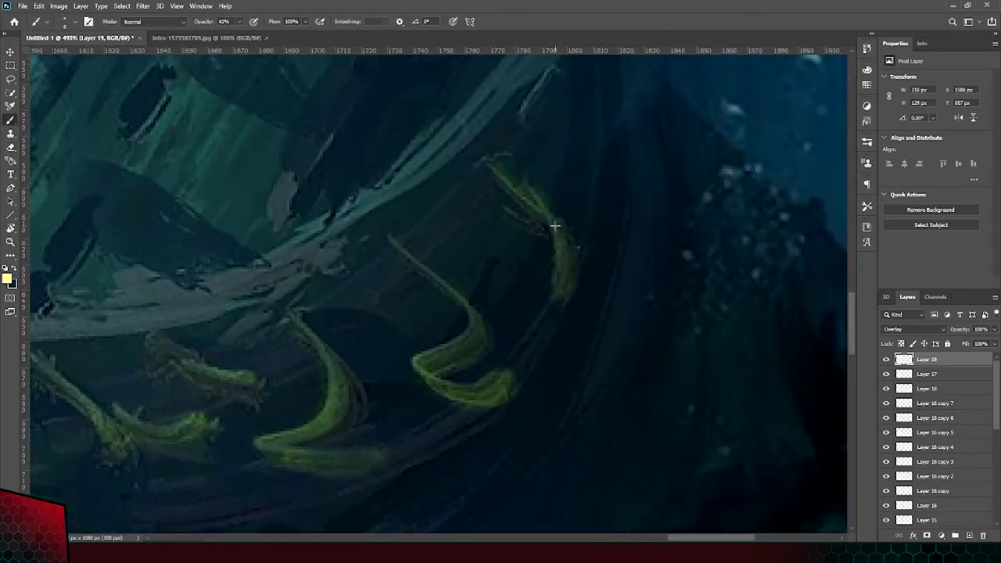
Switch to the hard-edged drawing tool and review the layer blending options.
key("shift+b")
scroll(547, 265, "down", 2)
scroll(532, 235, "down", 2)
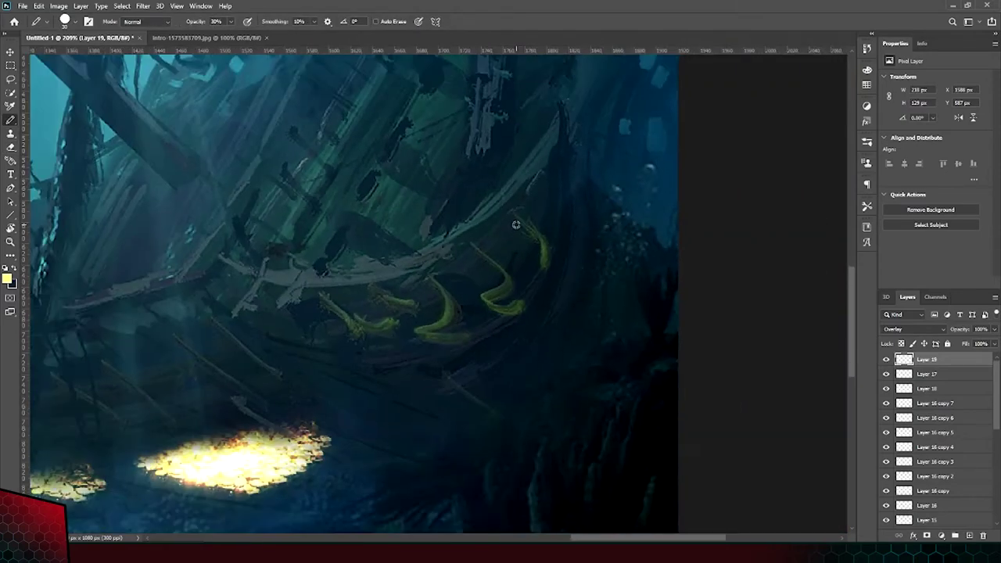
scroll(516, 224, "down", 2)
left_click(907, 328)
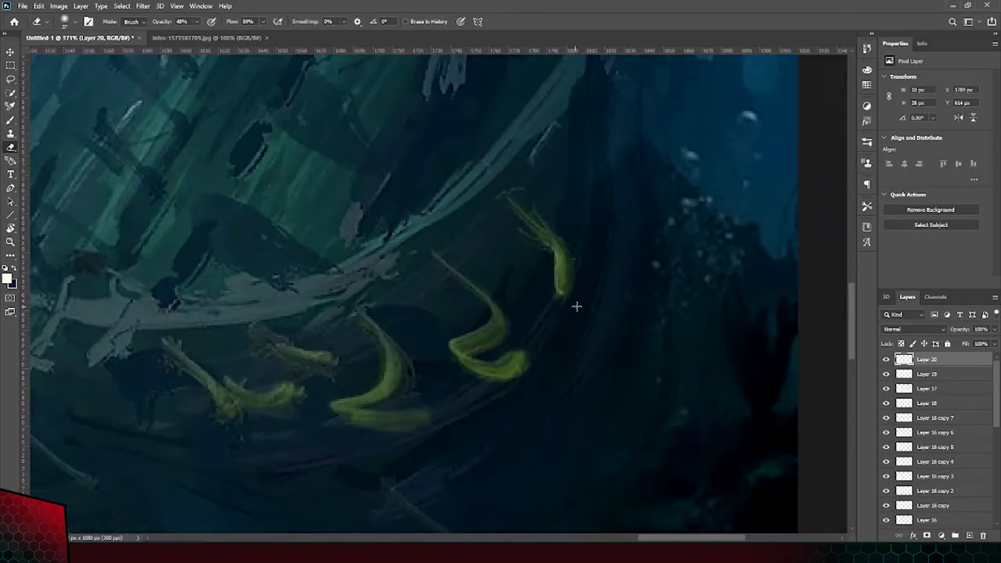
key("e")
scroll(490, 349, "up", 1)
key("b")
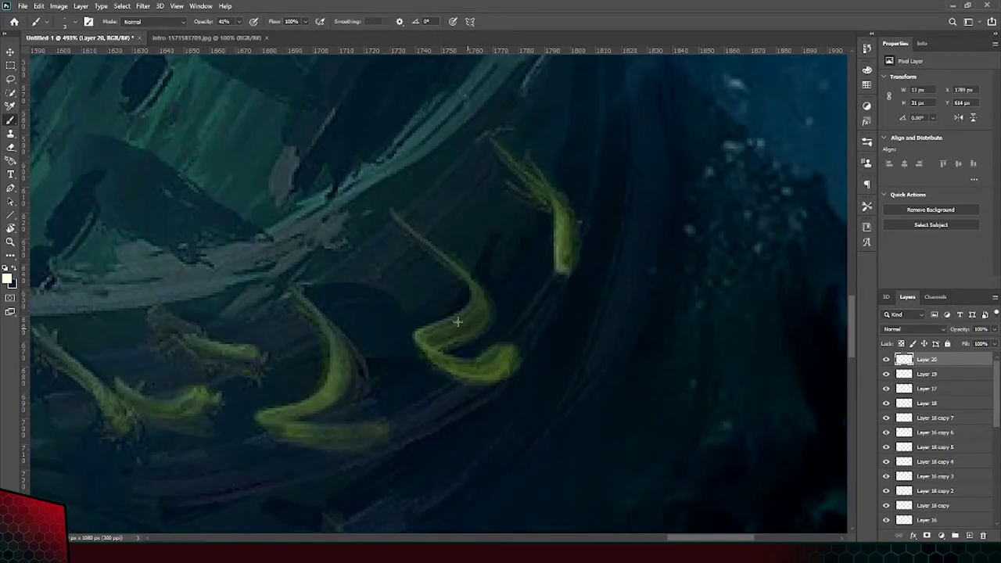
Erase the bright highlights on the upper rib and the lower left rib.
left_click(11, 147)
left_click_drag(472, 272, 407, 339)
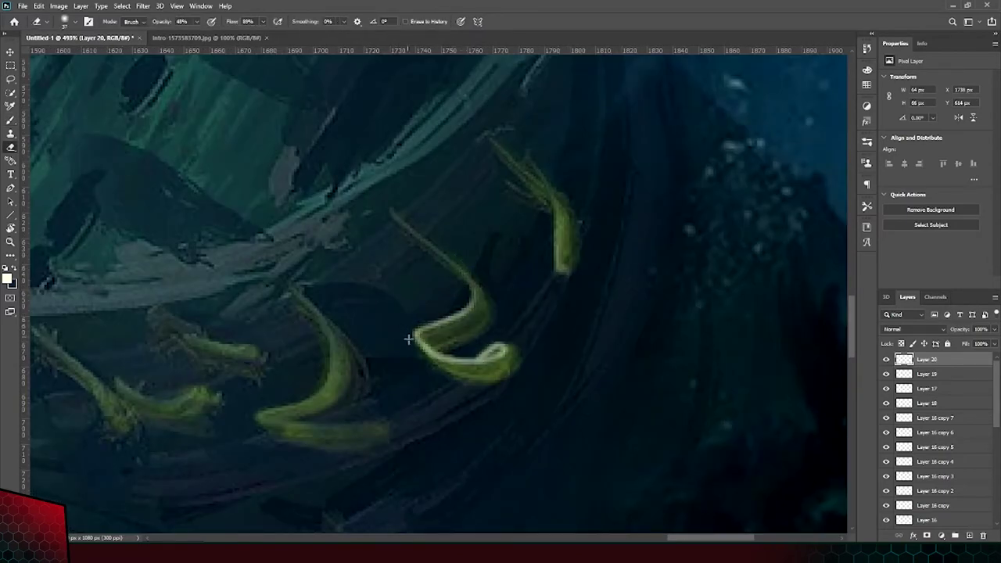
key("b")
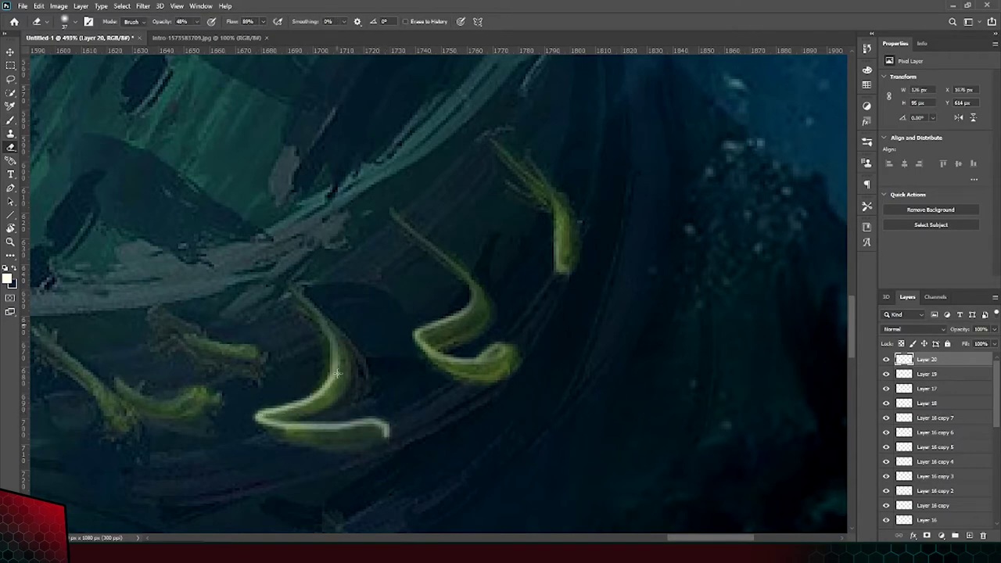
left_click_drag(261, 353, 576, 373)
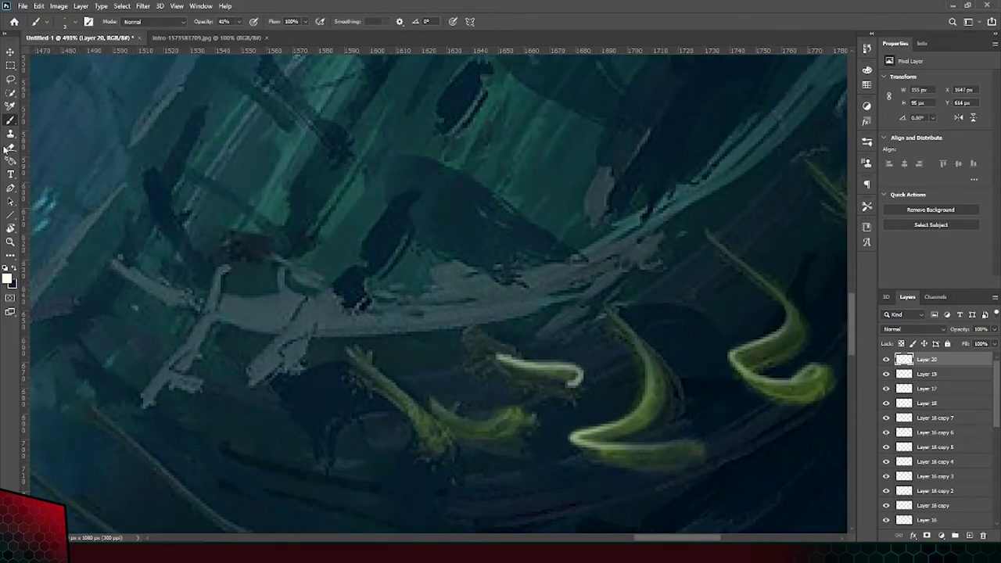
left_click(11, 147)
left_click_drag(501, 360, 569, 391)
key("b")
Paint a small bright highlight on a rib and adjust the eraser opacity.
left_click_drag(535, 420, 514, 424)
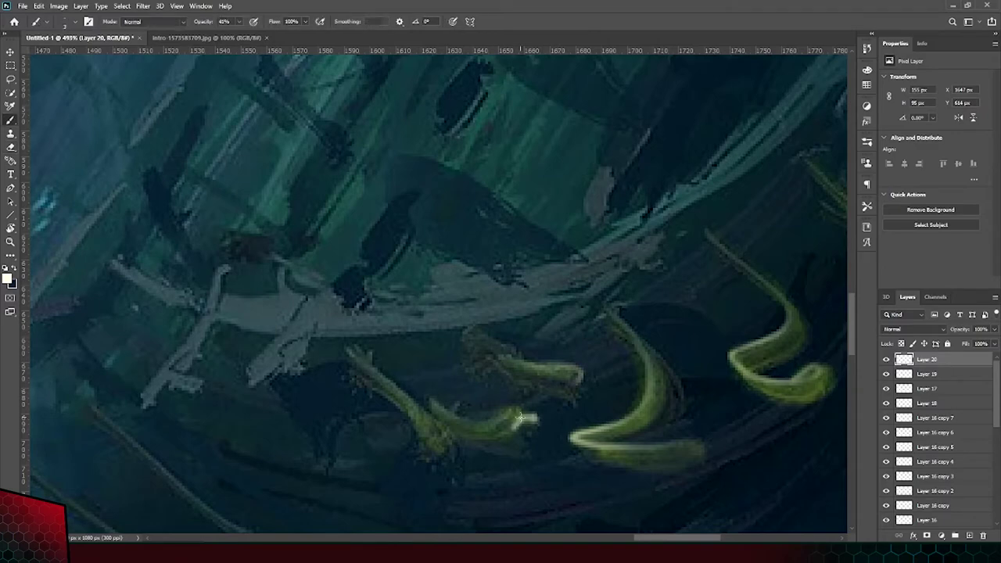
left_click(11, 147)
left_click(160, 21)
key("b")
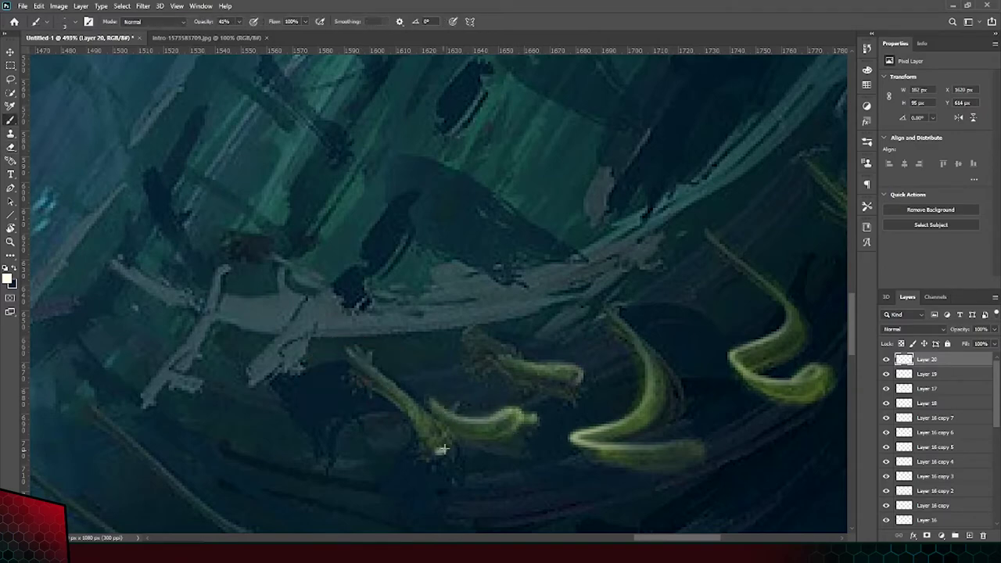
key("e")
scroll(429, 447, "down", 5)
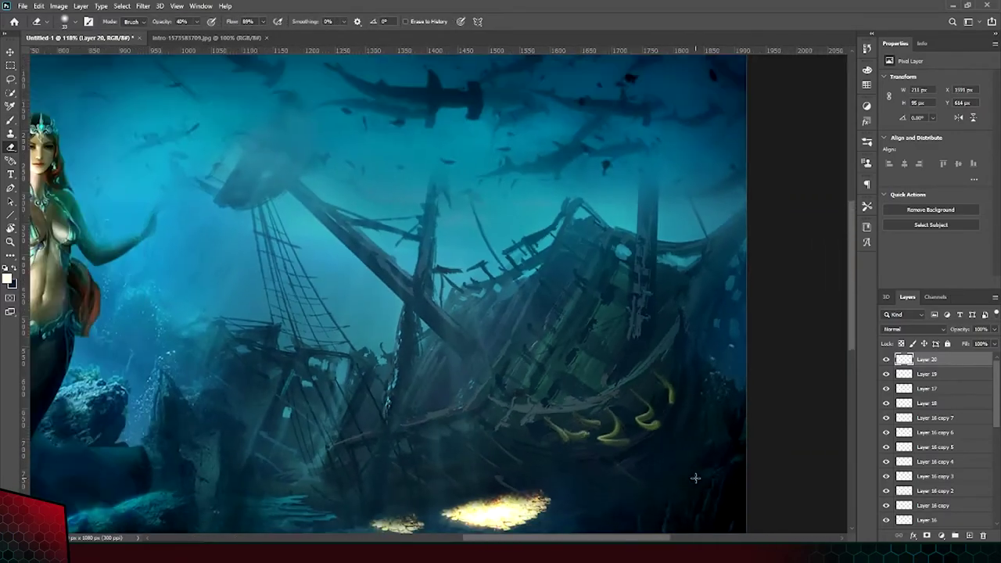
Select Layer 17, hide Layer 16 copies 6 and 3, and move a glow copy onto the seabed coral.
left_click(926, 388)
left_click(886, 432)
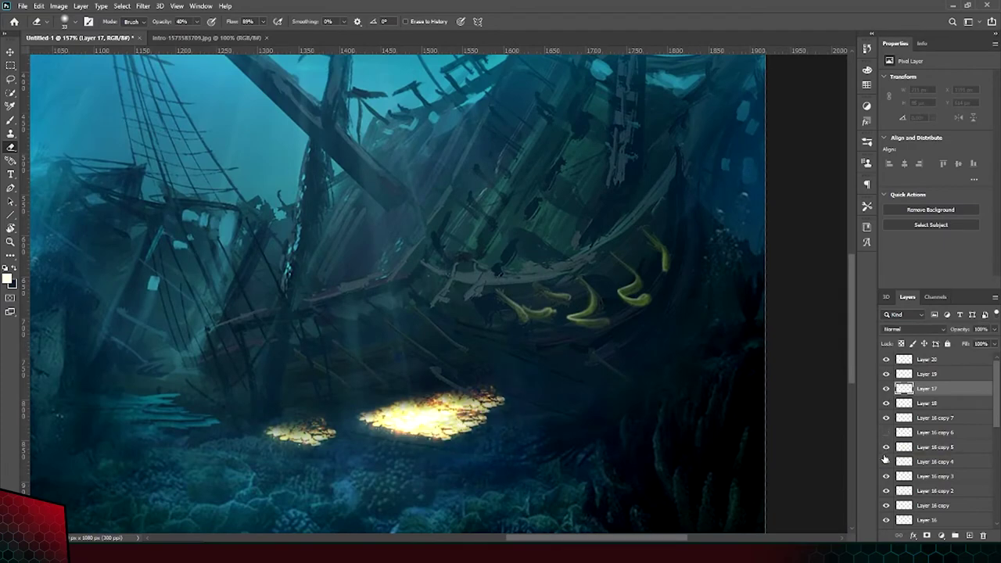
left_click(885, 476)
key("v")
left_click_drag(532, 390, 543, 476)
Erase around the moved glow copy to blend it into the coral.
key("e")
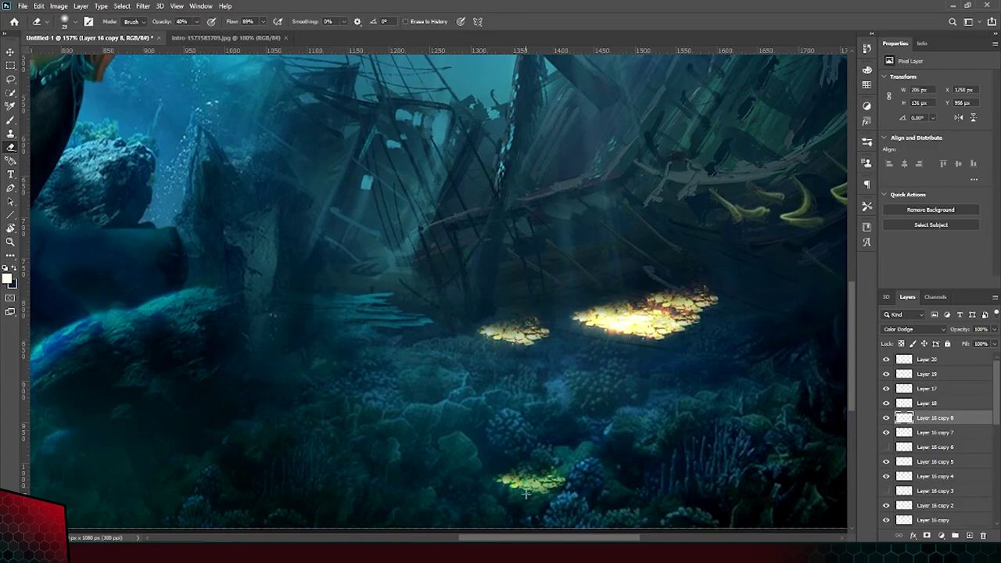
scroll(590, 486, "down", 3)
scroll(590, 485, "up", 5)
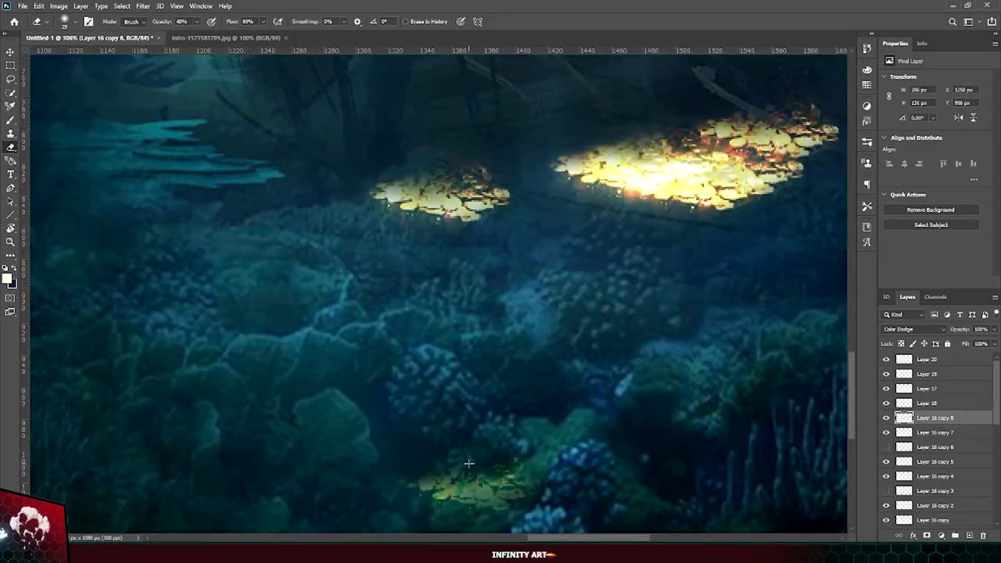
scroll(515, 440, "down", 5)
scroll(715, 398, "down", 2)
scroll(732, 290, "down", 1)
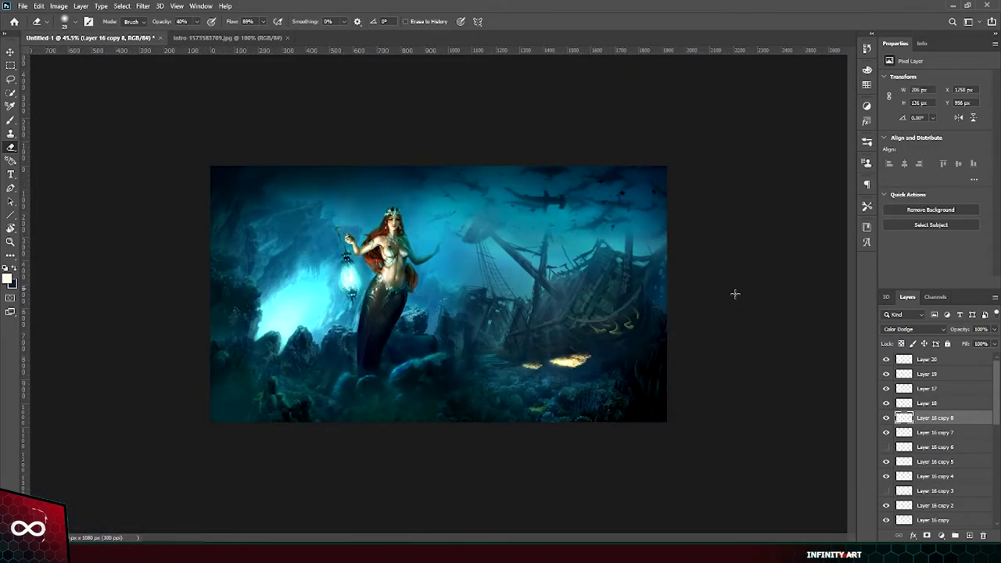
scroll(753, 315, "up", 6)
scroll(754, 315, "down", 2)
key("b")
On a new layer, paint a pale yellow light streak across the wreck's hull.
key("ctrl+shift+alt+n")
left_click(7, 278)
key("Return")
scroll(629, 260, "up", 1)
scroll(668, 179, "down", 1)
scroll(579, 287, "down", 1)
mouse_move(582, 209)
left_mouse_down()
mouse_move(512, 332)
mouse_move(551, 258)
left_mouse_up()
key("e")
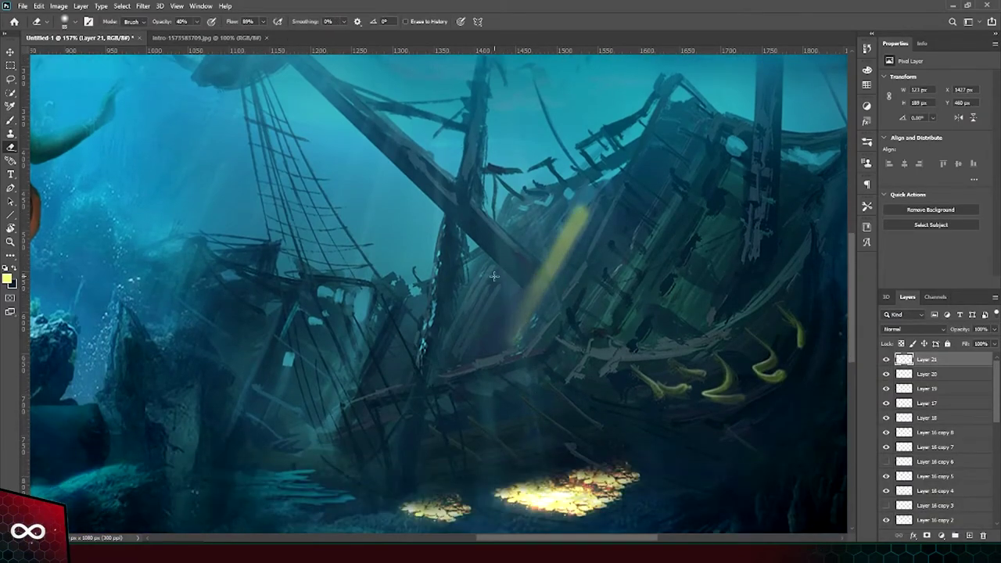
Repaint the yellow light beam larger and brighter across the wreck.
key("b")
mouse_move(583, 203)
left_mouse_down()
mouse_move(469, 344)
mouse_move(500, 328)
mouse_move(453, 343)
mouse_move(484, 329)
left_mouse_up()
key("e")
key("b")
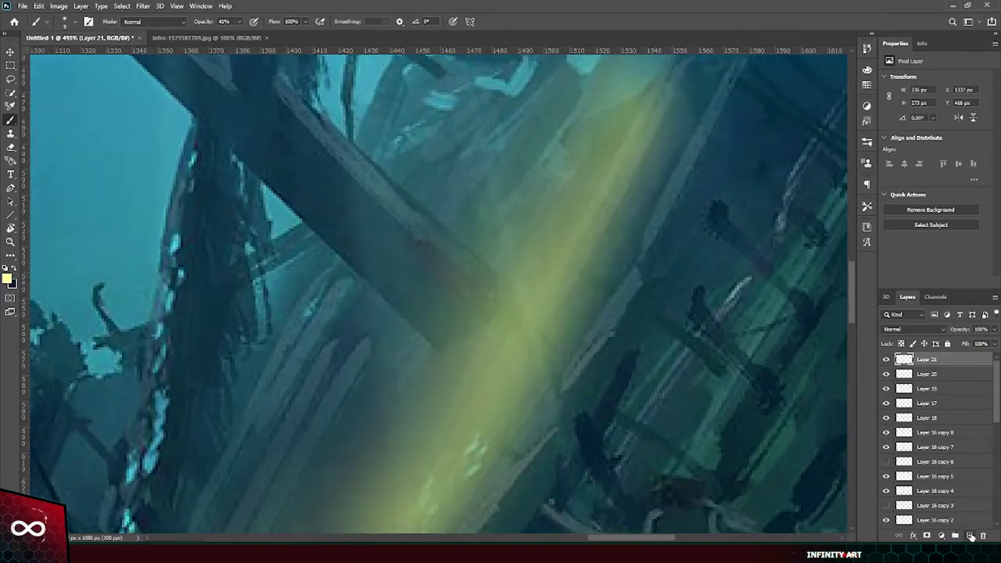
On a new layer, paint a second yellow beam and soften its right edge with the Eraser.
left_click(969, 537)
mouse_move(602, 169)
left_mouse_down()
mouse_move(462, 406)
mouse_move(495, 300)
left_mouse_up()
key("e")
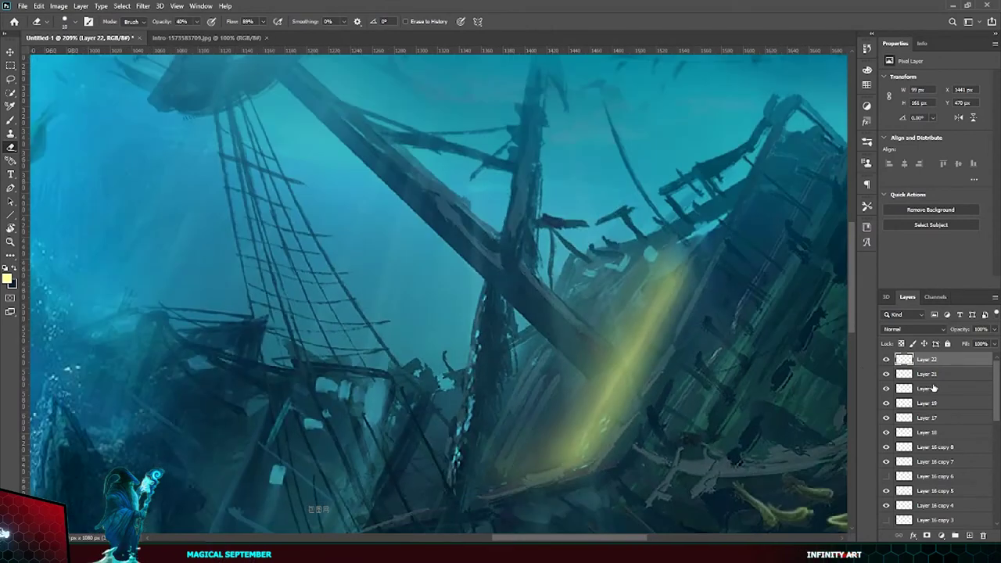
left_click_drag(688, 273, 598, 465)
left_click_drag(645, 348, 570, 480)
key("0")
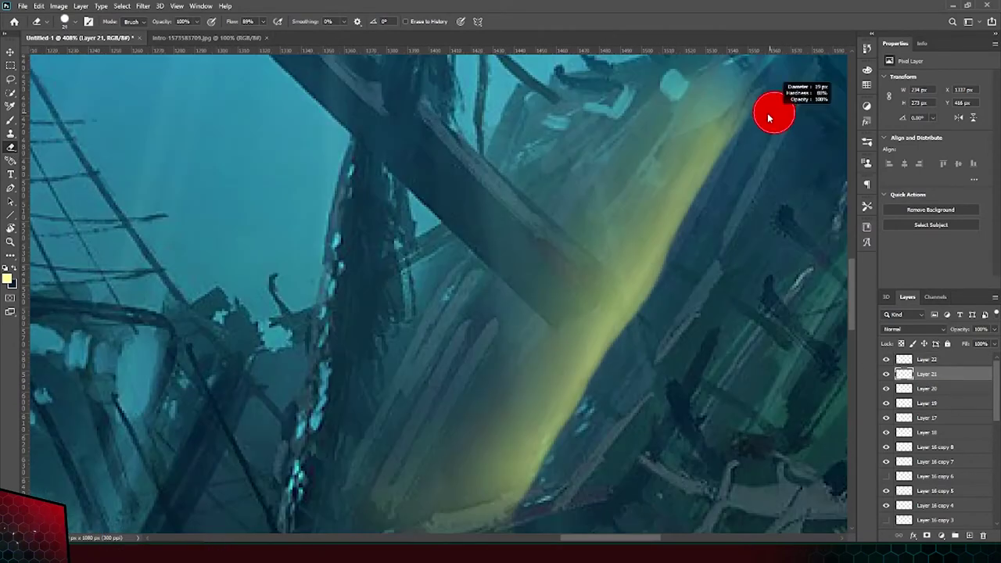
left_click_drag(670, 278, 617, 340)
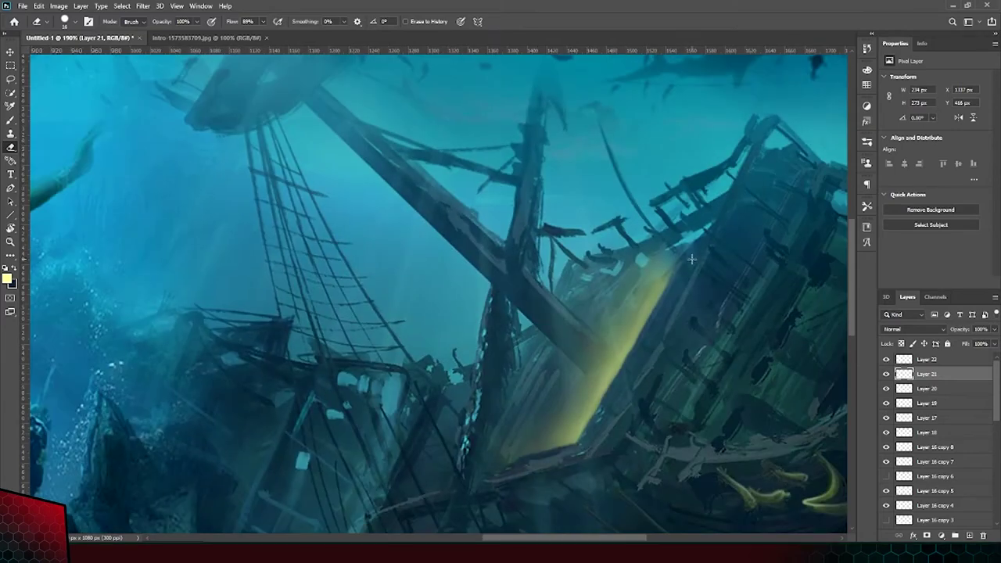
key("ctrl+z")
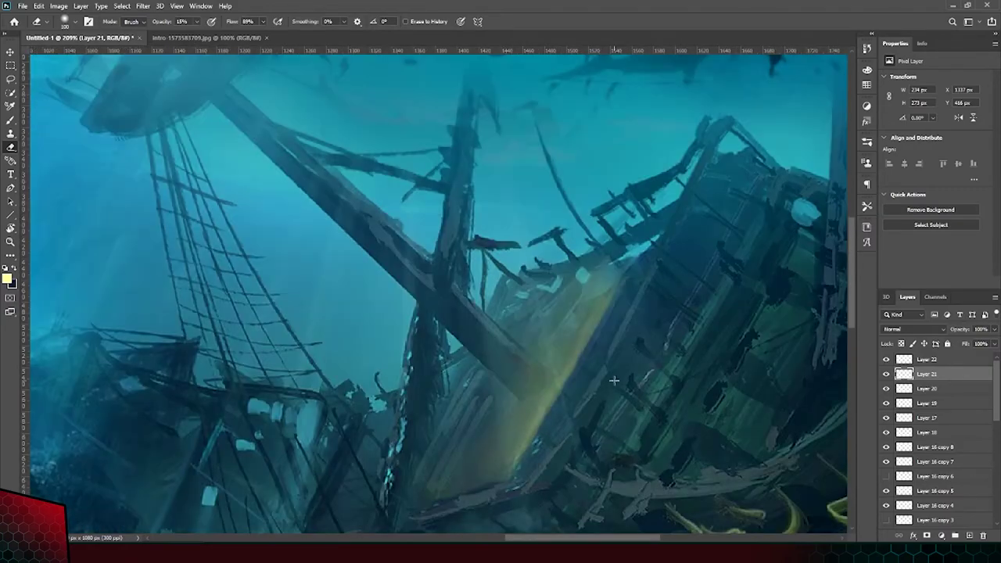
Pick a paint colour and, on a new layer, stroke thin bright yellow lines along the beam edge.
left_click(10, 279)
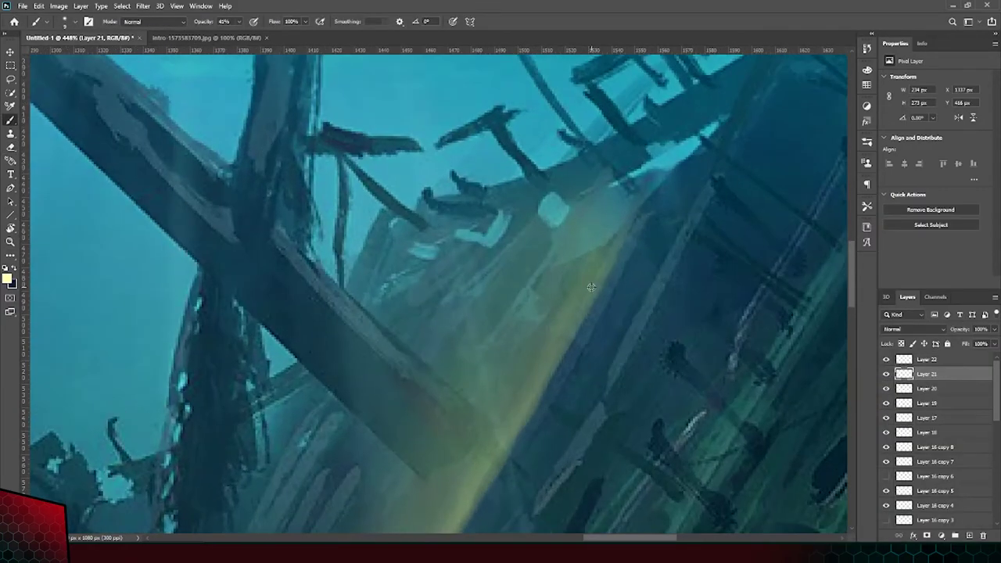
key("ctrl+z")
key("ctrl+shift+alt+n")
left_click_drag(632, 232, 609, 282)
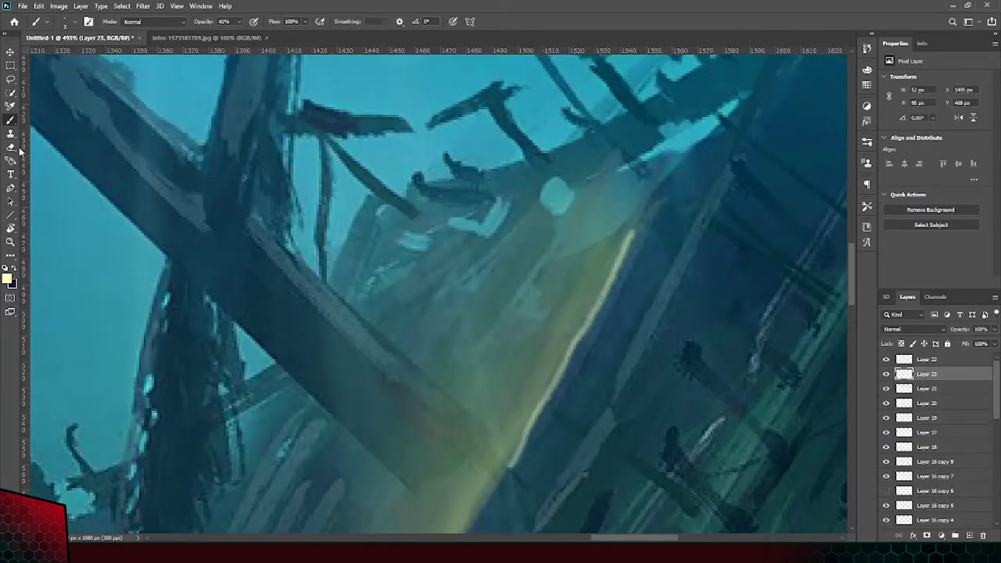
left_click(11, 147)
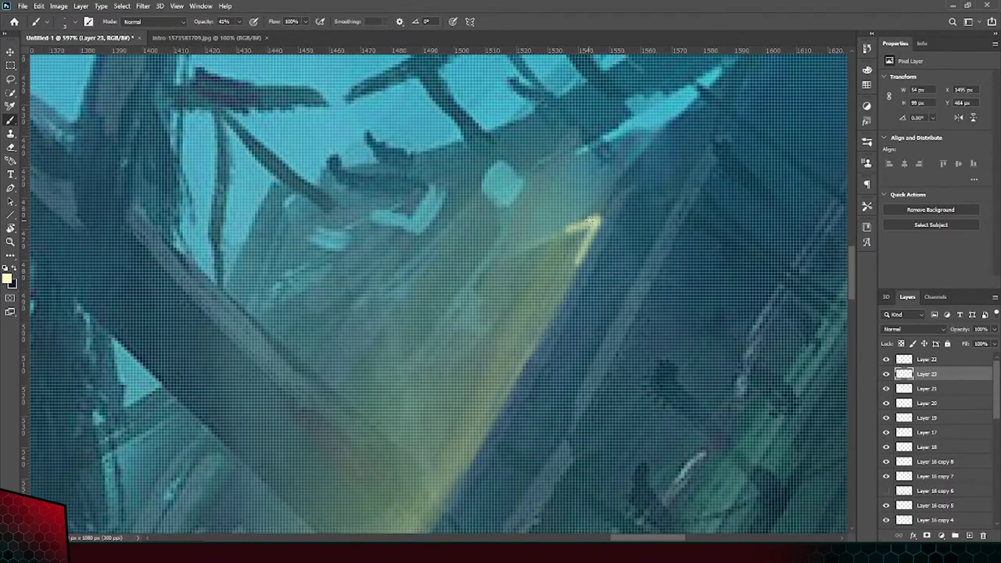
left_click_drag(590, 222, 529, 245)
key("e")
scroll(588, 267, "down", 5)
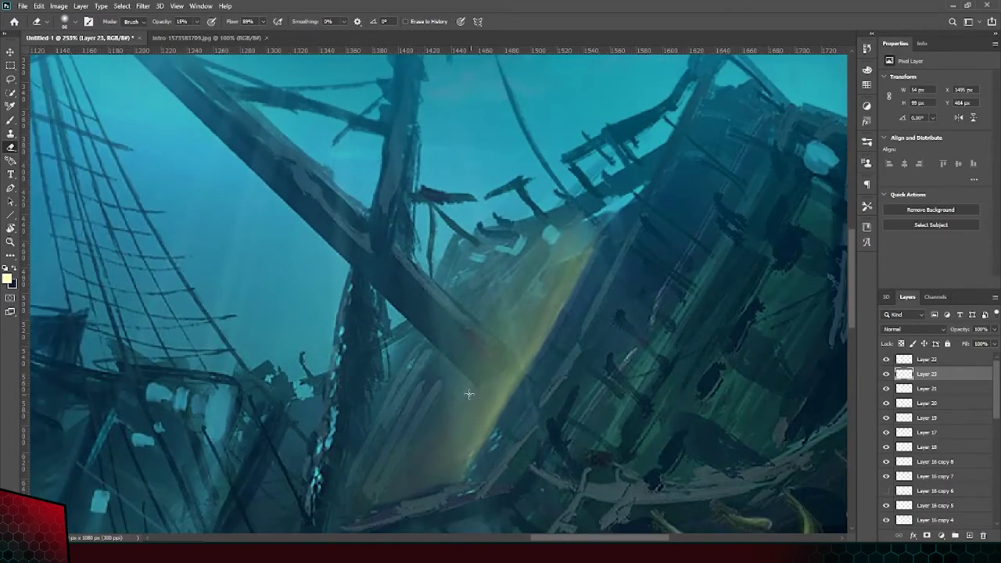
scroll(469, 394, "up", 3)
key("b")
Paint a pale yellow highlight along the fallen timber and erase the excess.
left_click_drag(411, 250, 527, 354)
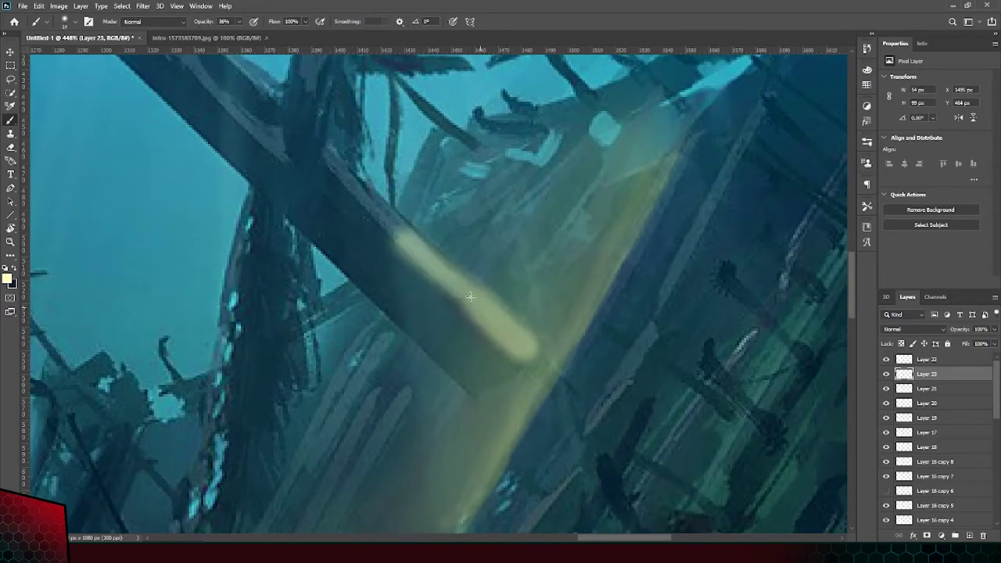
left_click_drag(349, 196, 527, 354)
key("e")
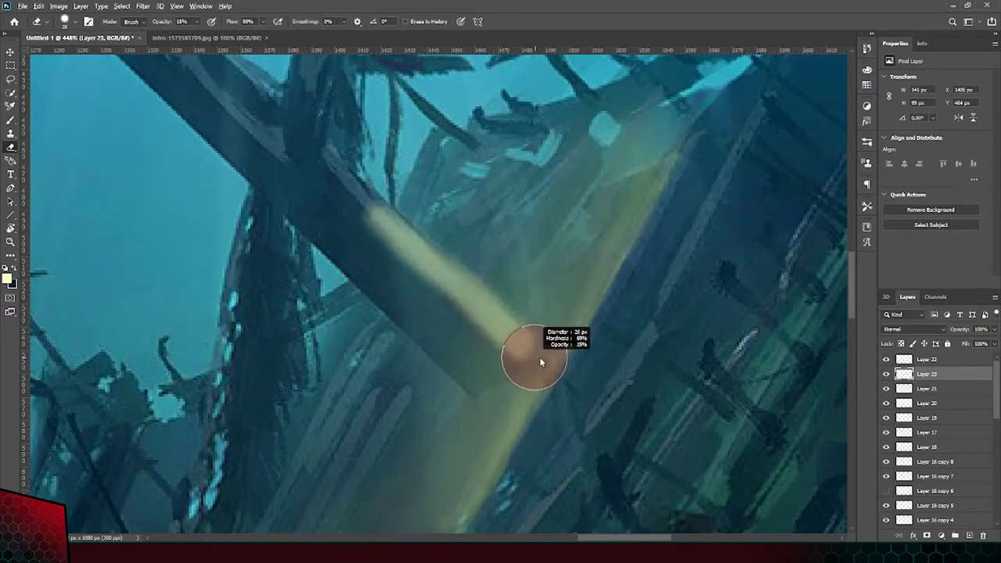
left_click_drag(462, 279, 353, 206)
scroll(353, 205, "down", 8)
scroll(453, 351, "up", 5)
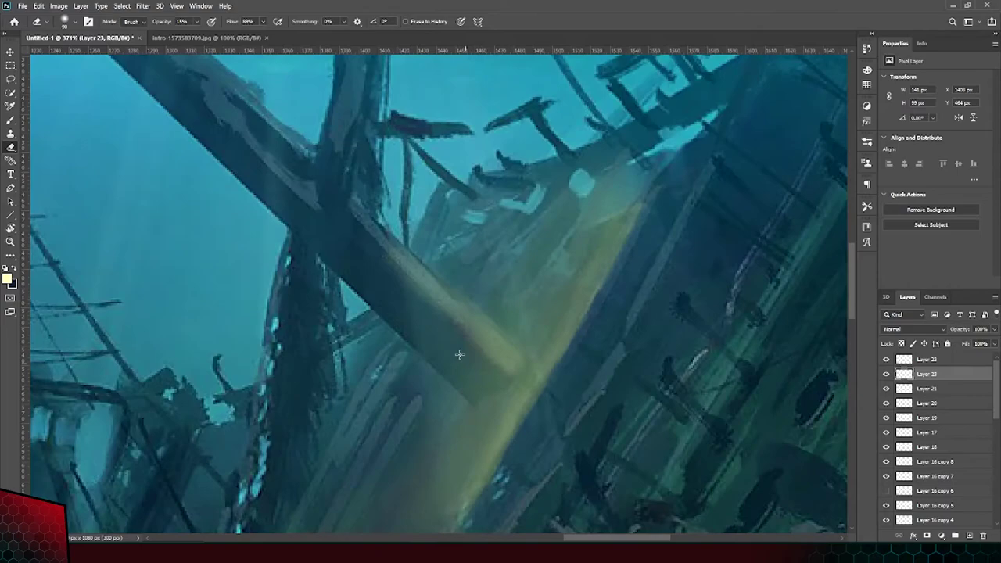
scroll(637, 306, "down", 5)
scroll(637, 306, "up", 5)
key("b")
scroll(473, 307, "up", 1)
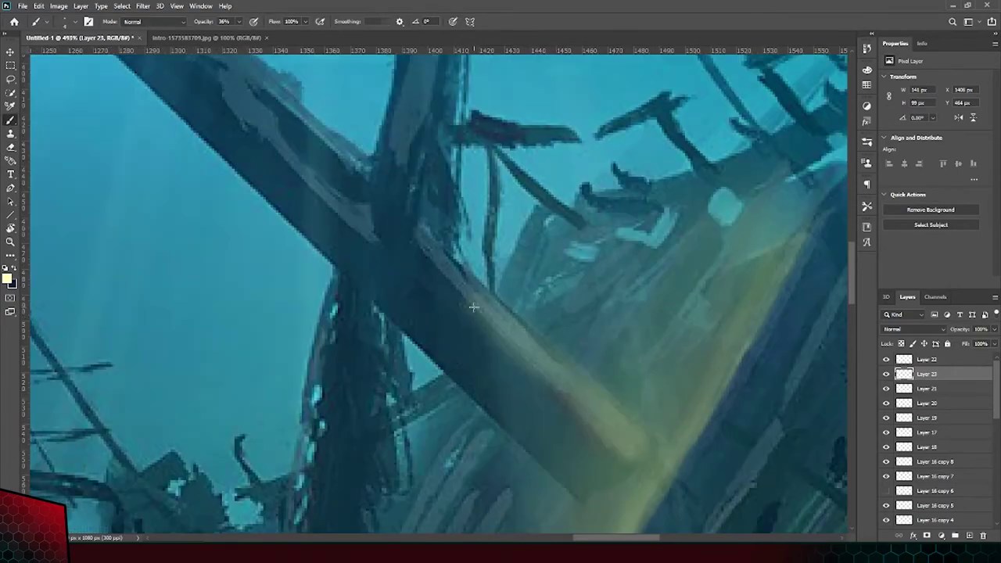
Try a bright line along the timber's lower edge, then undo it.
left_click_drag(631, 455, 445, 286)
key("ctrl+z")
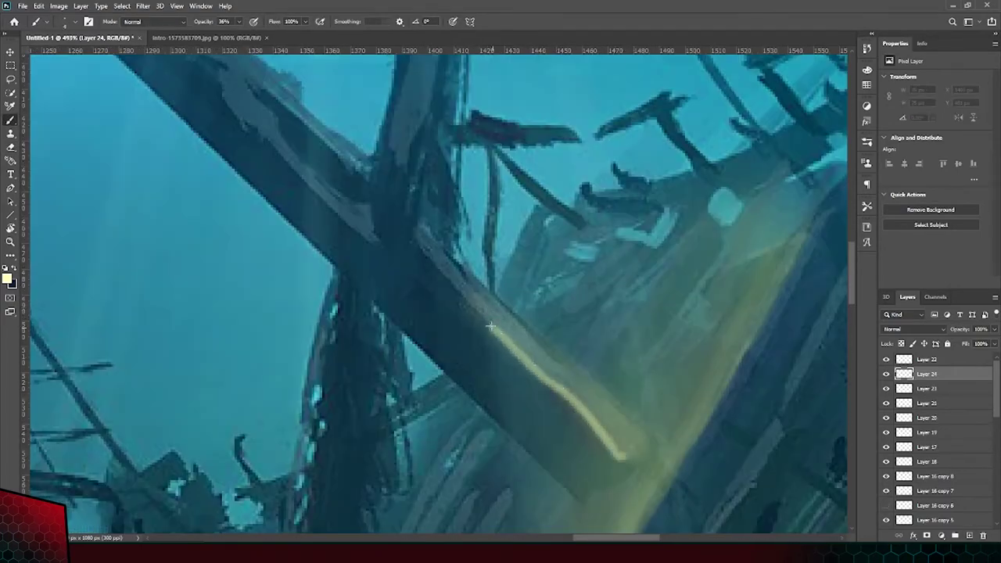
key("e")
scroll(486, 374, "down", 3)
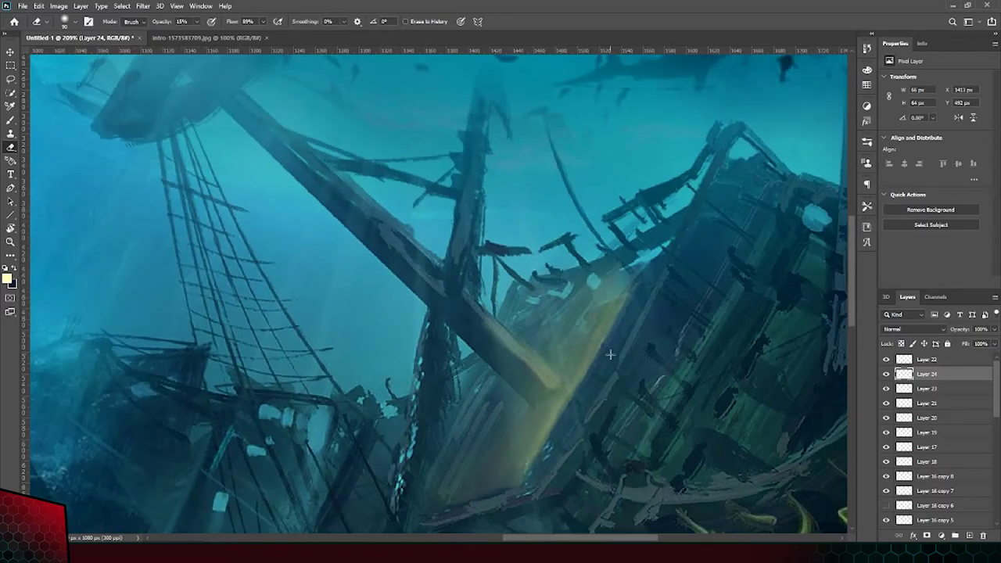
scroll(510, 300, "up", 2)
Merge the light stroke layers down into Layer 20.
right_click(948, 361)
key("Escape")
key("Escape")
right_click(948, 361)
left_click(922, 372)
key("v")
scroll(354, 236, "down", 3)
scroll(354, 236, "up", 2)
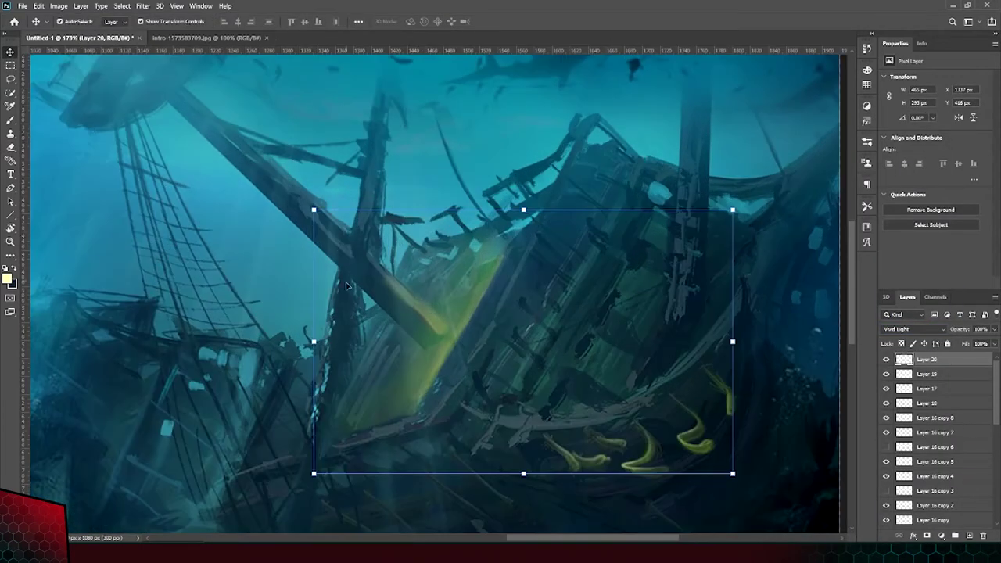
Paint a yellow highlight down the upright mast and erase part of it.
key("b")
scroll(354, 237, "up", 1)
scroll(391, 203, "up", 1)
scroll(409, 172, "up", 1)
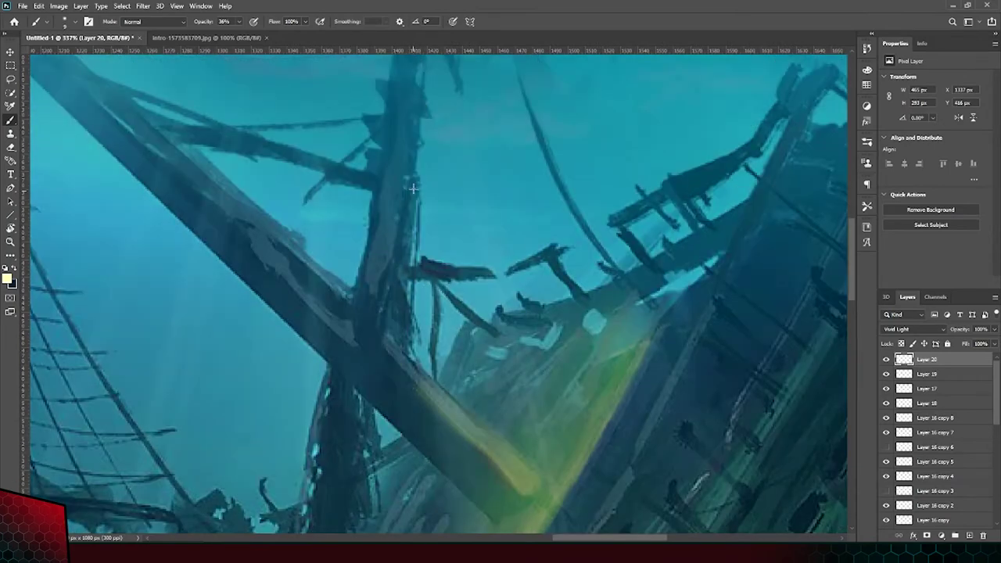
left_click_drag(409, 188, 386, 333)
mouse_move(418, 106)
left_mouse_down()
mouse_move(387, 344)
mouse_move(383, 261)
mouse_move(387, 289)
left_mouse_up()
key("e")
left_click_drag(410, 205, 389, 316)
scroll(398, 235, "down", 2)
scroll(398, 234, "up", 1)
Brighten the lower mast highlight and refine its arc with the eraser.
key("b")
left_click_drag(412, 204, 383, 326)
key("e")
left_click_drag(414, 250, 401, 305)
scroll(423, 207, "down", 1)
scroll(423, 207, "up", 1)
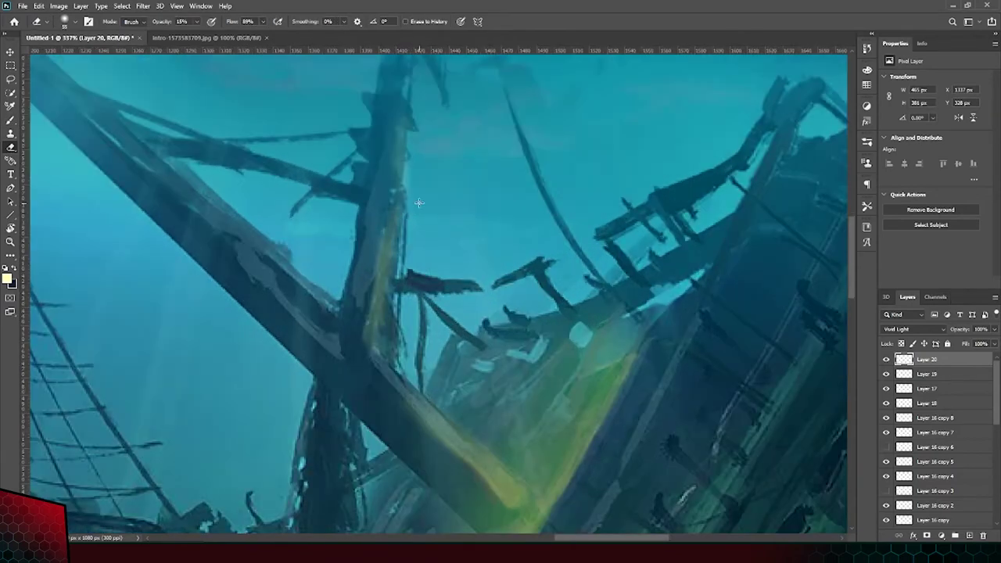
Paint two yellow rings around the upper mast and soften the lower ring.
key("b")
scroll(351, 140, "up", 2)
left_click_drag(356, 101, 422, 142)
left_click_drag(336, 143, 405, 184)
key("e")
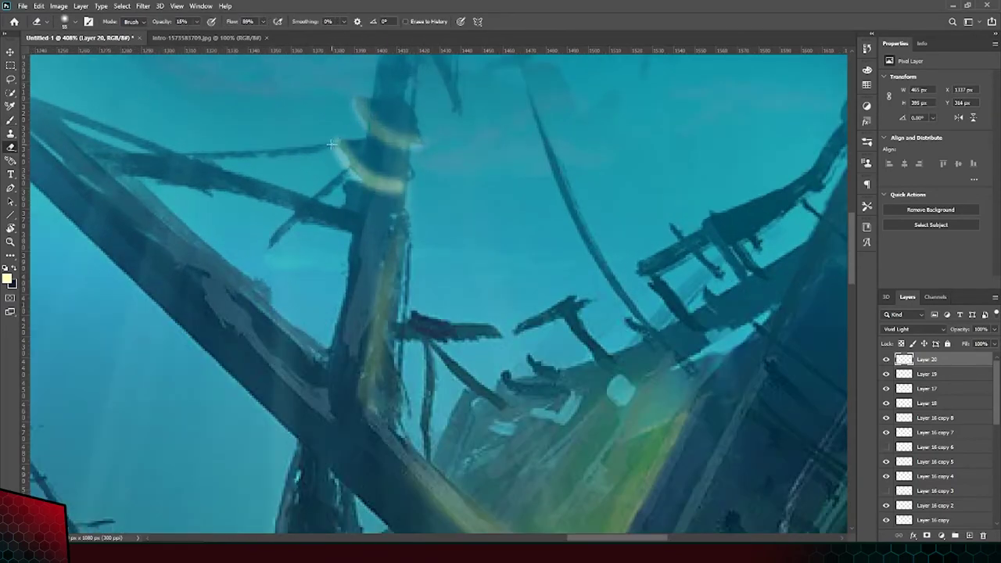
left_click_drag(336, 137, 411, 173)
scroll(410, 174, "down", 1)
scroll(340, 141, "down", 3)
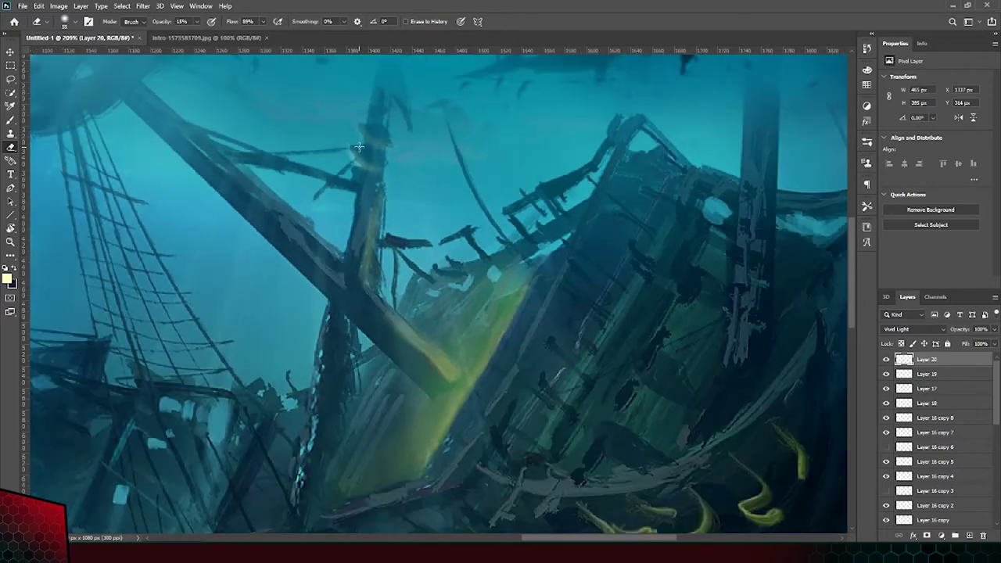
scroll(340, 141, "up", 2)
key("b")
scroll(434, 308, "down", 2)
scroll(433, 309, "down", 3)
scroll(434, 309, "up", 5)
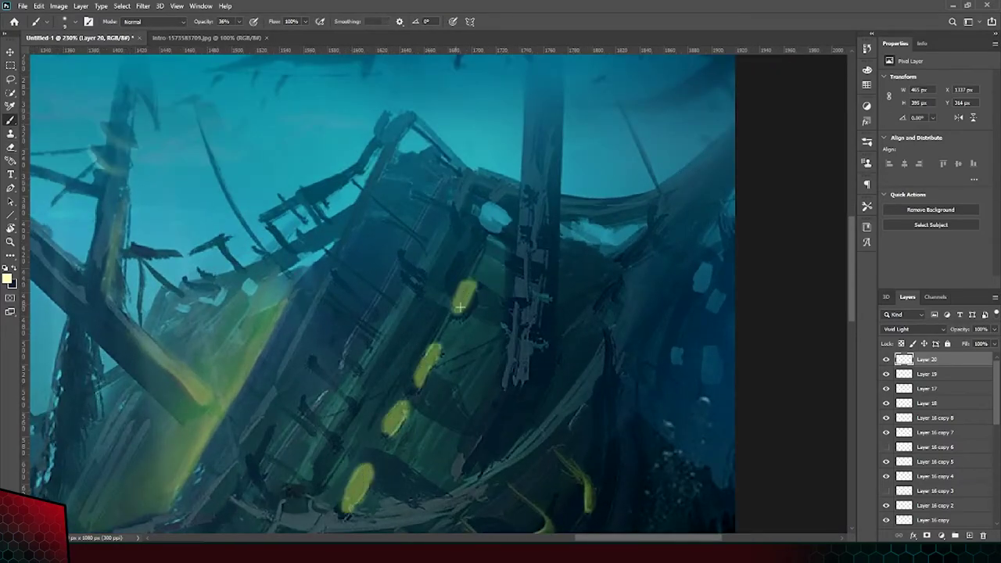
Set the glow layer to Linear Light and brighten four portholes on a new layer.
left_click(912, 328)
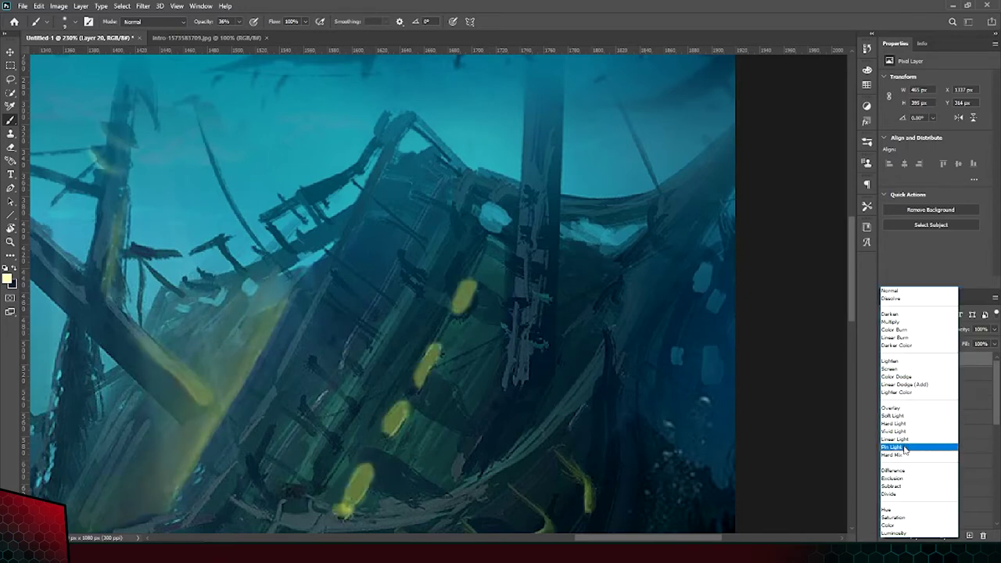
left_click(907, 438)
key("ctrl+shift+alt+n")
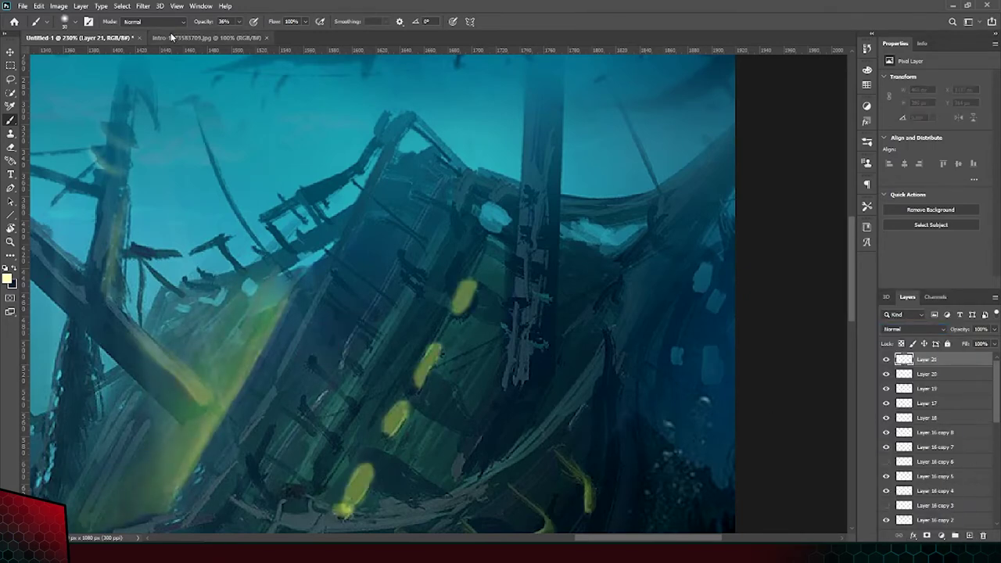
left_click_drag(457, 281, 461, 308)
left_click_drag(430, 351, 390, 434)
left_click_drag(359, 472, 352, 500)
left_click_drag(372, 452, 405, 412)
Erase back the porthole glows on both layers, then fit the whole image in view.
key("alt+bracketleft")
key("e")
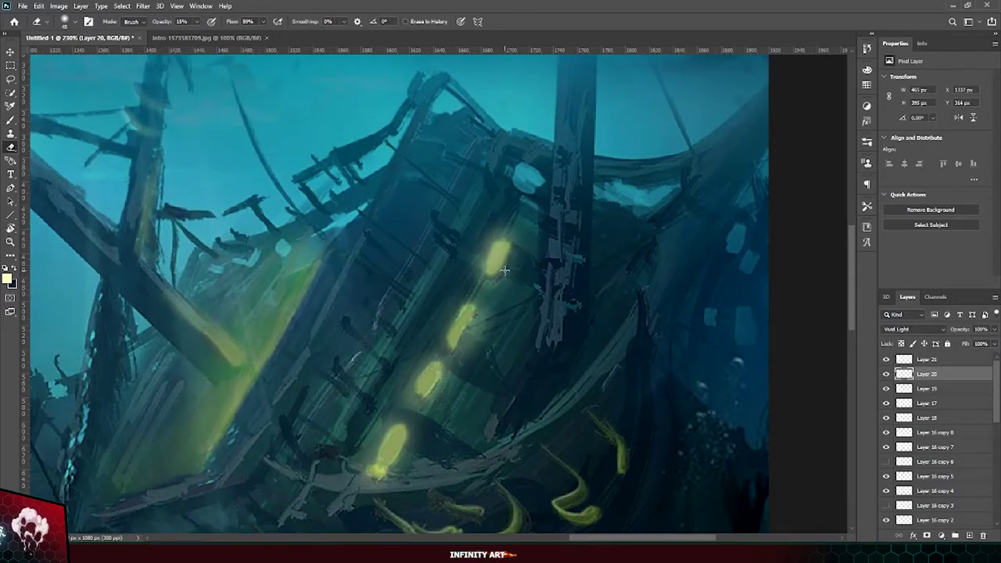
left_click_drag(410, 441, 377, 470)
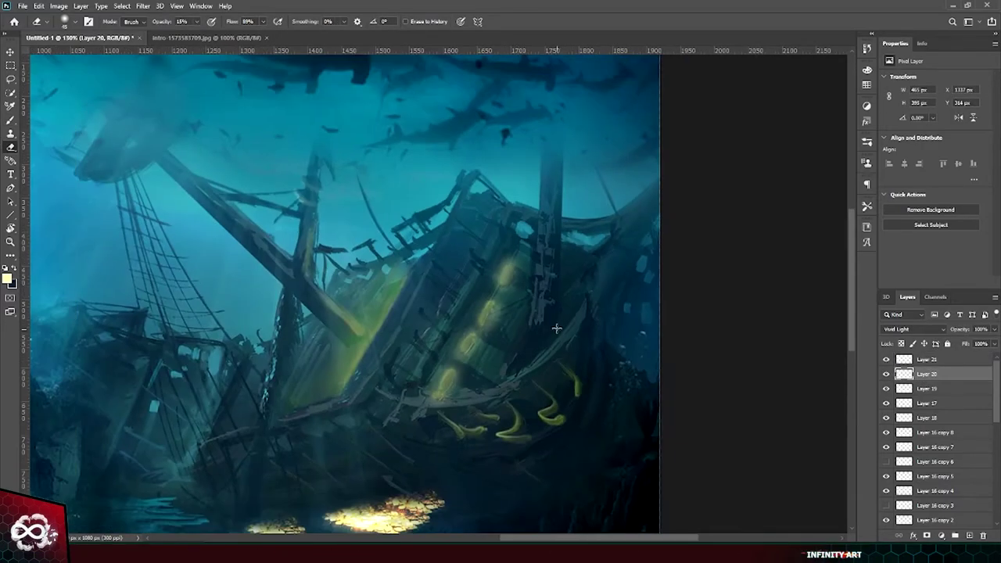
key("alt+bracketright")
left_click_drag(507, 251, 497, 278)
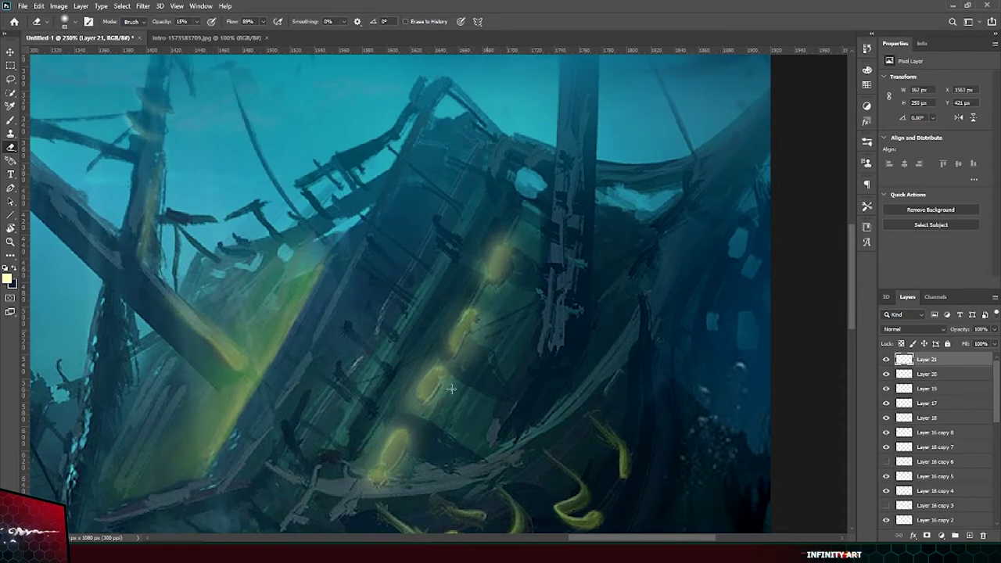
left_click_drag(484, 324, 408, 442)
key("b")
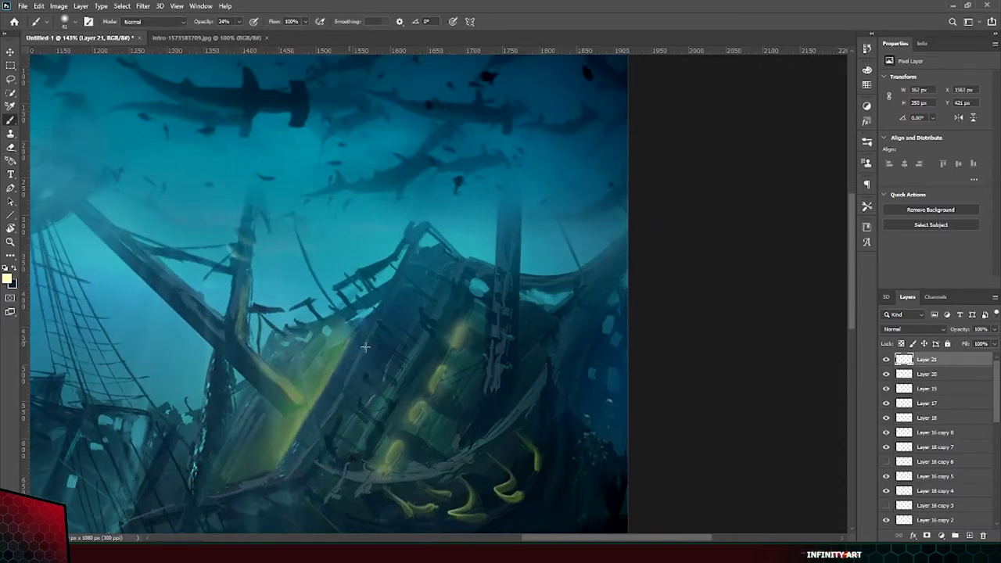
key("ctrl+0")
scroll(542, 322, "up", 3)
Add two blank layers and paint a bright yellow streak on the wreck's slanted spar.
key("ctrl+alt+shift+n")
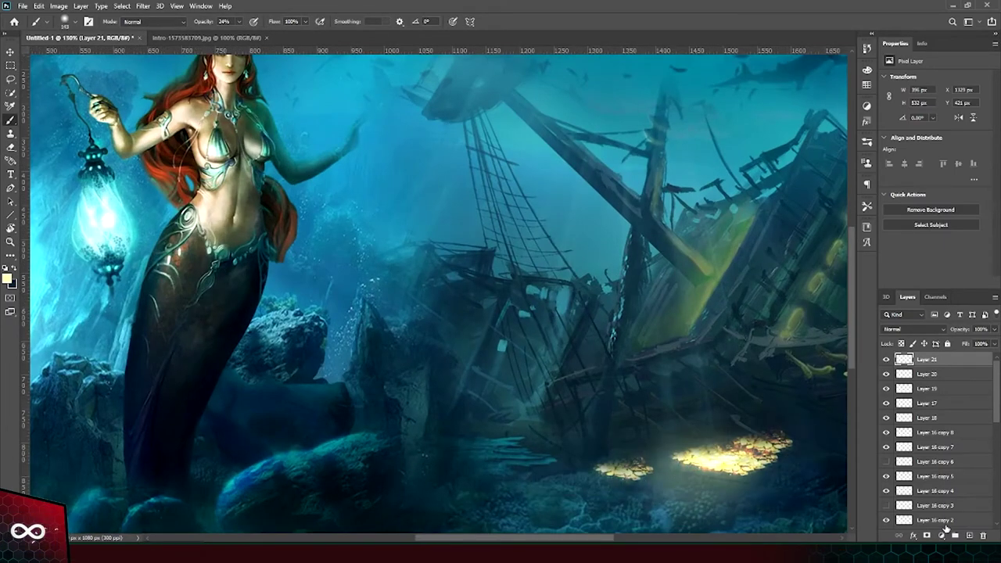
scroll(641, 344, "down", 5)
scroll(652, 338, "up", 2)
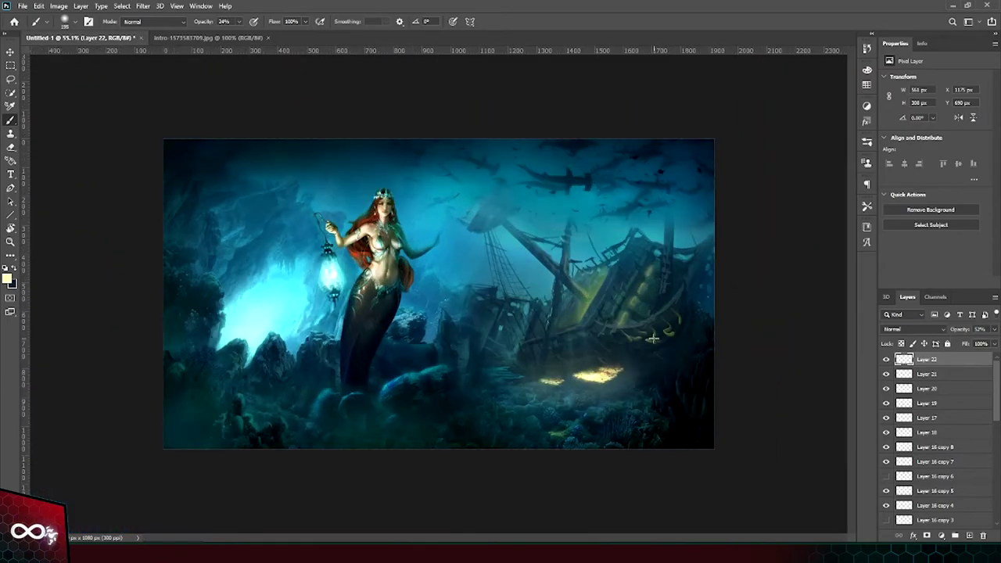
scroll(652, 337, "up", 5)
key("ctrl+alt+shift+n")
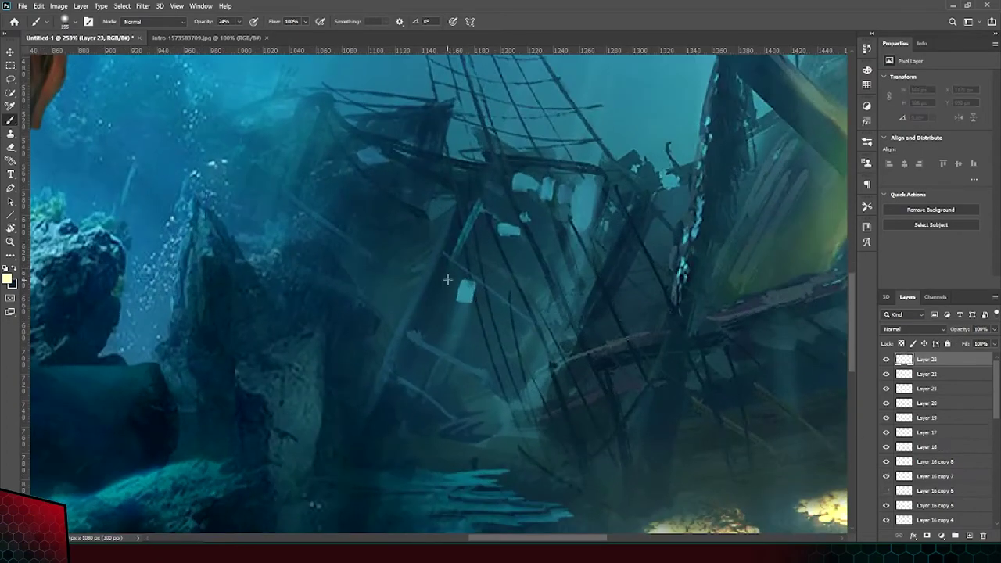
right_click(438, 311)
left_click(439, 272)
scroll(551, 330, "down", 5)
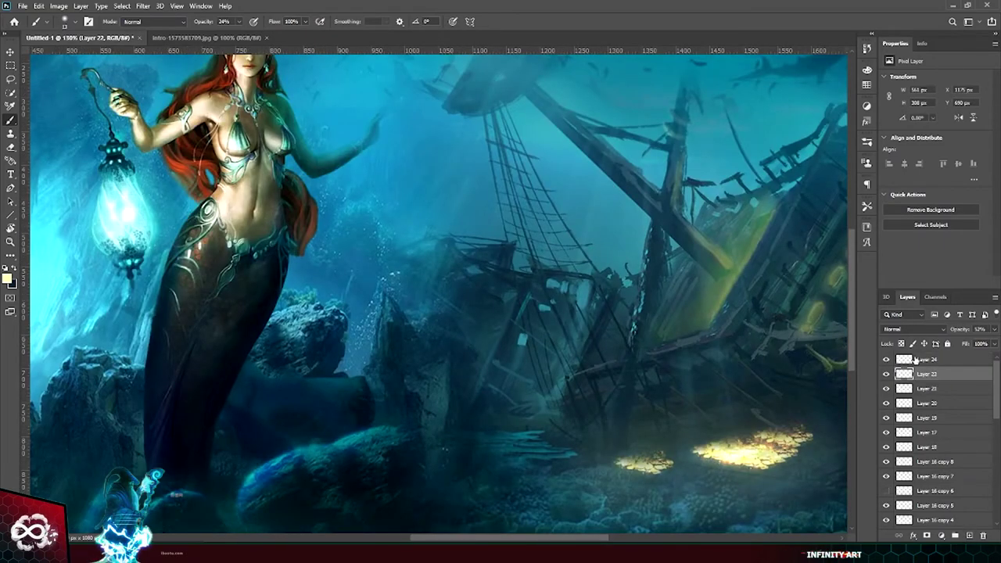
scroll(550, 330, "up", 6)
left_click_drag(522, 291, 484, 375)
Raise brush opacity to 93% and try yellow strokes on the wreck and ladder, undoing one.
key("ctrl+z")
key("9")
key("3")
mouse_move(522, 290)
left_mouse_down()
mouse_move(485, 375)
mouse_move(458, 384)
mouse_move(518, 358)
mouse_move(527, 326)
left_mouse_up()
key("e")
scroll(536, 333, "up", 1)
key("b")
left_click_drag(569, 190, 547, 246)
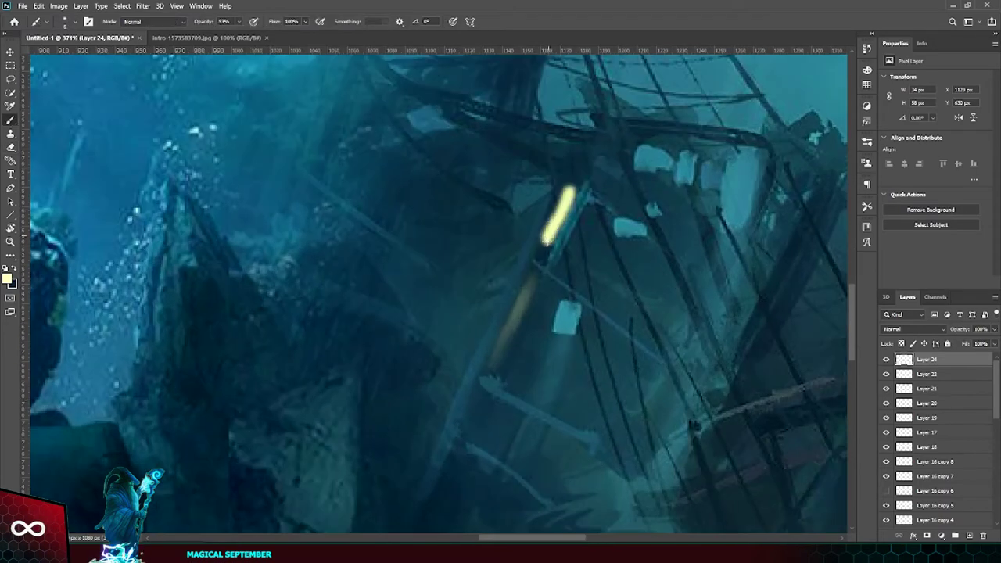
key("ctrl+z")
Paint a bright yellow stroke along the ladder rail and fade part of it.
mouse_move(574, 188)
left_mouse_down()
mouse_move(539, 257)
mouse_move(581, 197)
left_mouse_up()
key("e")
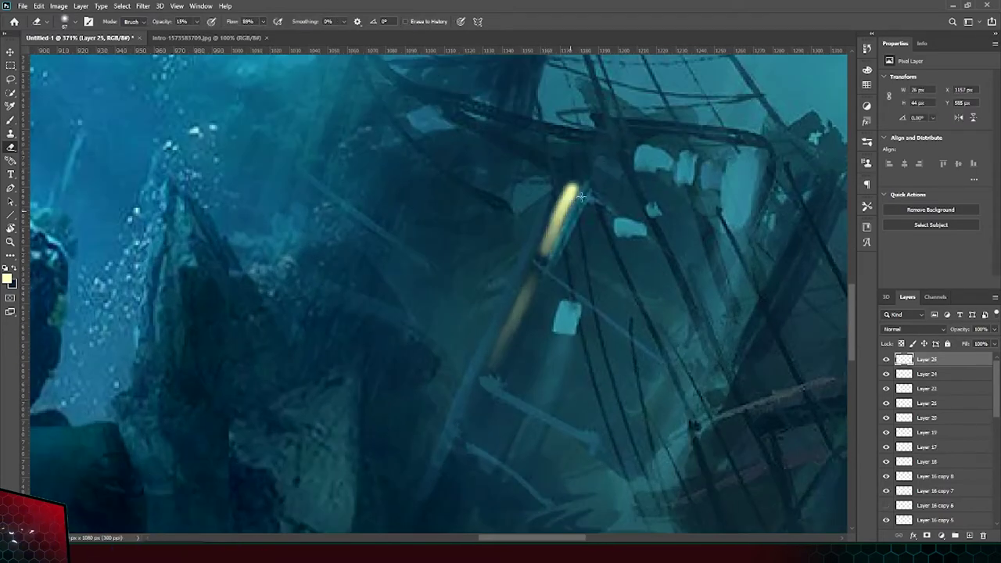
key("b")
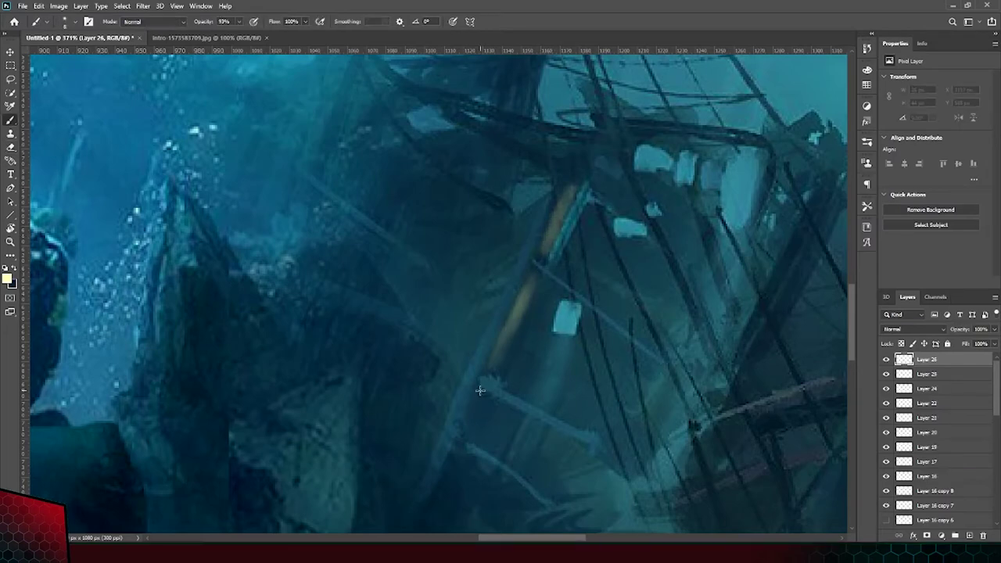
mouse_move(479, 389)
left_mouse_down()
mouse_move(461, 436)
mouse_move(468, 428)
left_mouse_up()
scroll(522, 247, "down", 1)
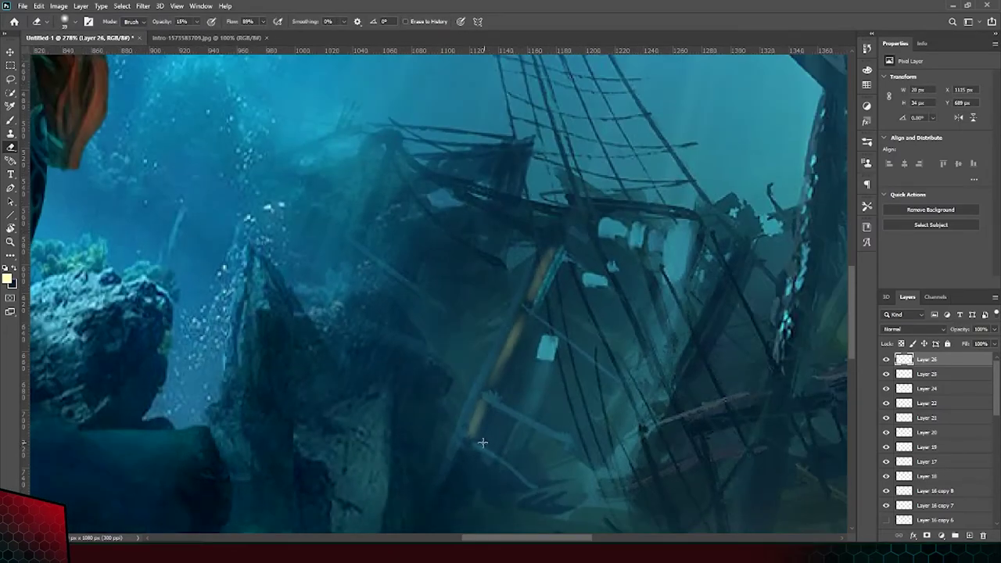
scroll(522, 248, "down", 3)
scroll(474, 424, "up", 4)
On a new blank layer, paint a yellow glow down the ladder rail and trim it.
key("ctrl+shift+alt+n")
key("b")
left_click_drag(463, 359, 423, 435)
key("e")
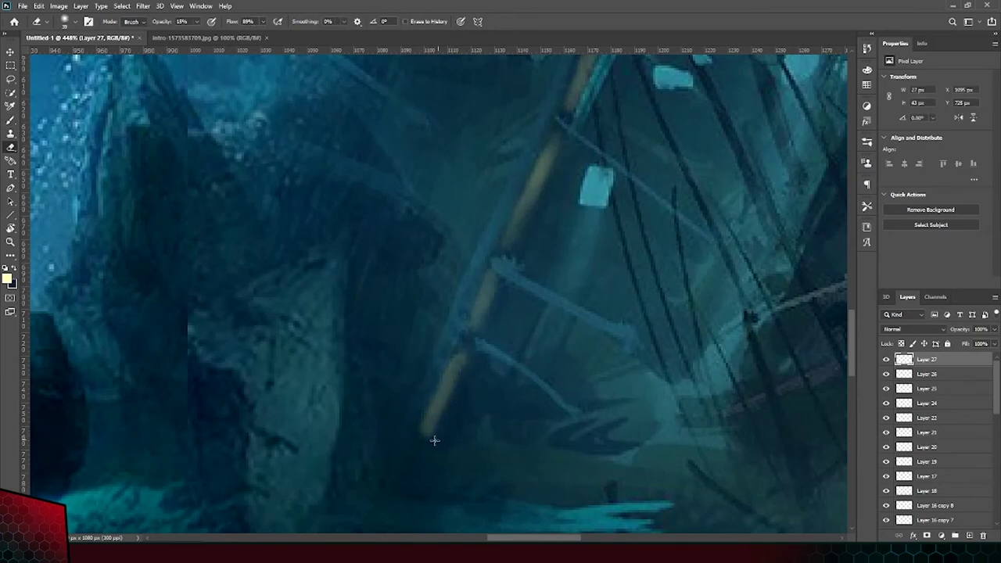
scroll(500, 425, "down", 1)
key("b")
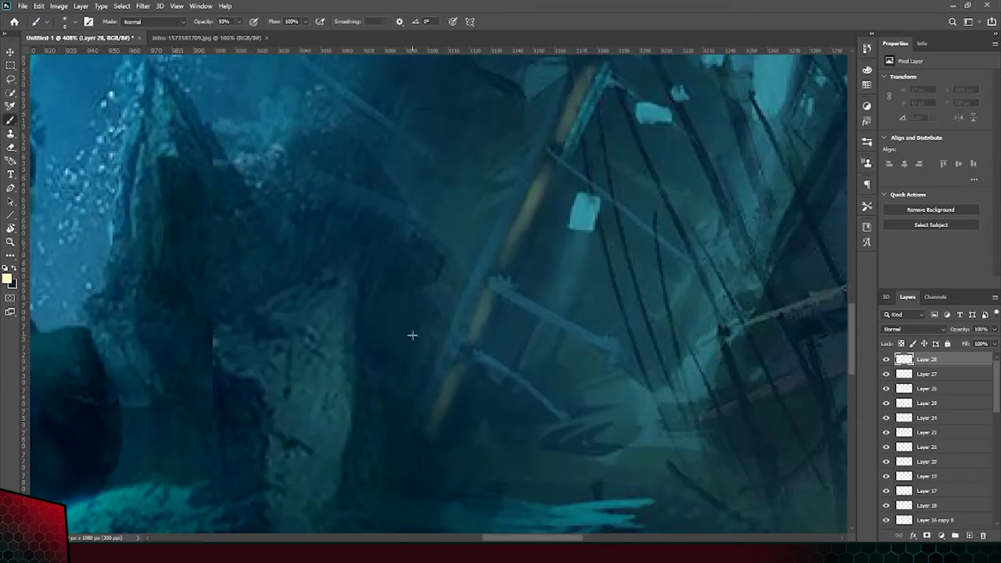
Paint yellow glows along the upper and lower ladder rungs, erasing the excess.
left_click_drag(473, 366, 569, 426)
key("e")
left_click_drag(465, 361, 544, 433)
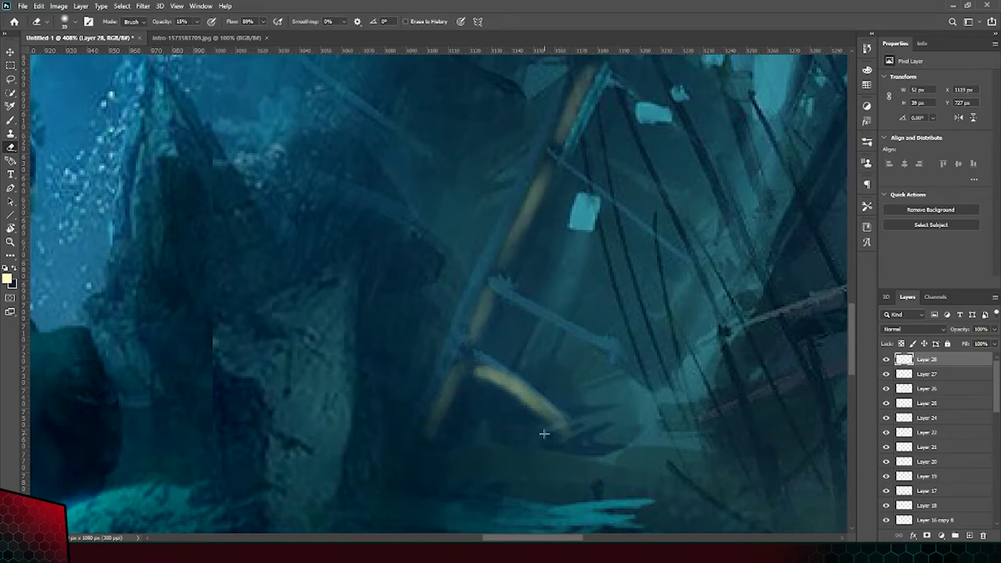
scroll(653, 393, "down", 2)
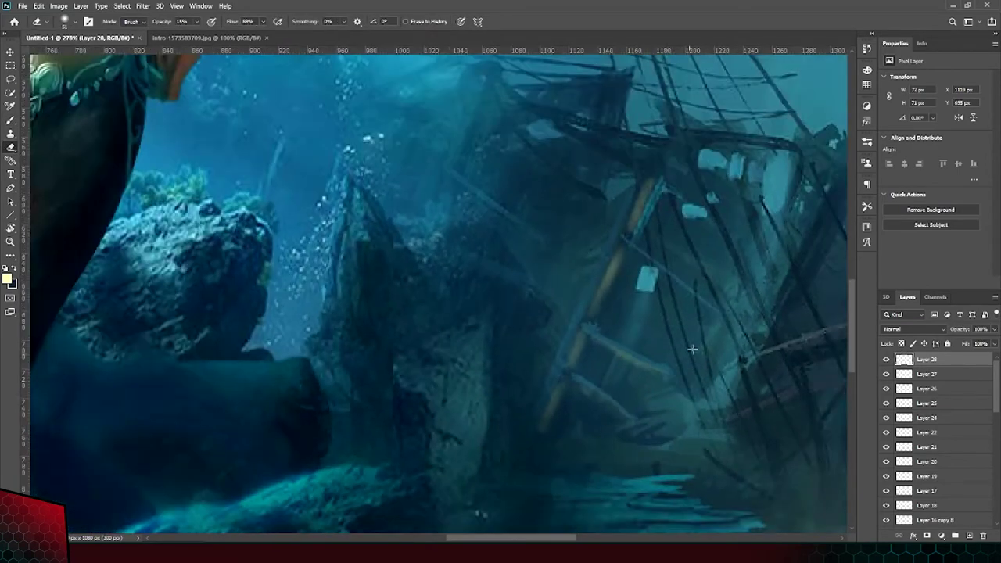
left_click_drag(556, 165, 727, 302)
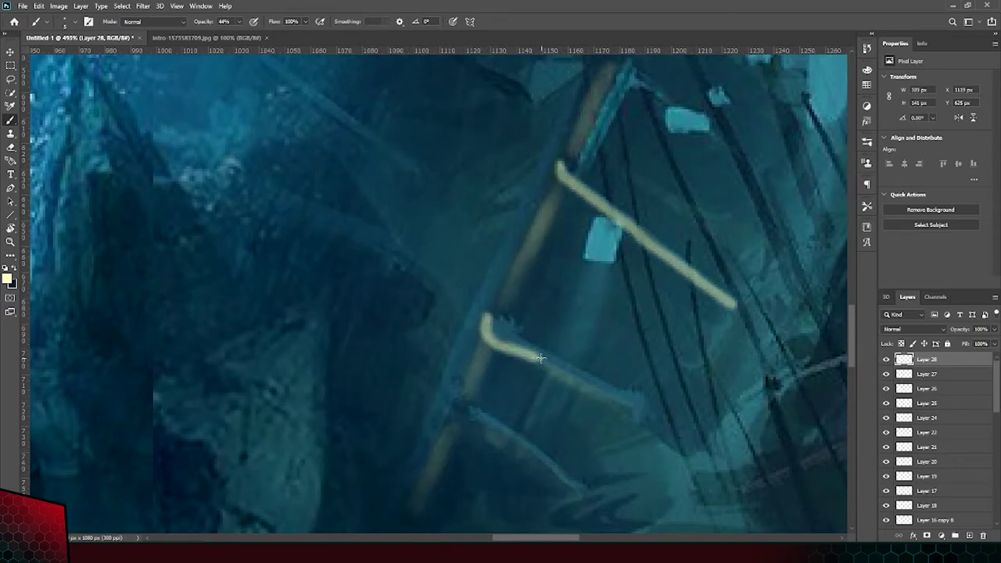
left_click_drag(540, 357, 600, 399)
mouse_move(455, 397)
left_mouse_down()
mouse_move(571, 492)
mouse_move(603, 487)
mouse_move(477, 400)
left_mouse_up()
key("e")
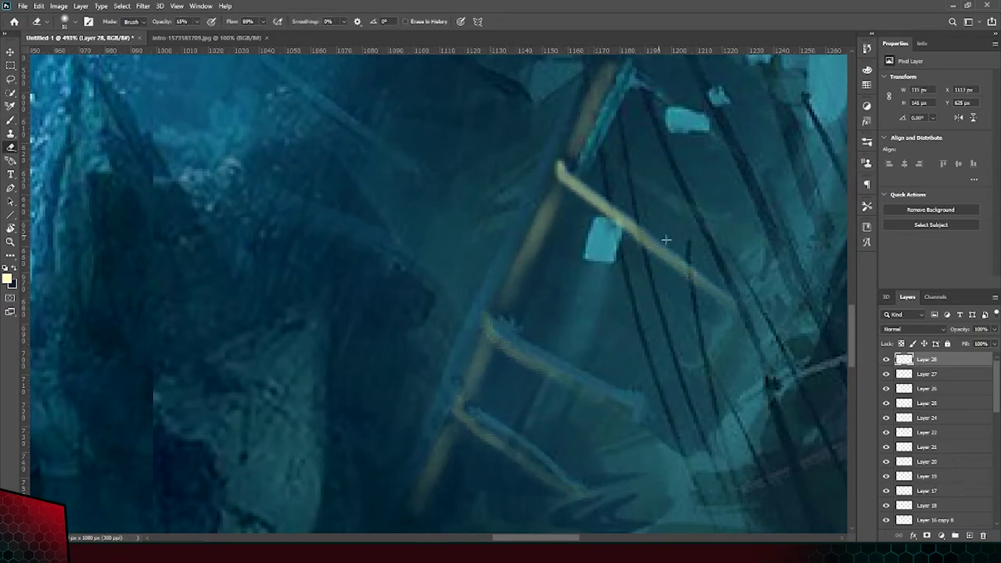
scroll(710, 248, "down", 3)
On another new layer, try bright highlight strokes along a rung, hiding and undoing them.
left_click(969, 535)
key("b")
scroll(629, 156, "up", 5)
left_click_drag(661, 106, 599, 235)
left_click(886, 359)
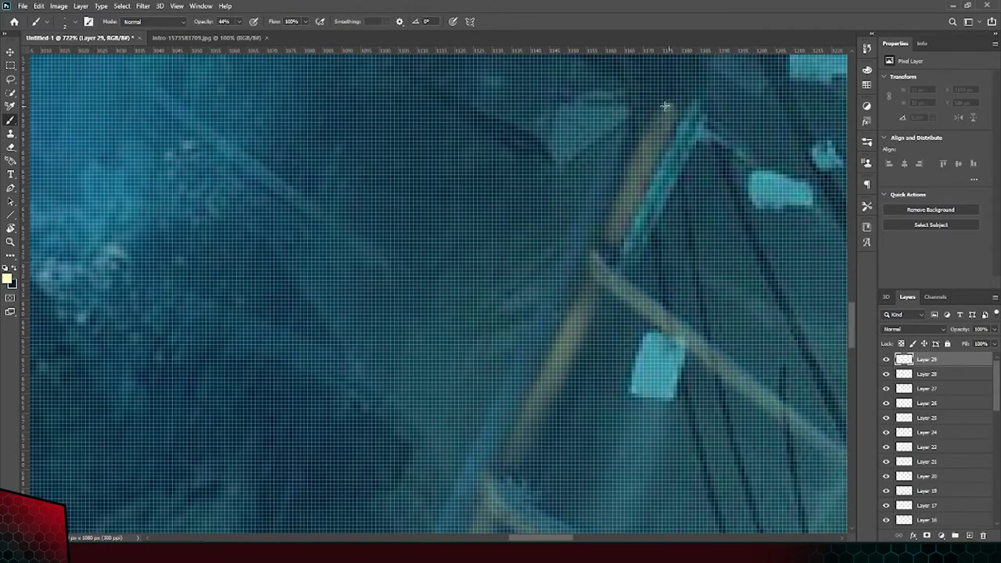
left_click_drag(672, 129, 603, 245)
key("ctrl+z")
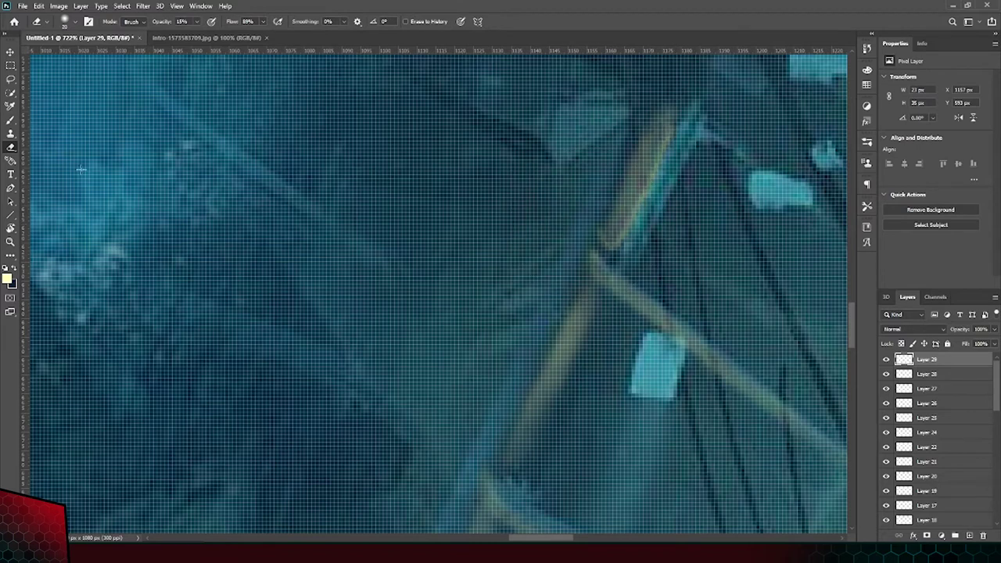
scroll(588, 217, "down", 1)
scroll(630, 228, "down", 3)
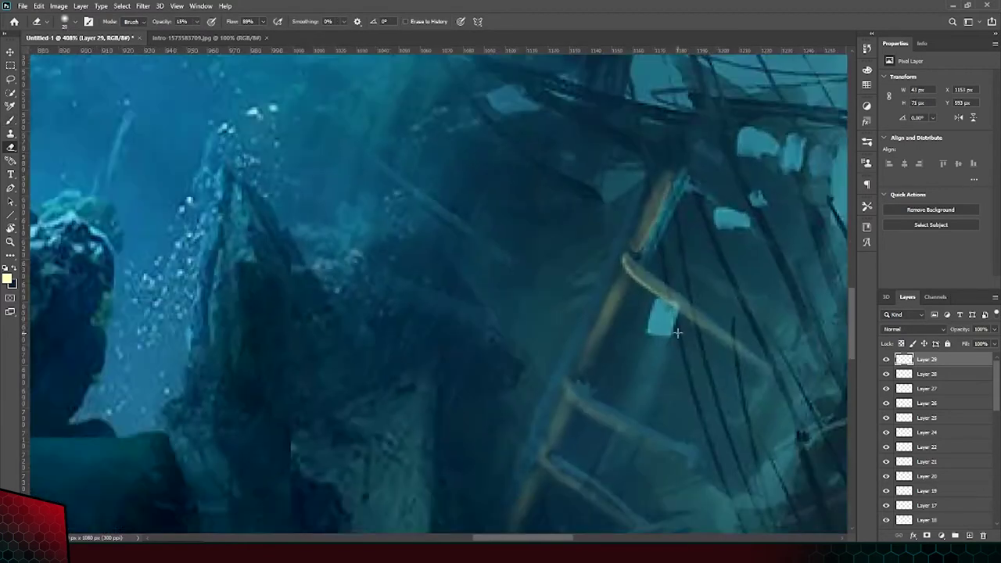
scroll(629, 227, "up", 2)
Paint a thin light line along the ladder rail and soften it with the eraser.
left_click_drag(630, 228, 594, 305)
scroll(621, 221, "up", 3)
key("e")
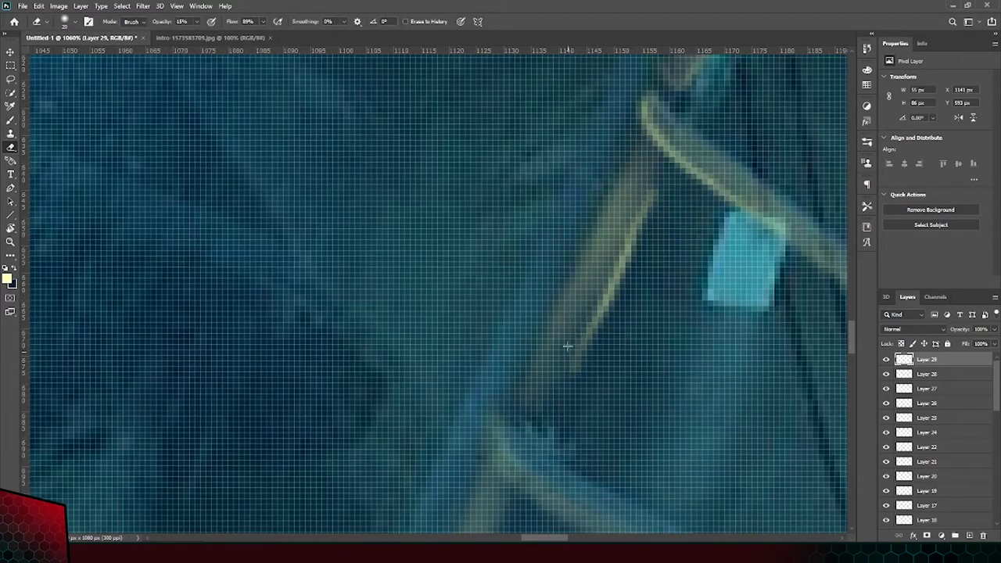
scroll(519, 188, "down", 3)
key("b")
Extend the light stroke along the rail and lower rung, then trim with the eraser.
left_click_drag(508, 317, 612, 374)
key("e")
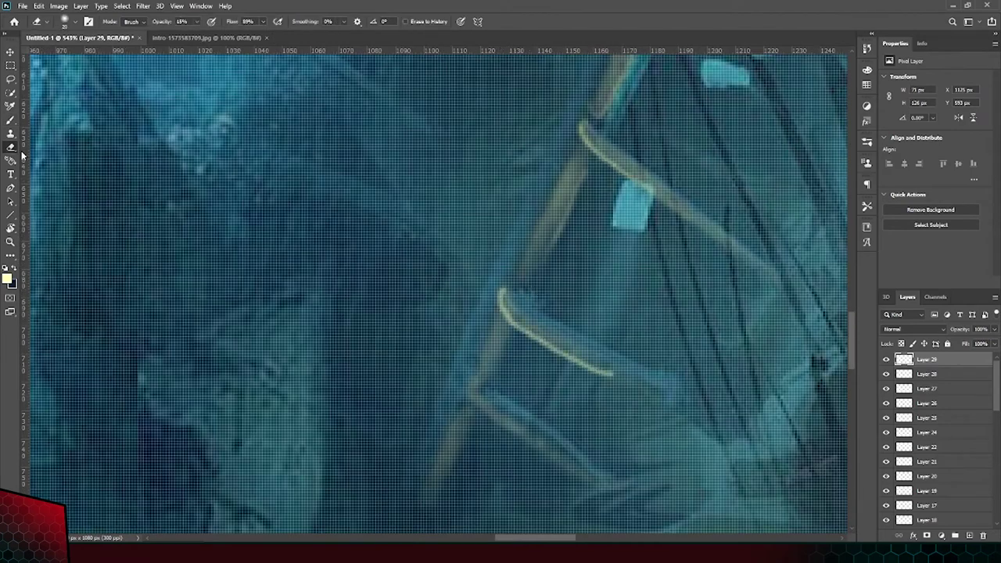
scroll(568, 336, "down", 5)
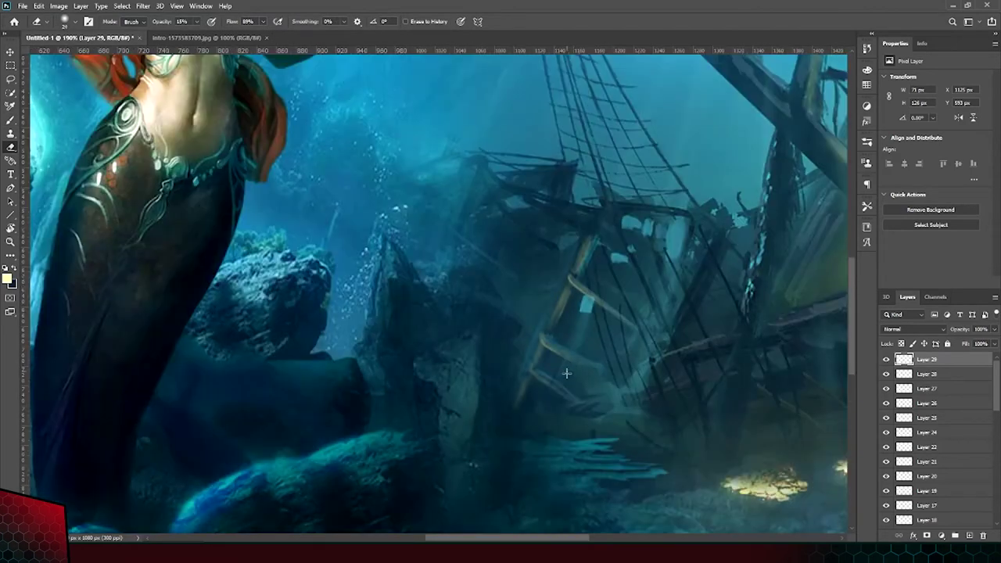
scroll(497, 337, "up", 5)
key("b")
left_click_drag(493, 342, 547, 395)
left_click(6, 148)
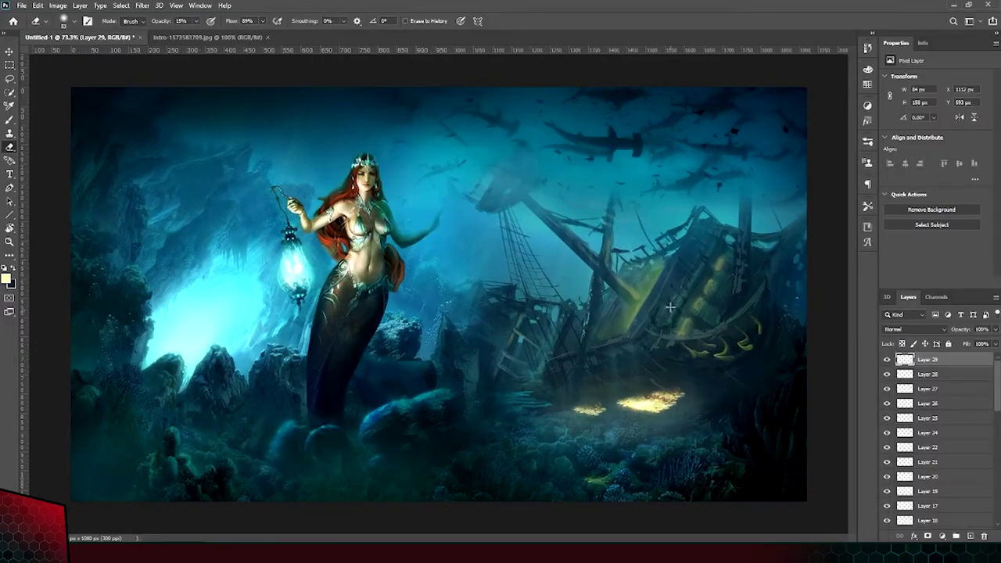
scroll(670, 307, "up", 2)
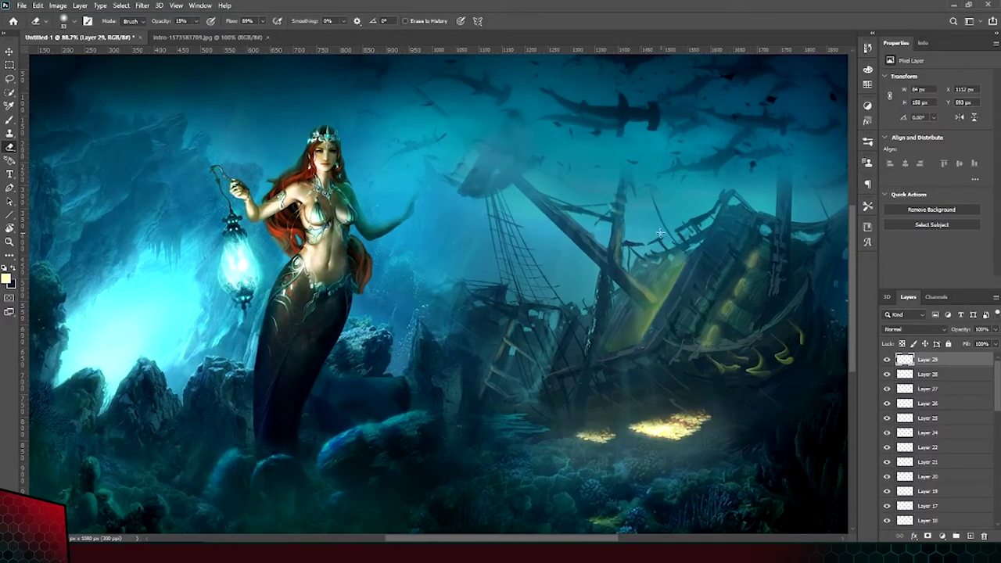
Sample a dark colour and paint over the top of the tall mast to darken it.
scroll(547, 258, "up", 2)
scroll(508, 258, "up", 2)
scroll(468, 281, "up", 2)
key("i")
key("Return")
key("b")
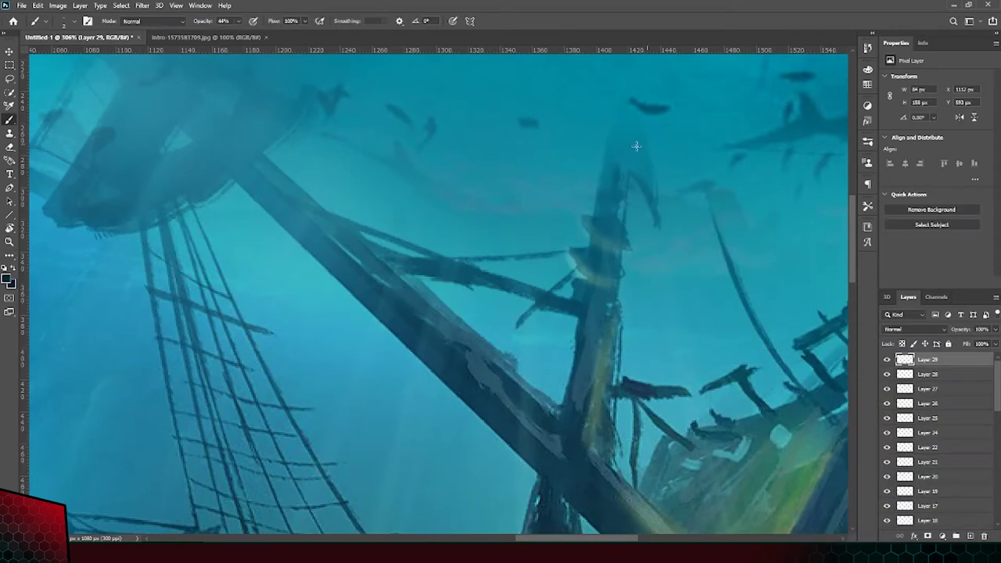
scroll(457, 288, "up", 1)
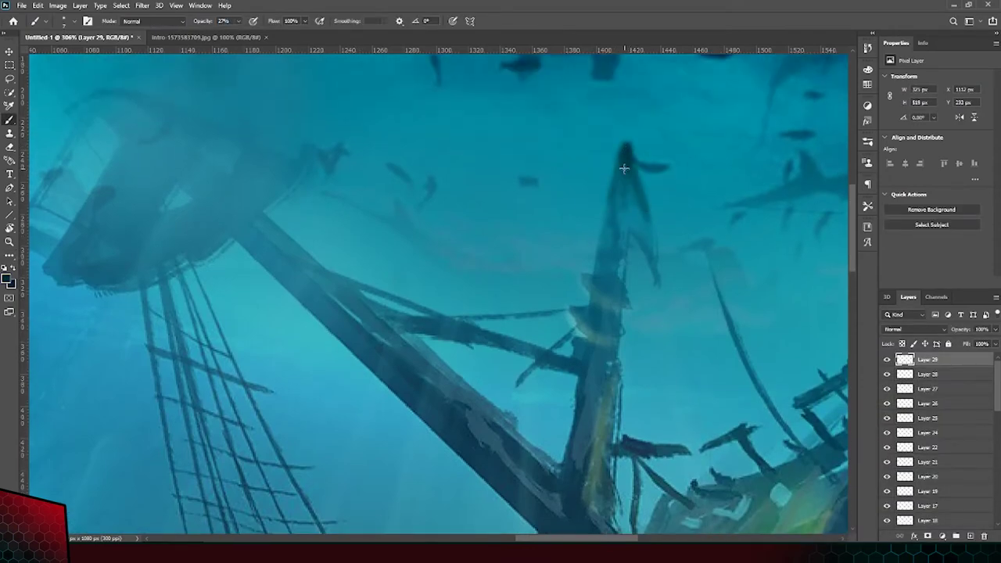
left_click(16, 147)
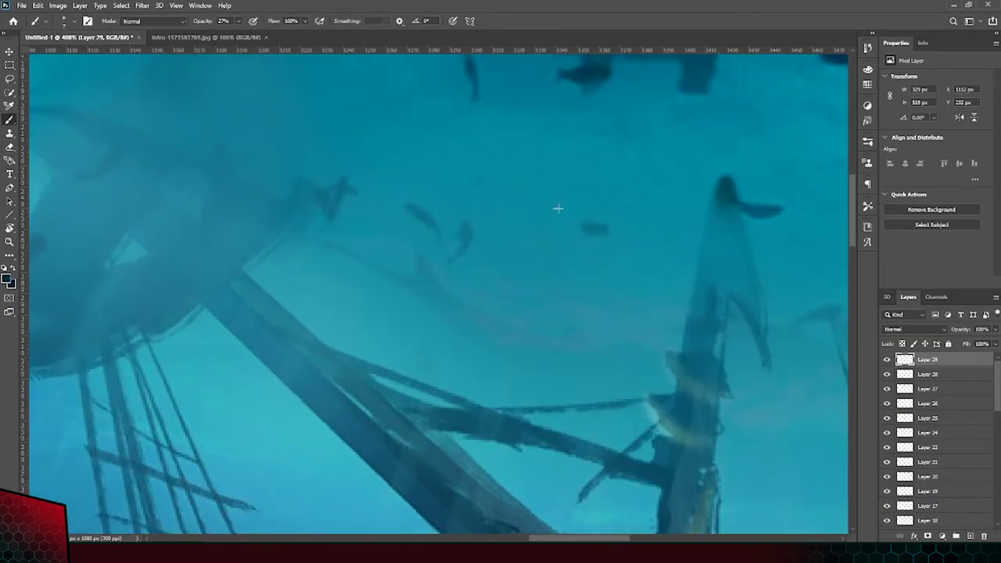
left_click_drag(711, 225, 704, 262)
left_click(16, 150)
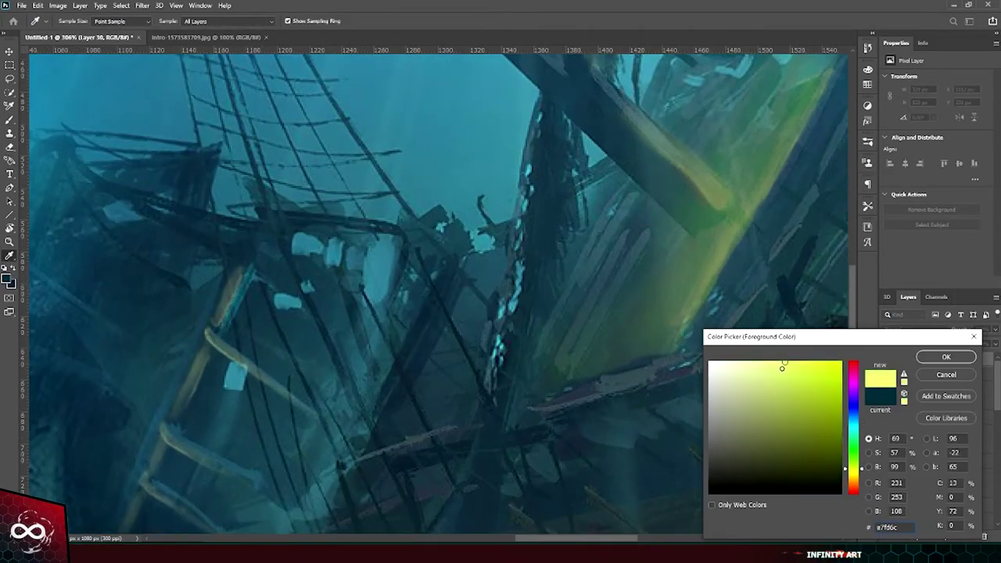
Paint short yellow glow streaks on the hull above the treasure, erase excess, and fit the view.
right_click(630, 245)
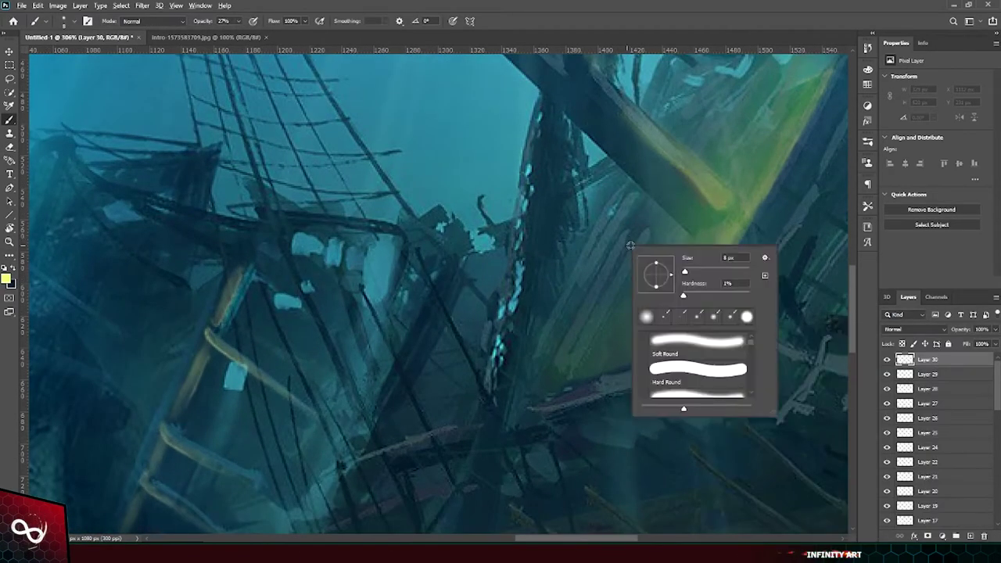
left_click(629, 245)
left_click_drag(635, 230, 625, 251)
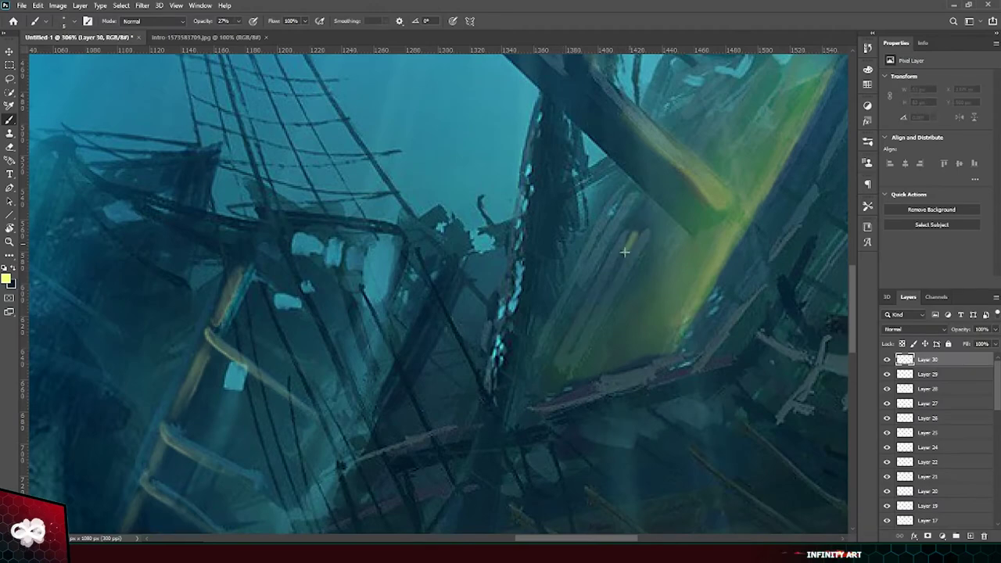
left_click(10, 146)
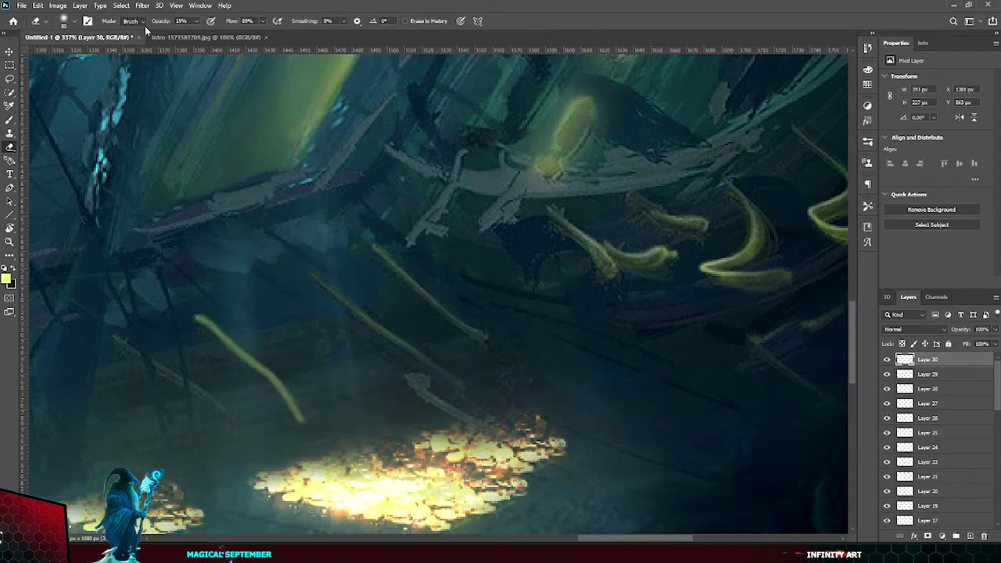
key("e")
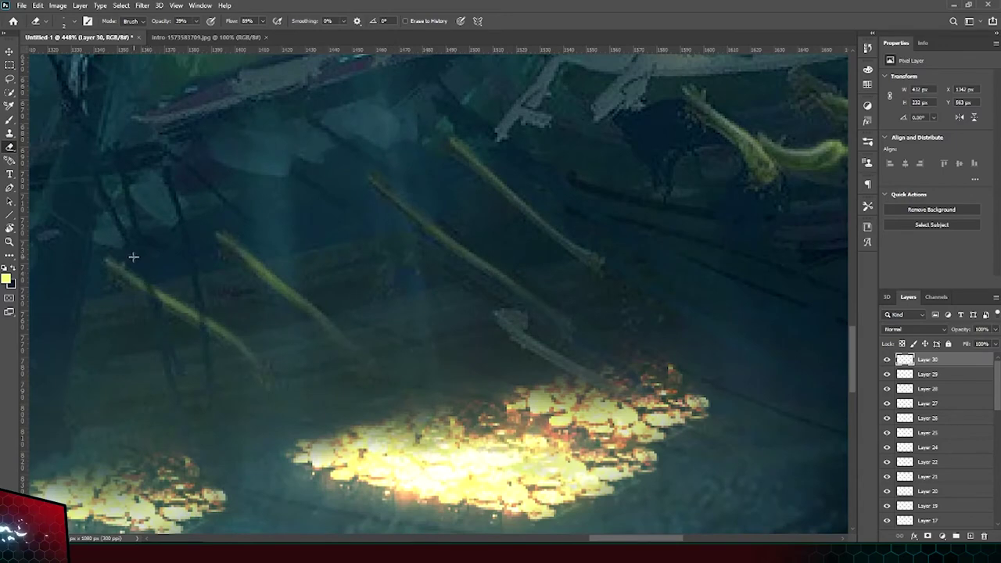
key("ctrl+0")
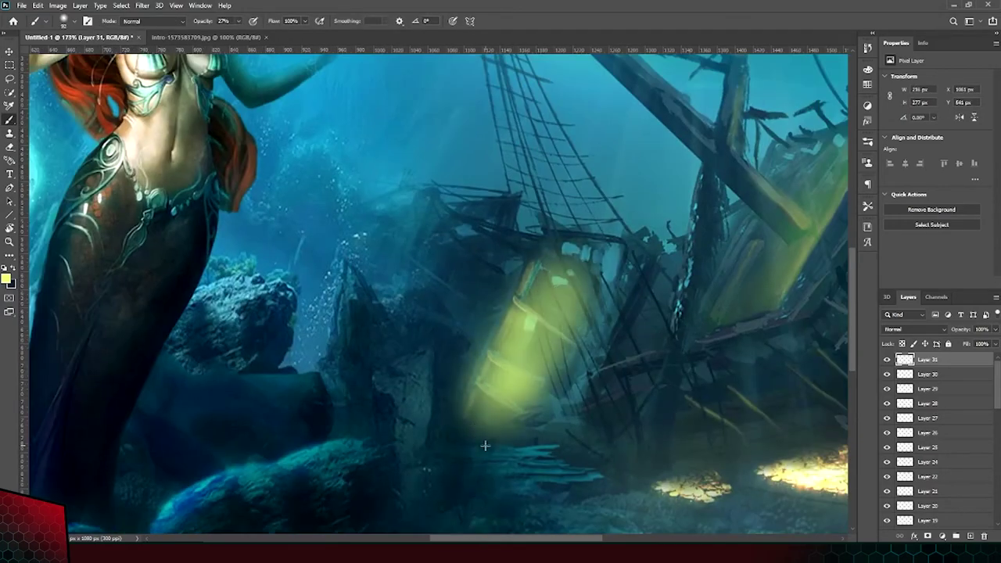
Set the glow layer's blend mode to Overlay and run the Camera Raw Filter on it.
left_click(913, 329)
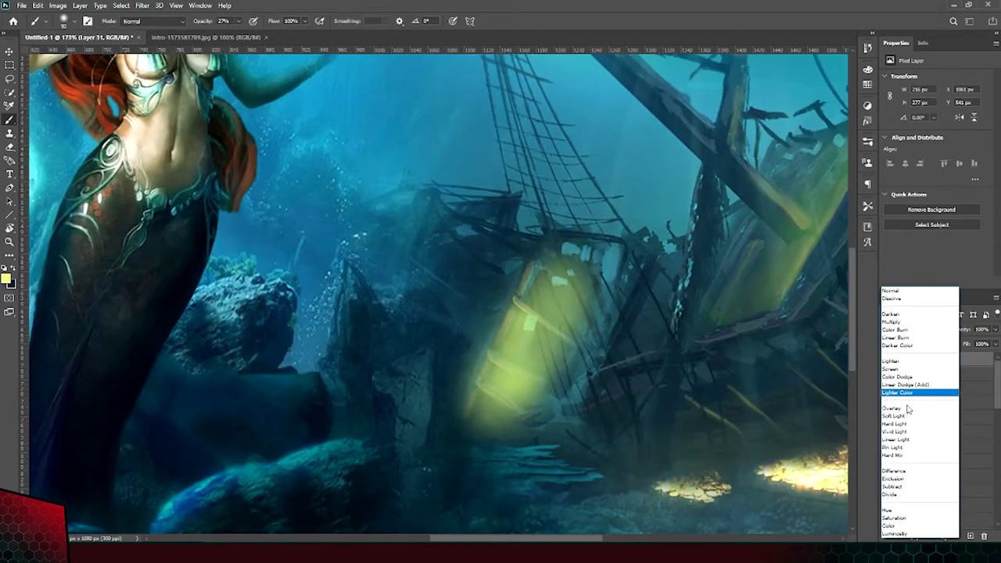
left_click(900, 410)
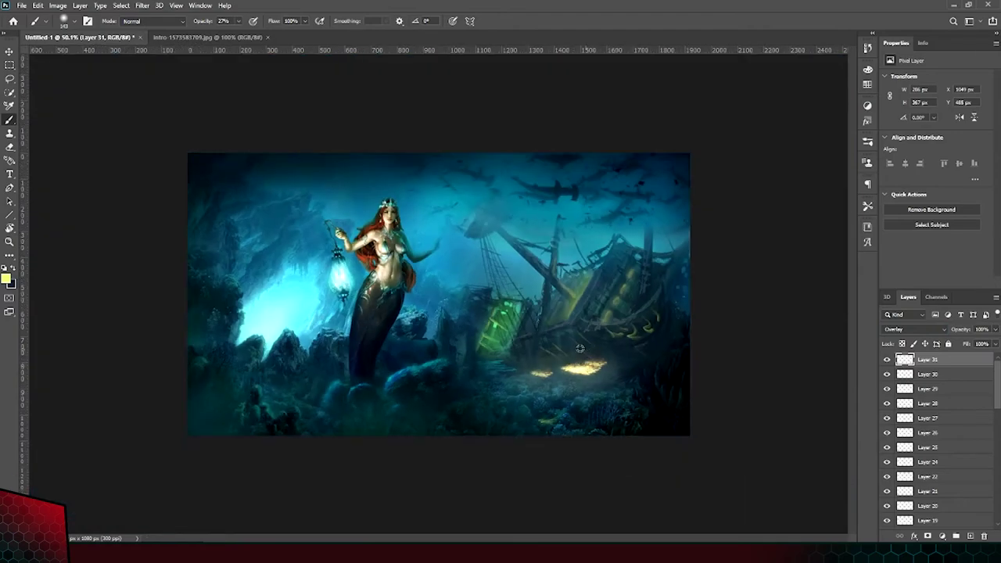
left_click(913, 329)
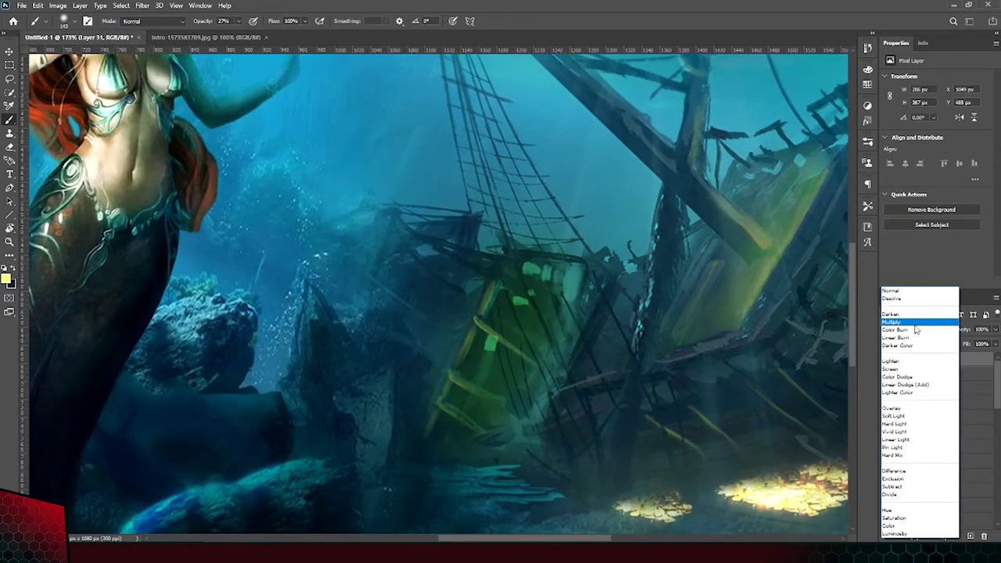
left_click(933, 415)
left_click(141, 6)
left_click(193, 84)
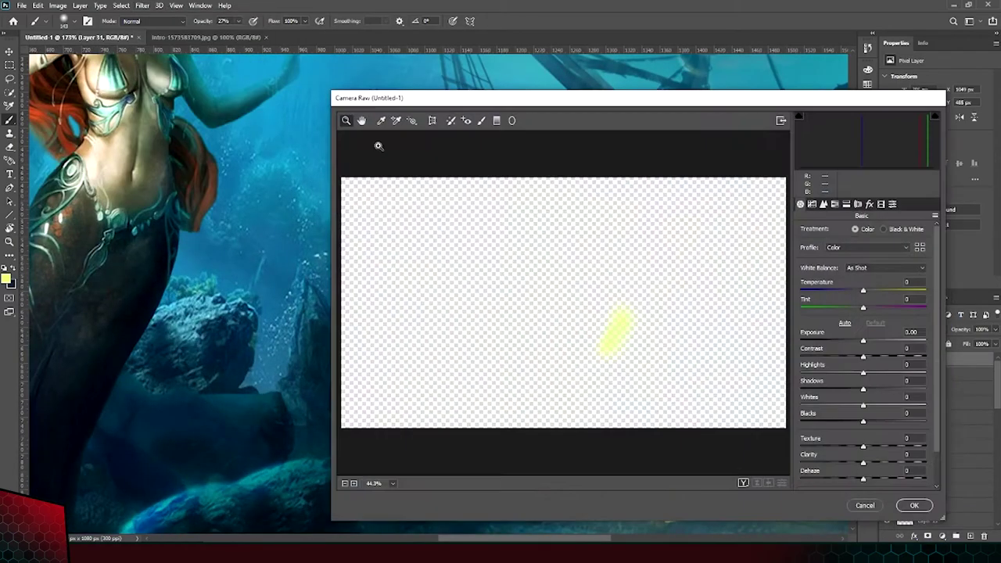
key("Return")
Set Layer 20 to Vivid Light and paint more green glow onto the shipwreck.
scroll(622, 289, "down", 3)
scroll(623, 290, "up", 4)
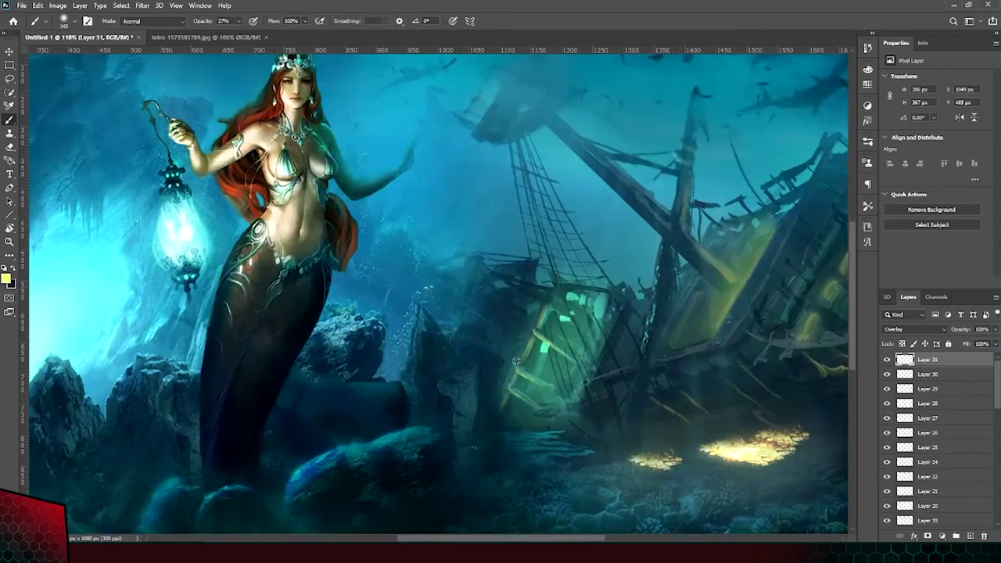
scroll(622, 289, "down", 5)
scroll(887, 464, "down", 2)
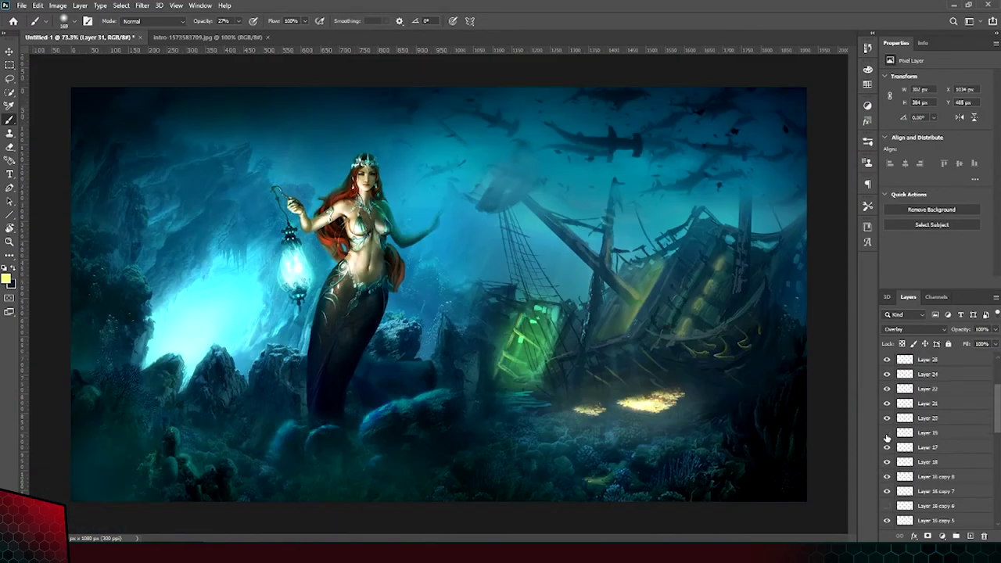
left_click(923, 419)
left_click(915, 329)
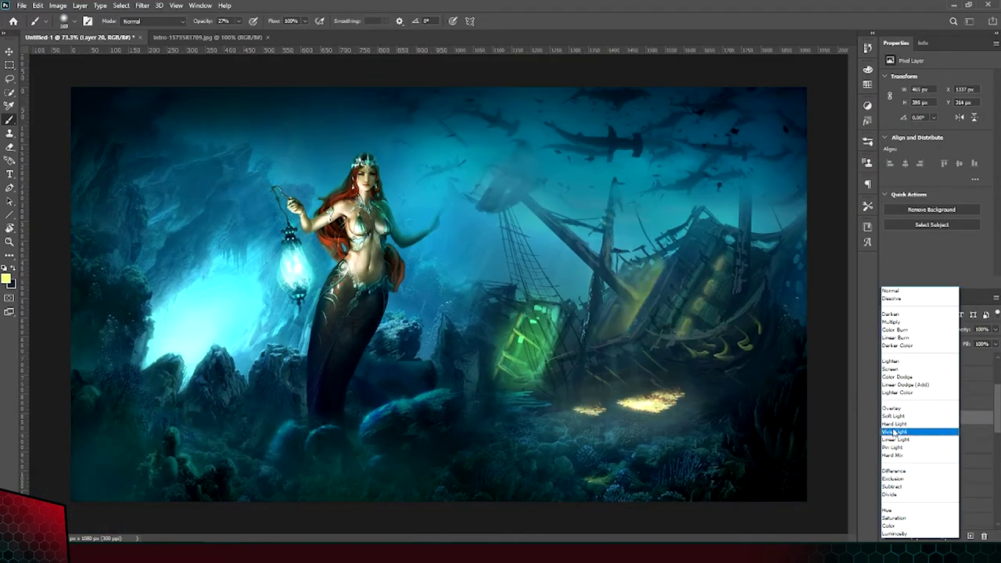
left_click(899, 428)
left_click_drag(646, 307, 688, 320)
scroll(688, 320, "down", 1)
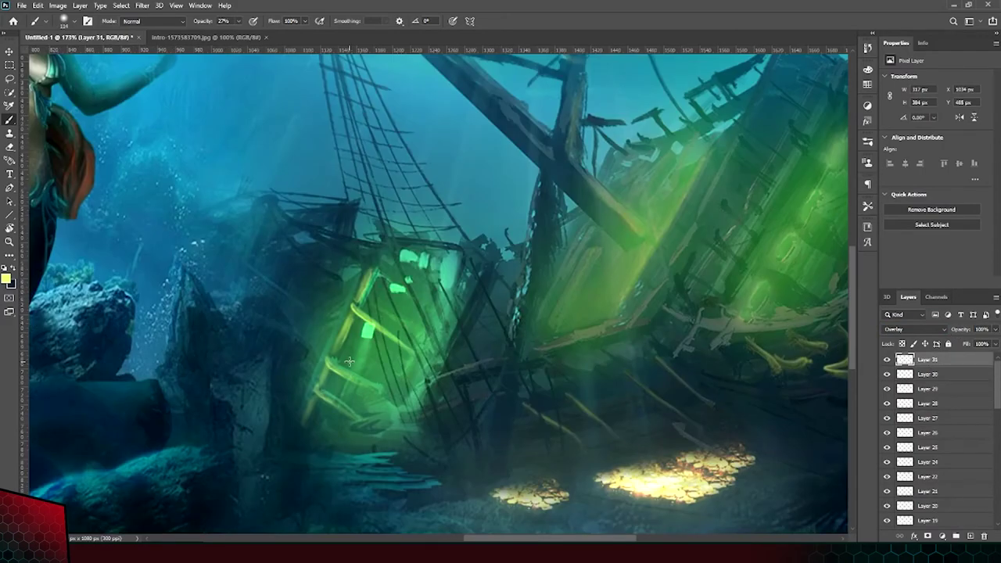
scroll(615, 418, "down", 5)
scroll(547, 181, "up", 4)
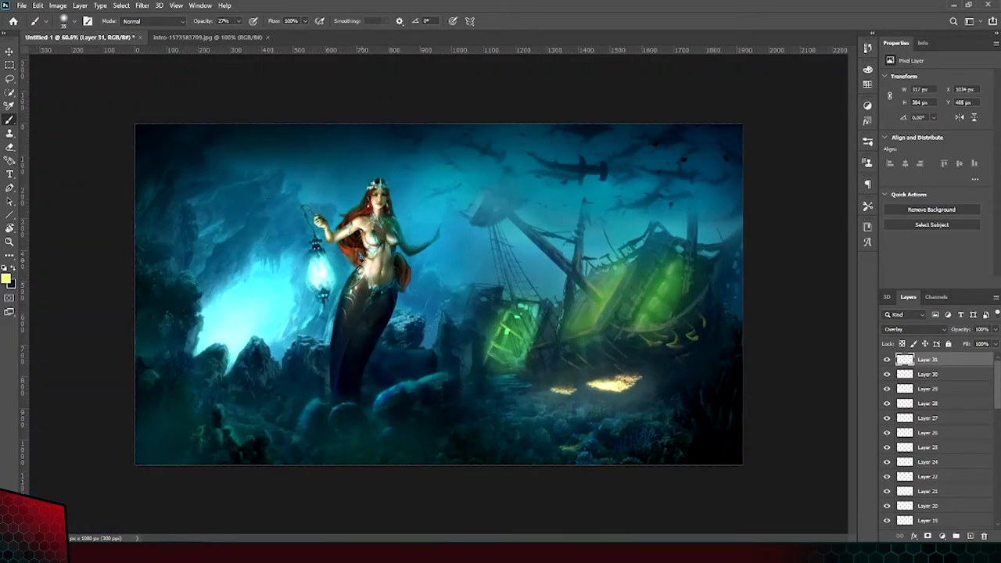
scroll(546, 181, "up", 5)
Paint a green glow arc under the upper hull, undoing a partial erase of it.
left_click_drag(494, 227, 328, 242)
left_click_drag(438, 250, 582, 114)
key("e")
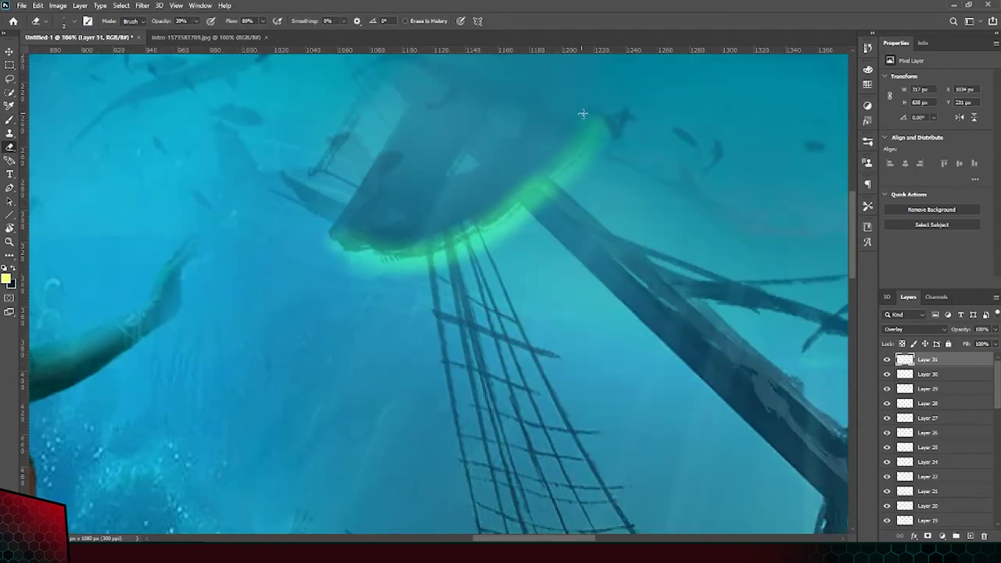
left_click_drag(539, 184, 500, 215)
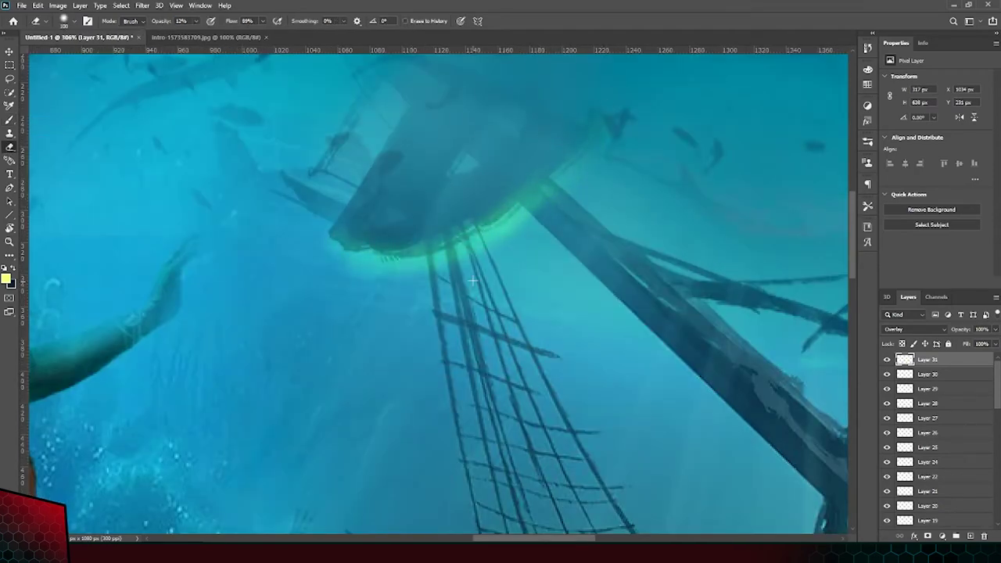
key("ctrl+z")
scroll(511, 179, "up", 1)
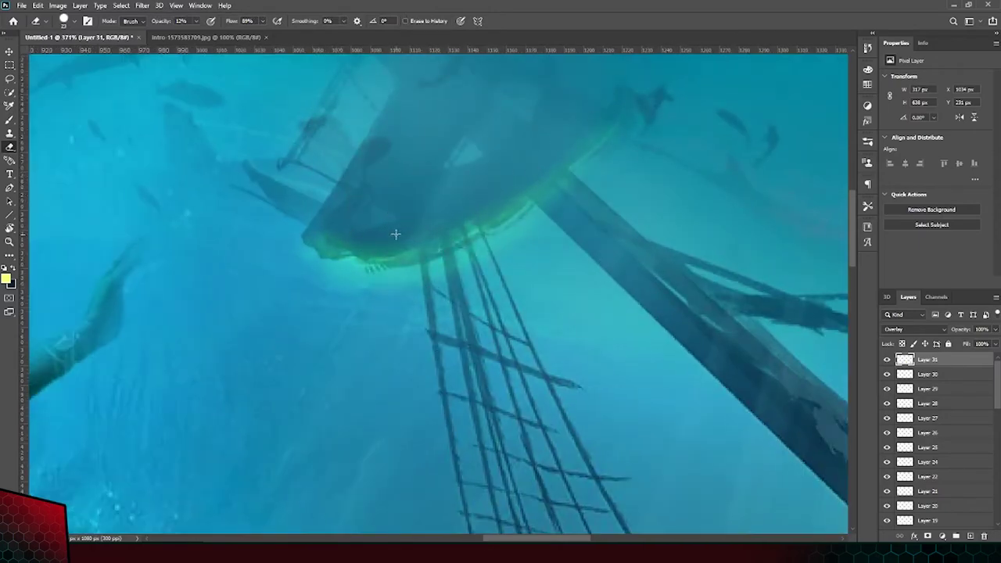
scroll(494, 198, "up", 1)
scroll(442, 225, "down", 3)
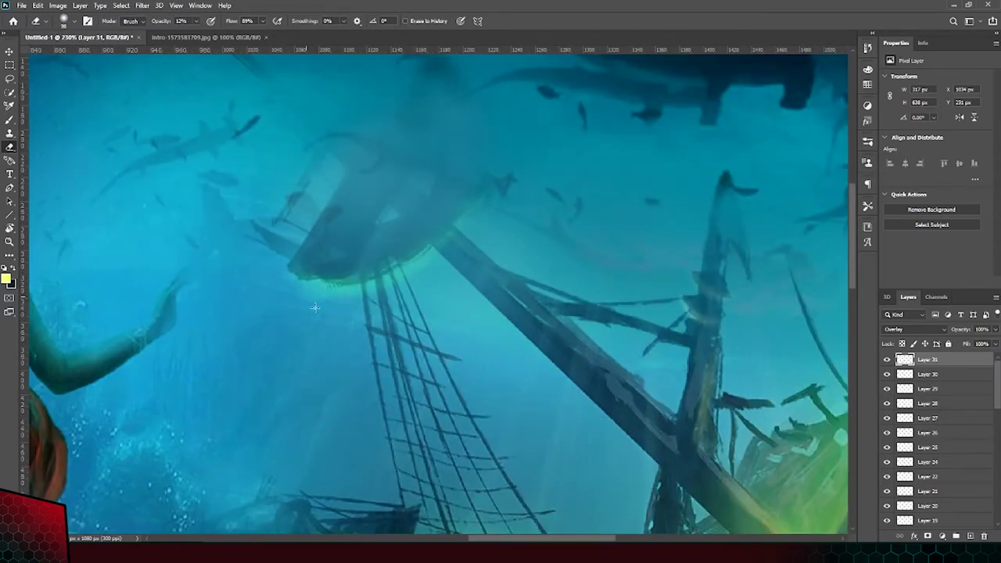
scroll(336, 268, "down", 5)
scroll(446, 206, "up", 5)
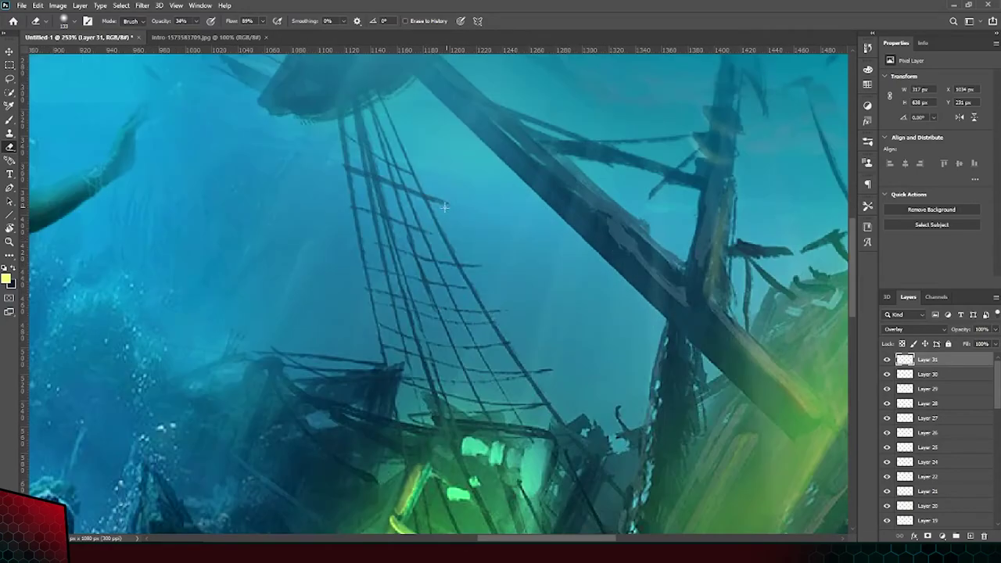
Refine the glow along the diagonal mast with brush and eraser, then add empty Layer 32.
key("b")
scroll(606, 273, "up", 3)
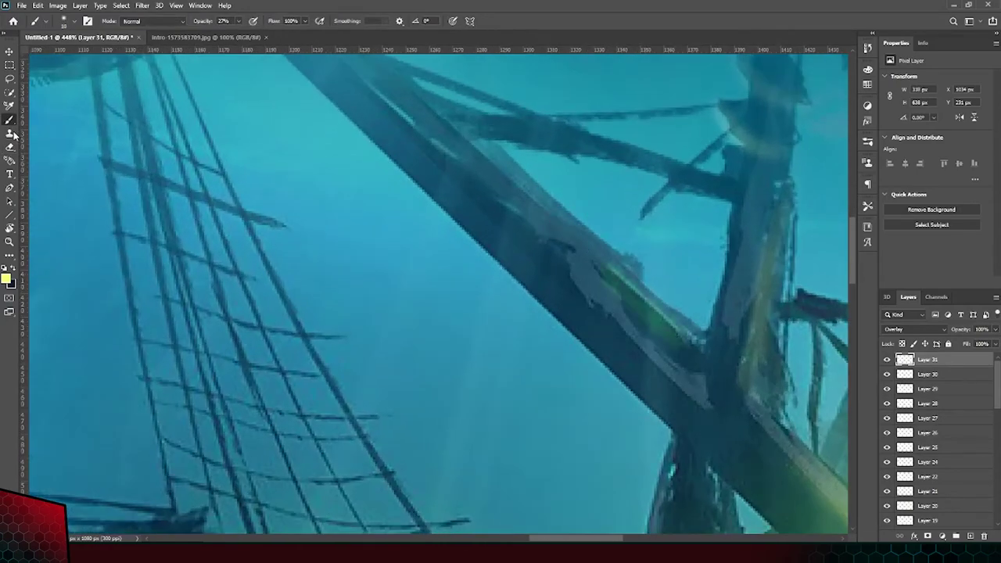
scroll(585, 264, "down", 3)
scroll(637, 287, "up", 3)
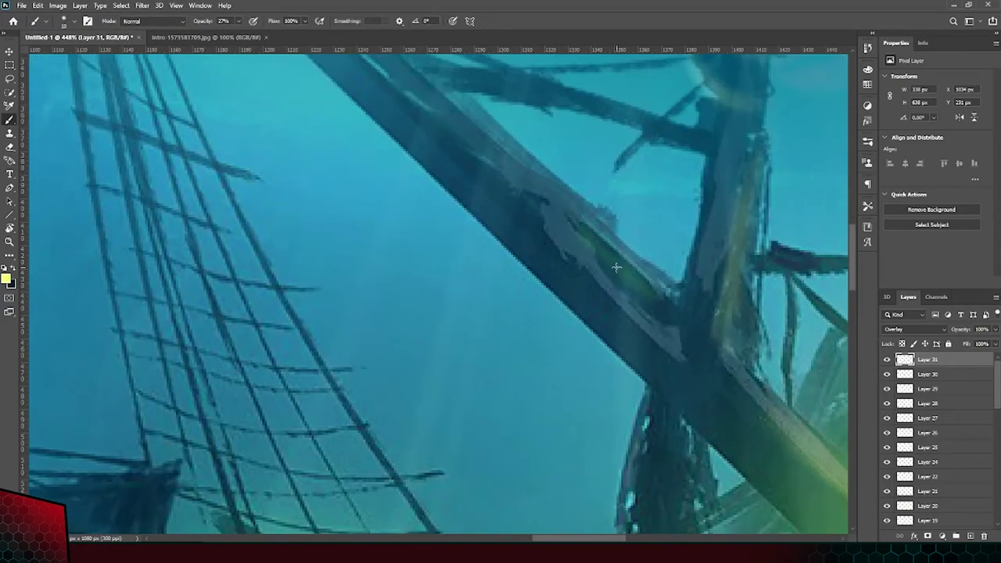
key("e")
scroll(622, 285, "down", 2)
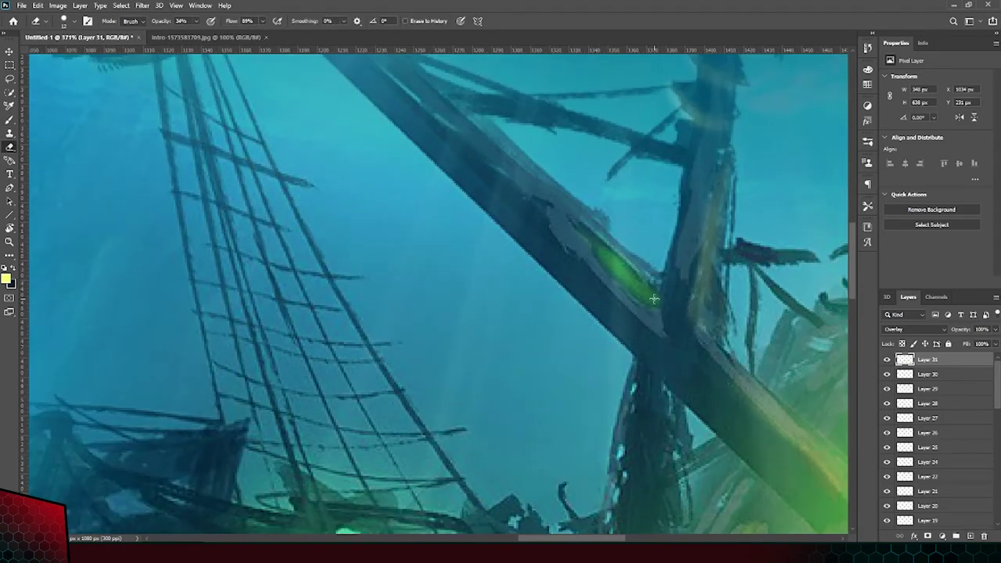
scroll(618, 298, "down", 2)
scroll(657, 328, "up", 5)
key("b")
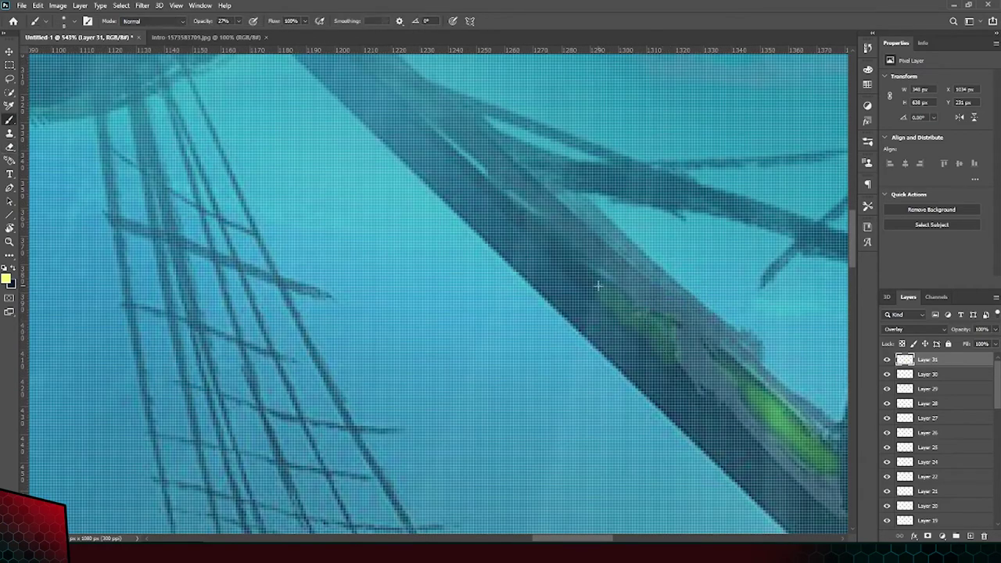
key("e")
scroll(626, 313, "down", 5)
scroll(668, 343, "down", 5)
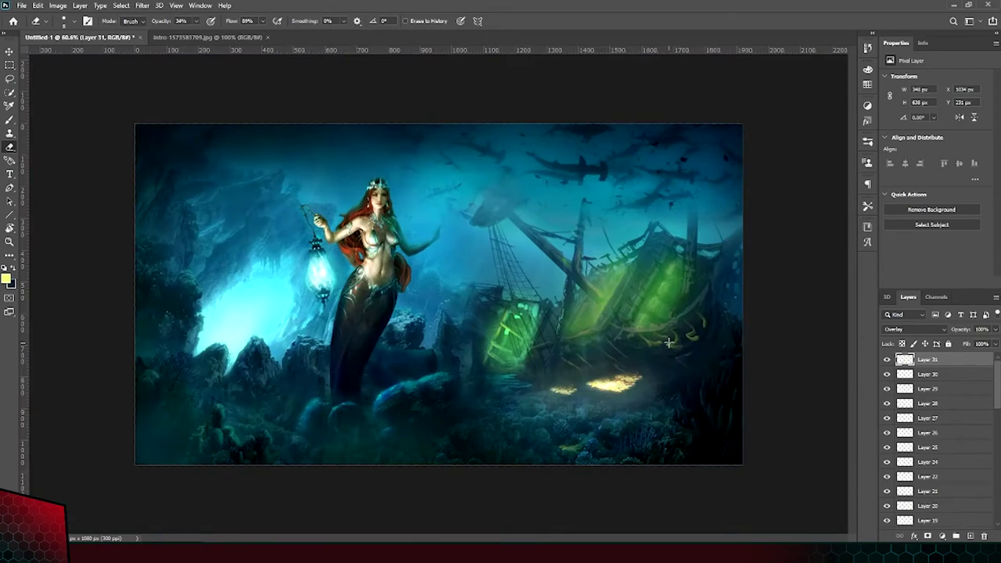
scroll(668, 343, "down", 1)
scroll(594, 344, "up", 5)
scroll(547, 351, "up", 3)
key("ctrl+shift+alt+n")
Brush stronger yellow-green glow onto the upper and lower-left ship hull on Layer 32.
key("b")
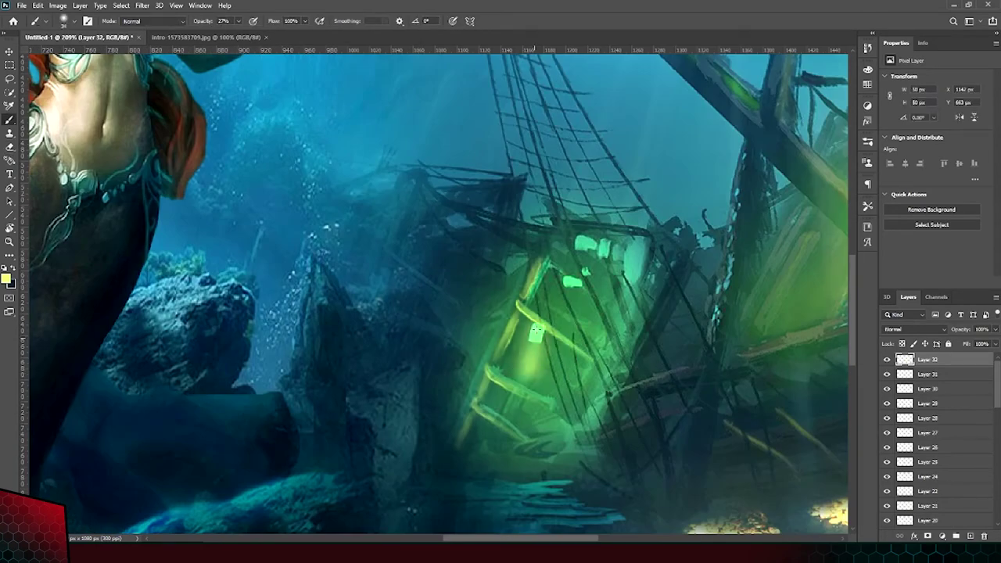
left_click_drag(533, 354, 567, 273)
mouse_move(516, 379)
left_mouse_down()
mouse_move(461, 461)
mouse_move(531, 344)
left_mouse_up()
key("e")
scroll(500, 313, "down", 3)
key("b")
scroll(501, 312, "up", 3)
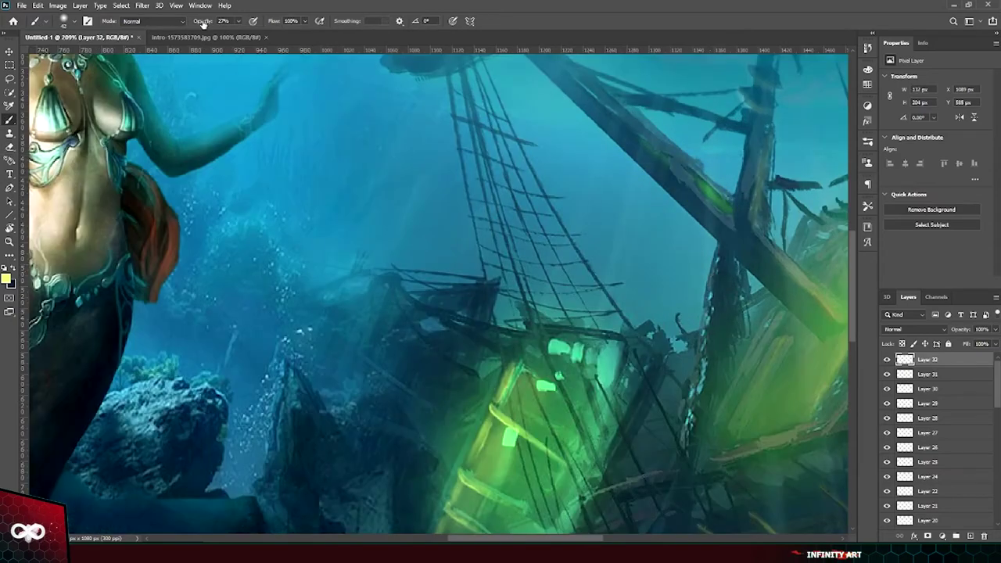
scroll(438, 297, "down", 4)
scroll(438, 297, "up", 3)
scroll(469, 293, "down", 3)
key("e")
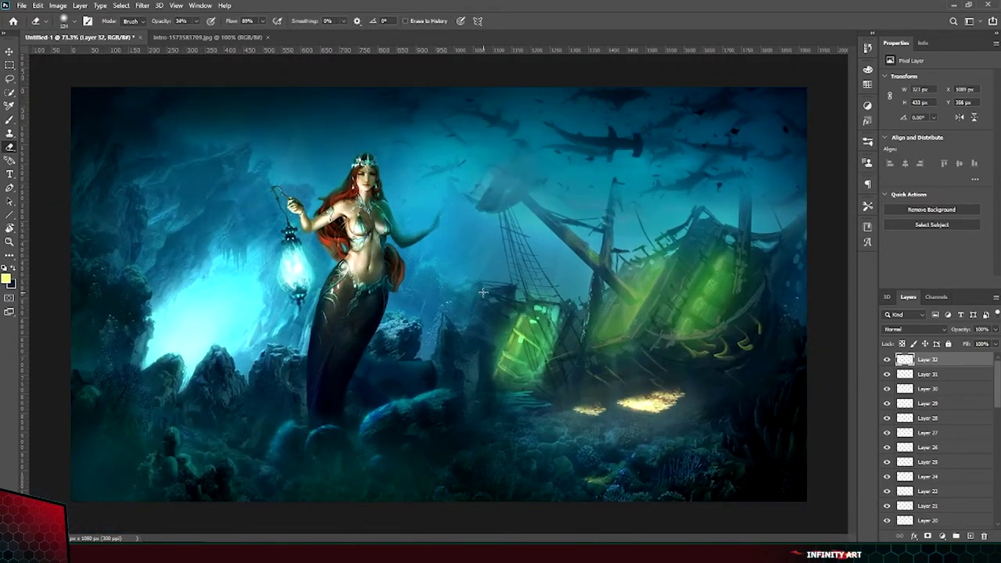
key("b")
On a new Layer 33, paint the first glowing green seaweed strands on the dark seabed.
key("ctrl+shift+alt+n")
scroll(547, 328, "up", 4)
scroll(559, 323, "up", 1)
left_click_drag(571, 362, 584, 400)
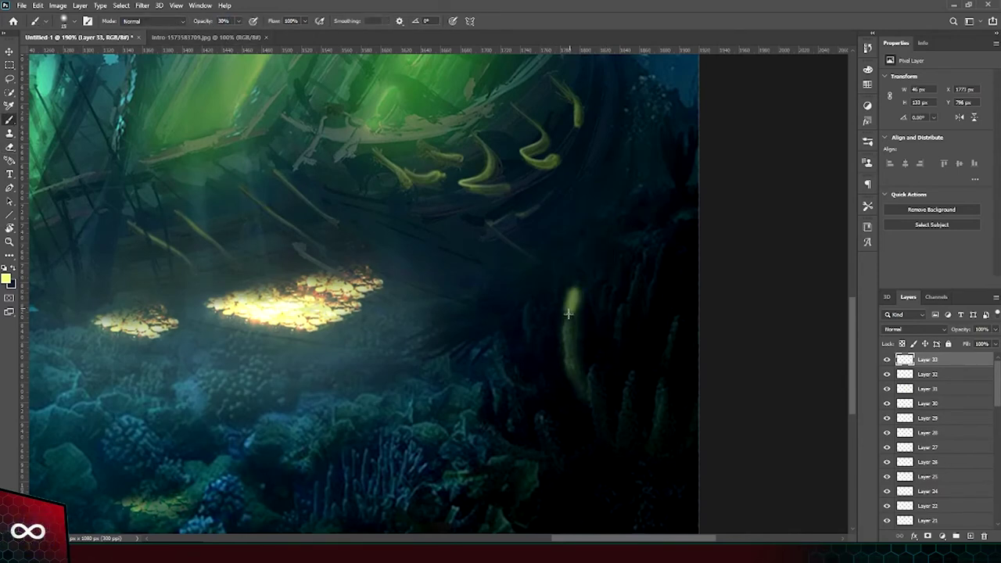
left_click_drag(568, 314, 580, 403)
key("e")
left_click(9, 118)
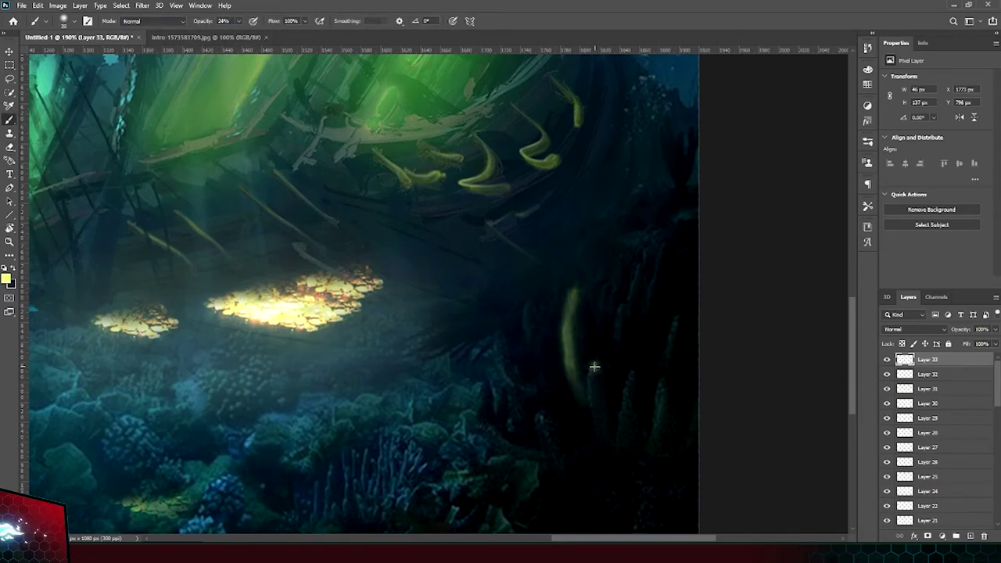
left_click_drag(594, 366, 614, 452)
key("e")
key("b")
Add more upright seaweed strands beside the treasure and trim the lowest one.
left_click_drag(632, 372, 617, 455)
key("e")
key("b")
key("e")
mouse_move(663, 378)
left_mouse_down()
mouse_move(648, 451)
mouse_move(661, 380)
left_mouse_up()
key("b")
left_click_drag(676, 314, 662, 363)
key("e")
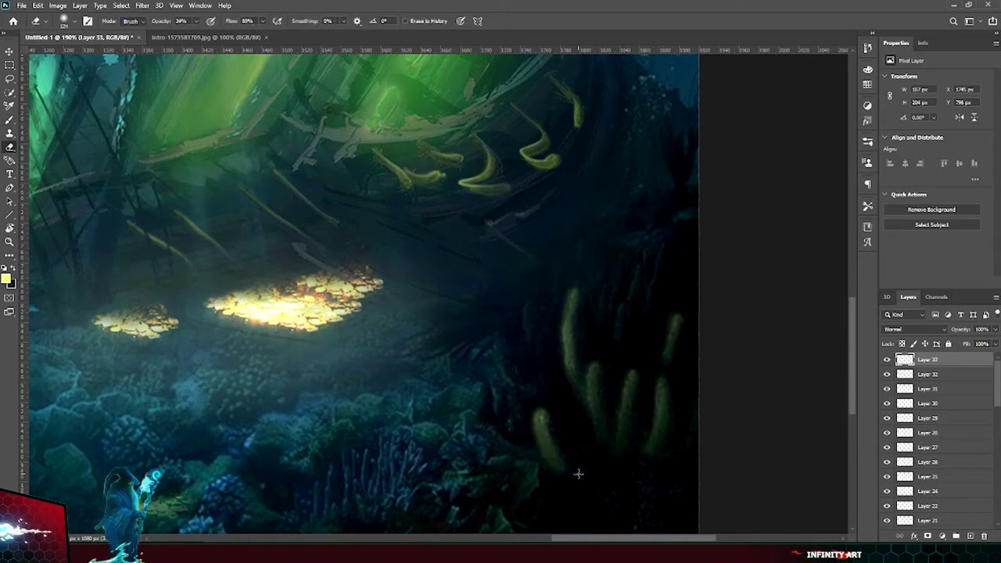
scroll(605, 501, "down", 4)
scroll(350, 468, "up", 5)
key("b")
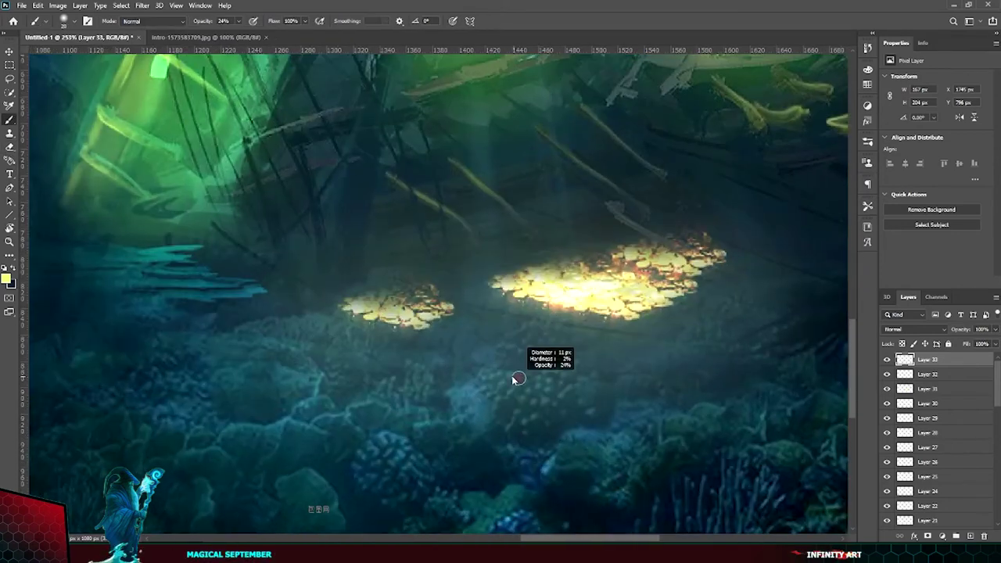
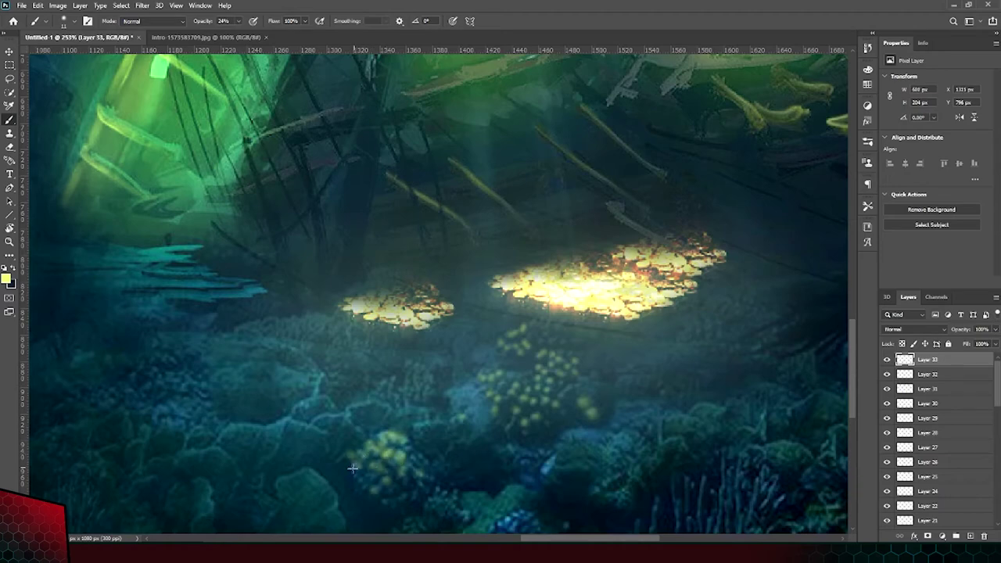
Zoom in on the blue coral below the gold and paint yellow-green glow strokes over it.
left_click_drag(423, 473, 509, 347)
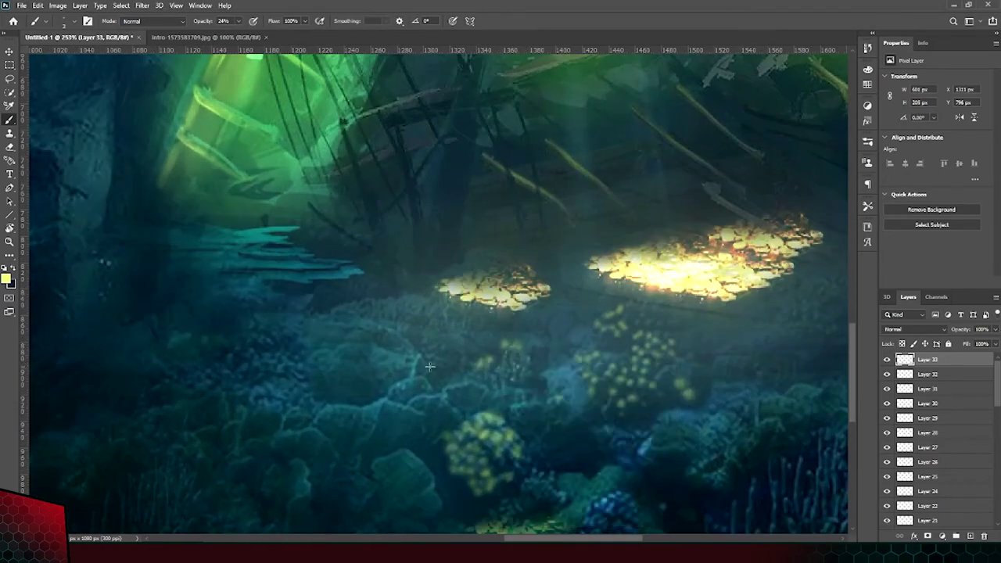
scroll(351, 399, "up", 2)
key("e")
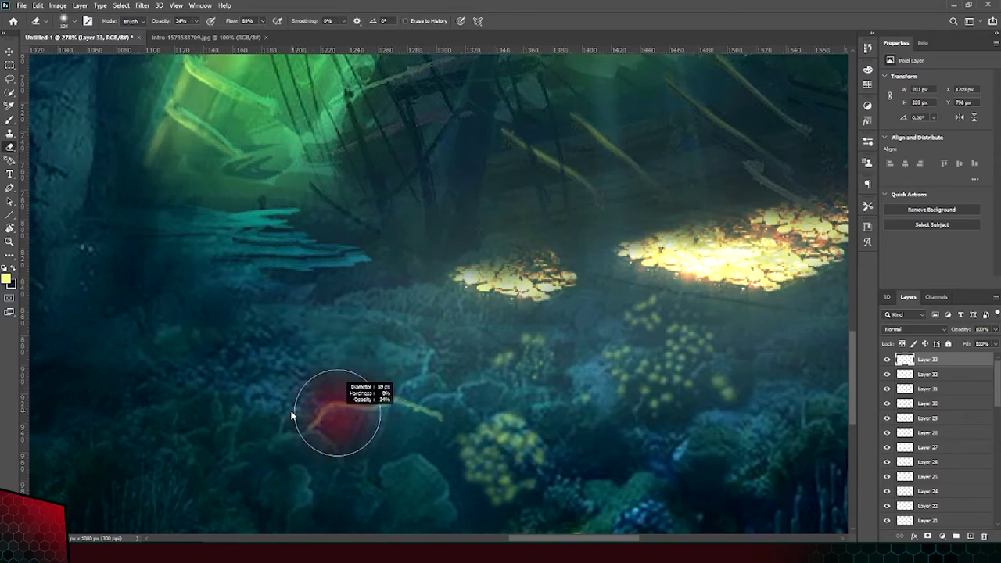
scroll(409, 419, "up", 3)
key("b")
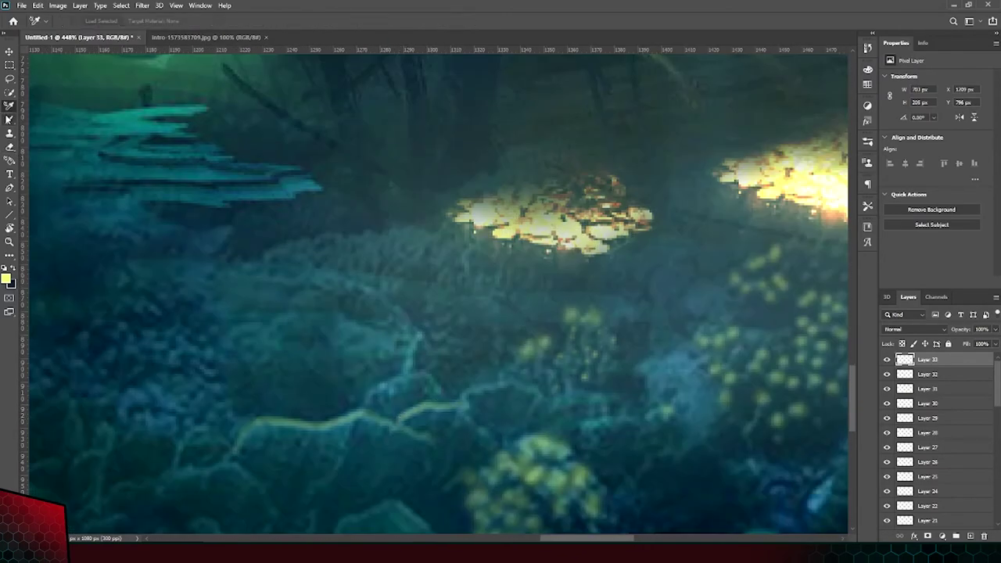
key("ctrl+0")
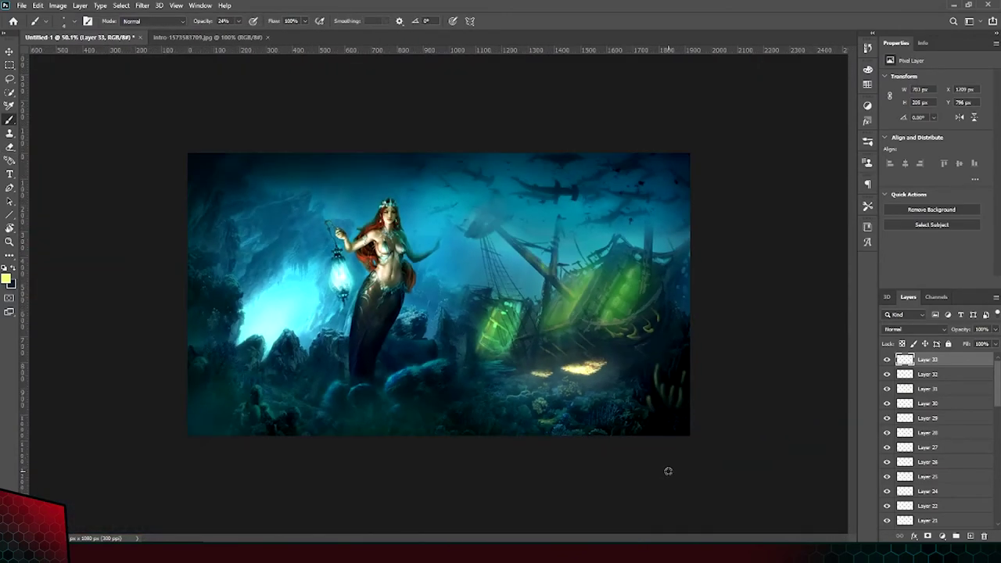
scroll(665, 469, "up", 5)
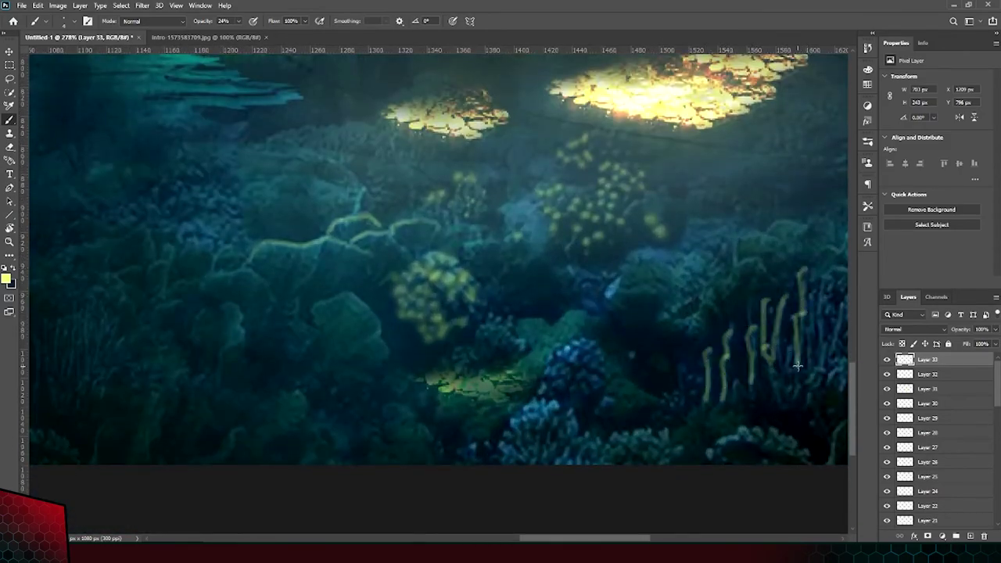
key("ctrl+0")
scroll(724, 419, "up", 5)
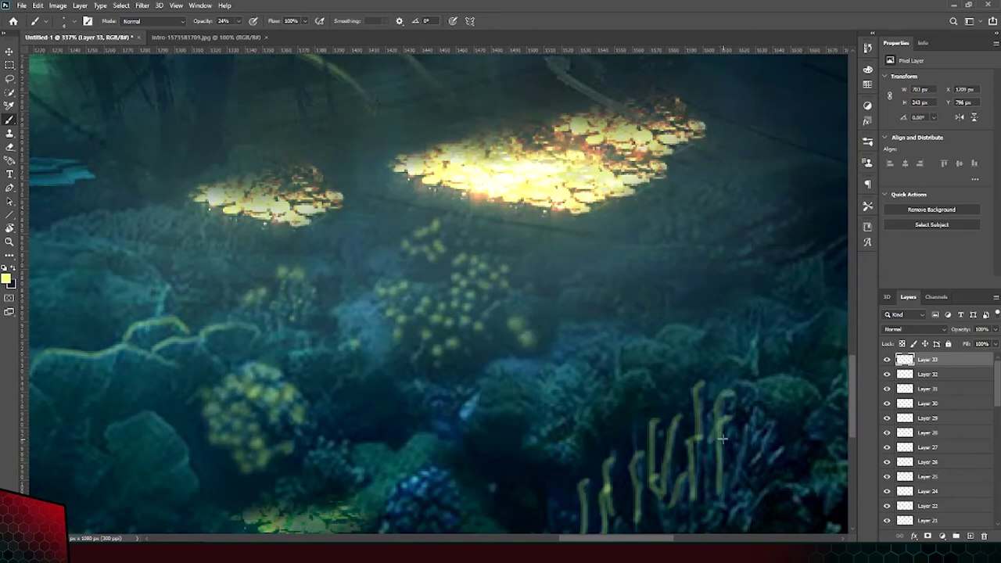
key("ctrl+0")
scroll(353, 447, "up", 4)
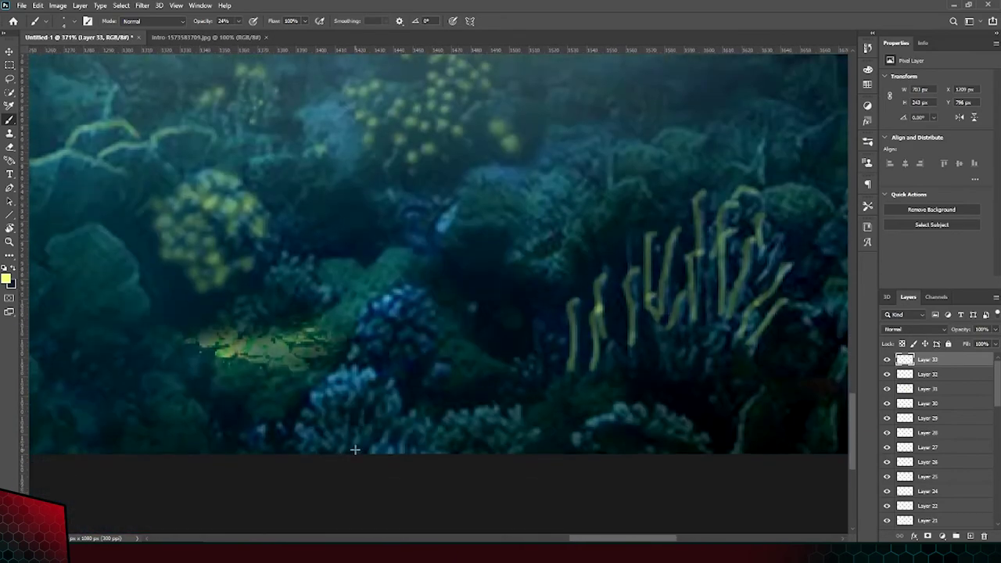
scroll(358, 369, "up", 1)
left_click_drag(342, 385, 344, 431)
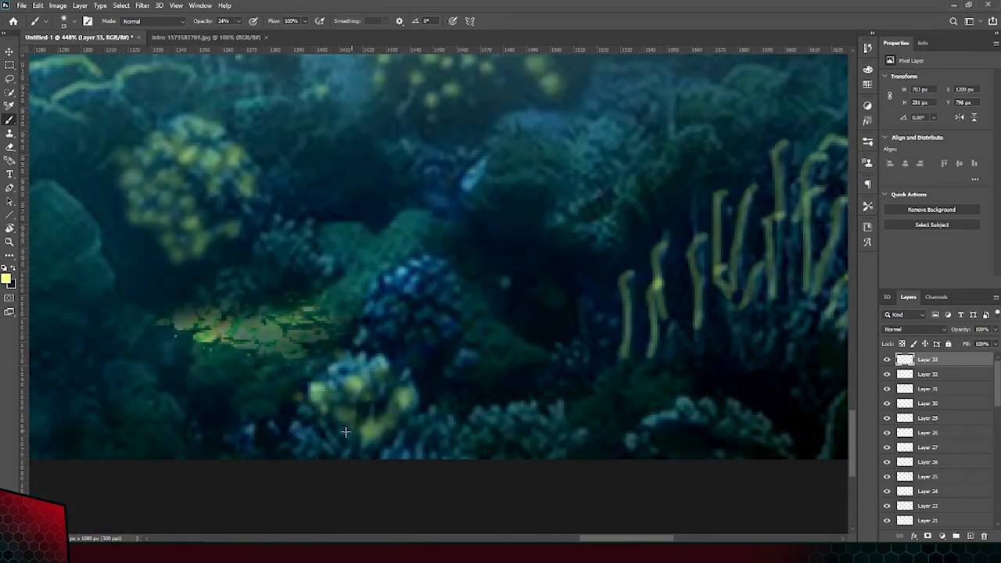
left_click_drag(424, 260, 388, 332)
With the whole image in view, paint a yellow-green glow stroke on the right-side fronds.
key("ctrl+0")
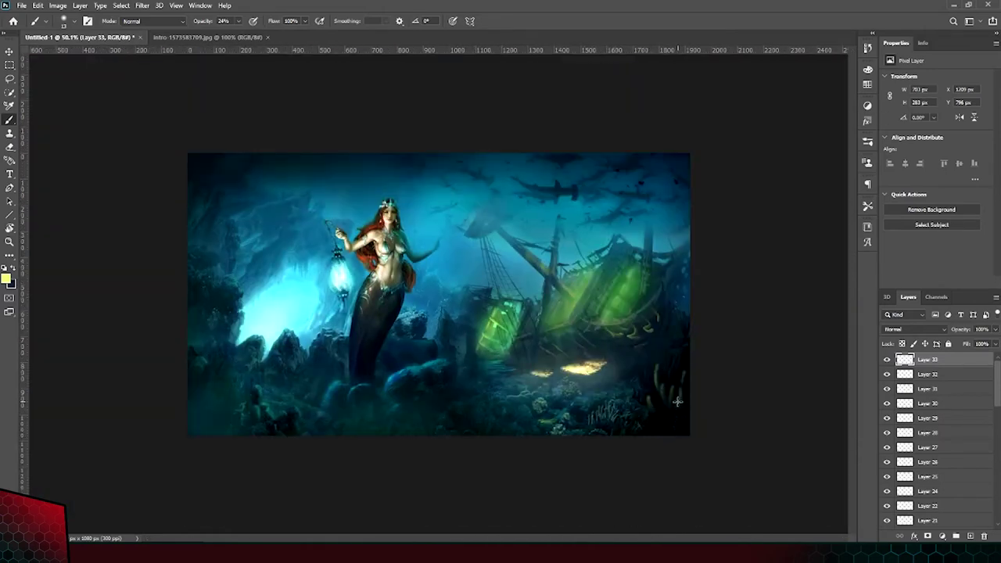
scroll(691, 403, "up", 2)
scroll(703, 407, "up", 2)
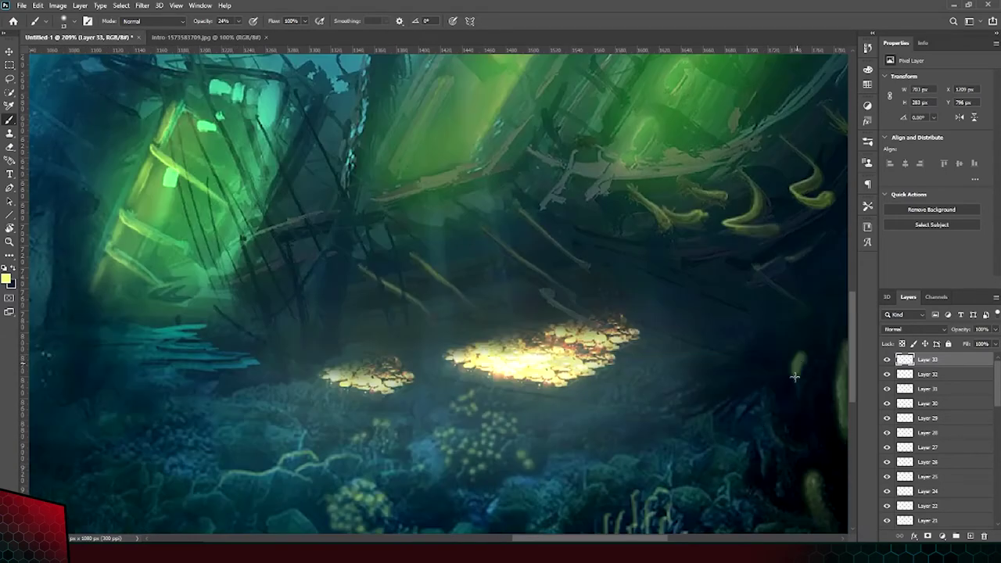
key("e")
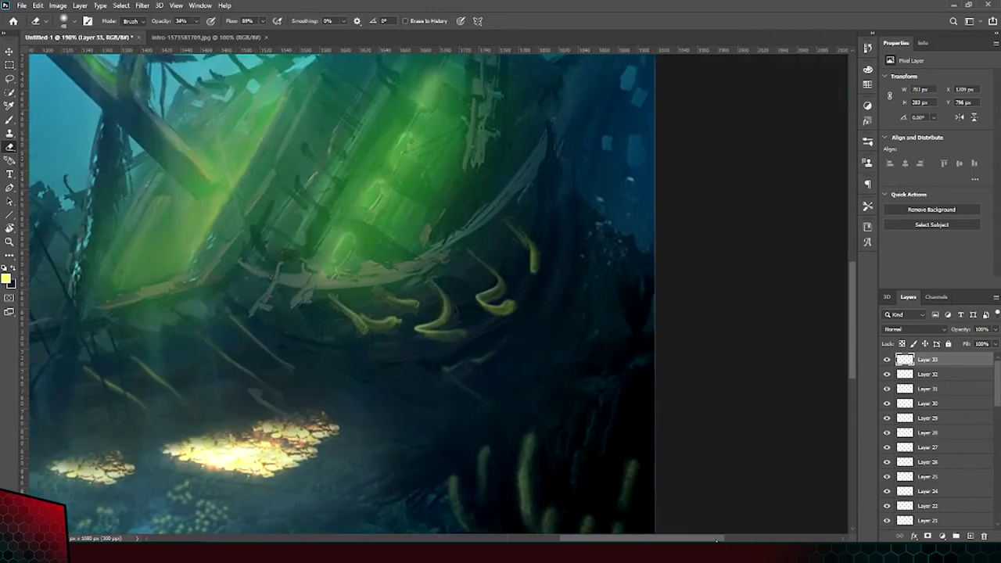
scroll(143, 252, "up", 1)
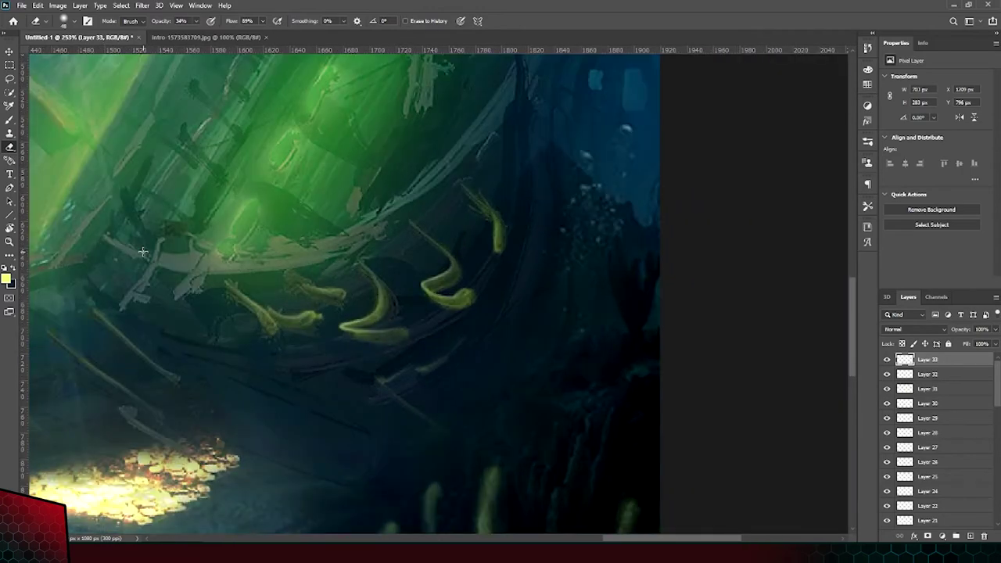
scroll(606, 238, "up", 1)
key("b")
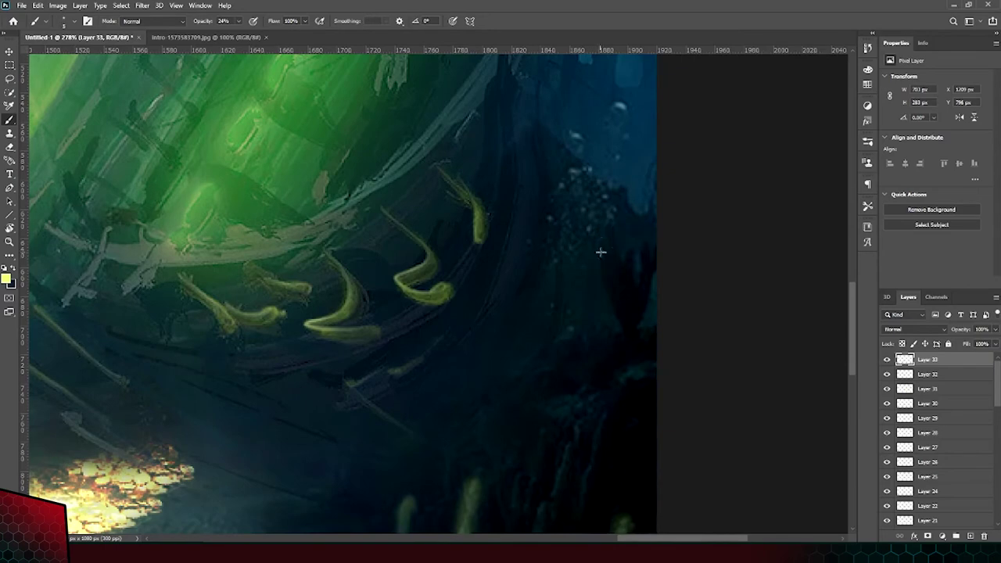
left_click_drag(611, 225, 636, 318)
Partly erase the strokes near the right edge and rework the glow along the right mast.
key("e")
scroll(625, 255, "down", 3)
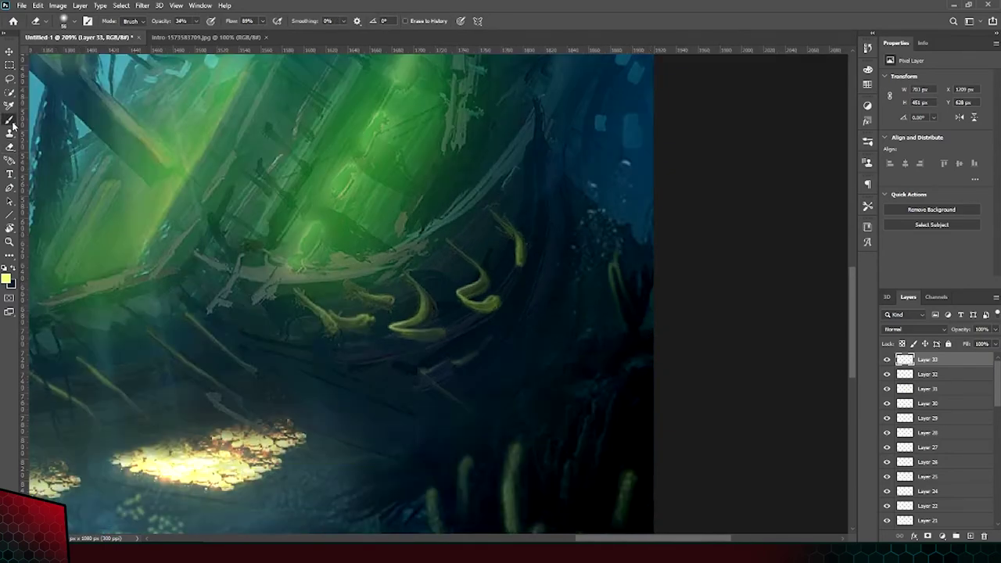
scroll(632, 212, "up", 3)
left_click_drag(605, 341, 635, 203)
scroll(622, 387, "down", 5)
scroll(623, 387, "up", 4)
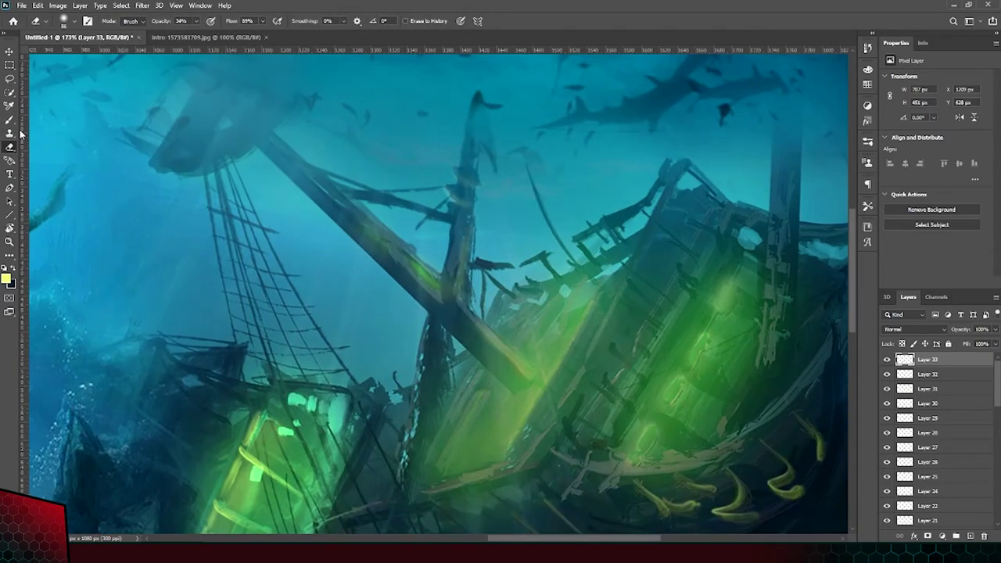
left_click_drag(778, 110, 772, 376)
scroll(779, 106, "down", 5)
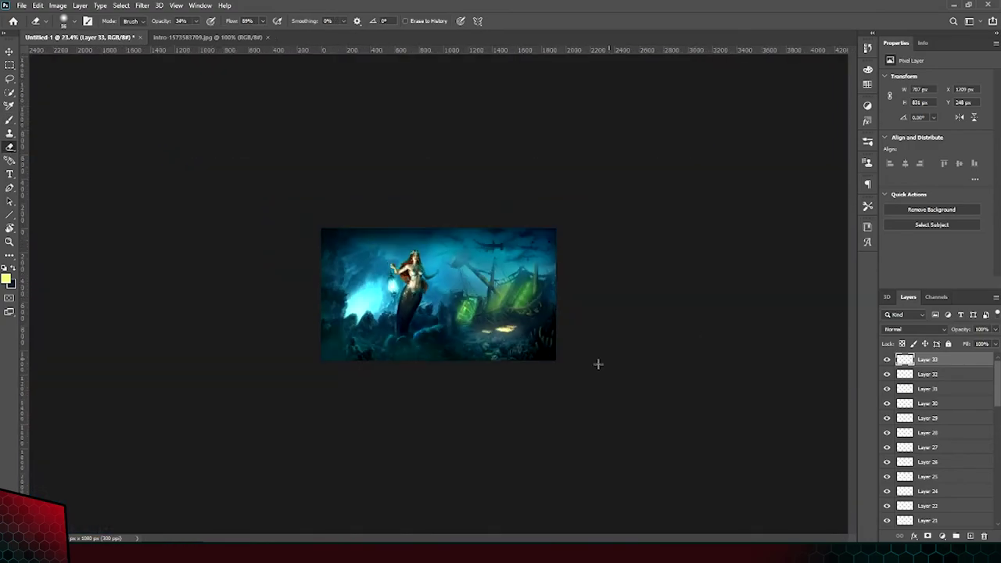
scroll(690, 335, "up", 4)
scroll(464, 373, "up", 2)
Back on Layer 33, paint a yellow-green glow over the rocks.
key("v")
left_click(464, 373, "ctrl")
key("e")
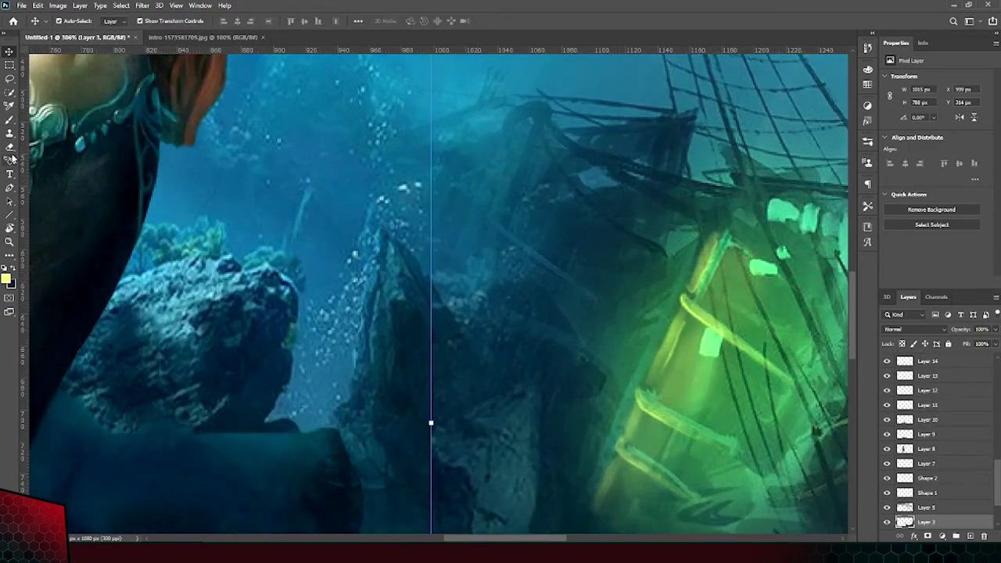
scroll(476, 415, "down", 2)
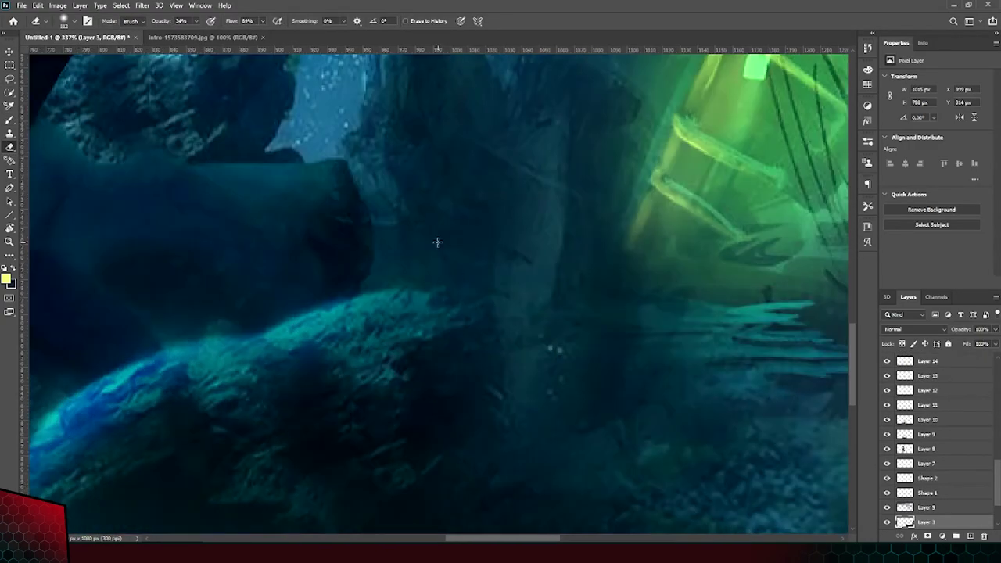
scroll(438, 240, "down", 2)
scroll(543, 487, "down", 2)
left_click(927, 358)
scroll(469, 329, "up", 5)
key("b")
mouse_move(407, 137)
left_mouse_down()
mouse_move(539, 336)
mouse_move(566, 512)
mouse_move(530, 339)
mouse_move(539, 336)
mouse_move(566, 469)
left_mouse_up()
Erase most of the rock glow and soften the glow along the ship's bow edge.
key("e")
scroll(534, 379, "down", 2)
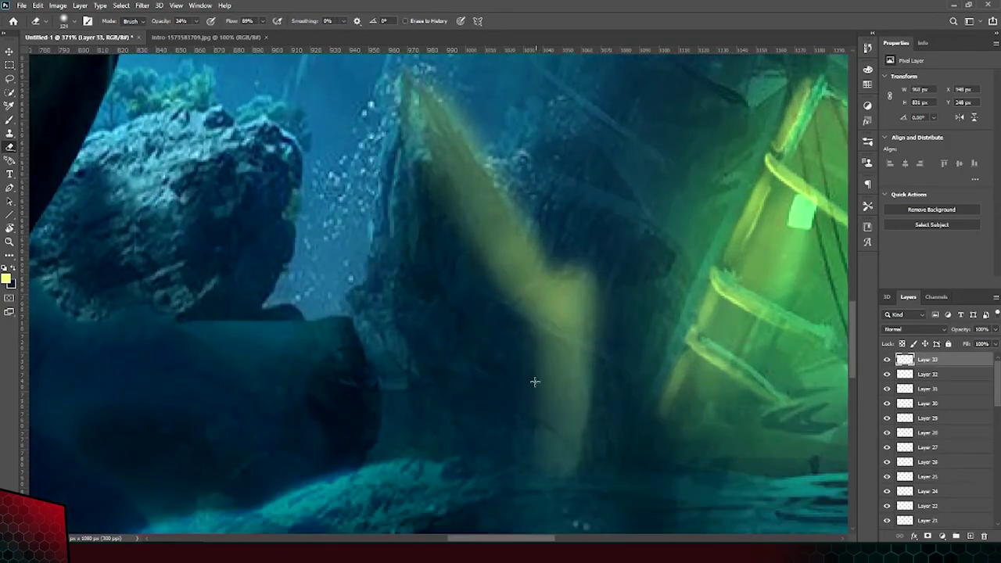
left_click_drag(485, 211, 547, 390)
scroll(469, 369, "down", 2)
scroll(527, 378, "up", 3)
mouse_move(359, 172)
left_mouse_down()
mouse_move(469, 305)
mouse_move(440, 247)
left_mouse_up()
scroll(501, 360, "down", 5)
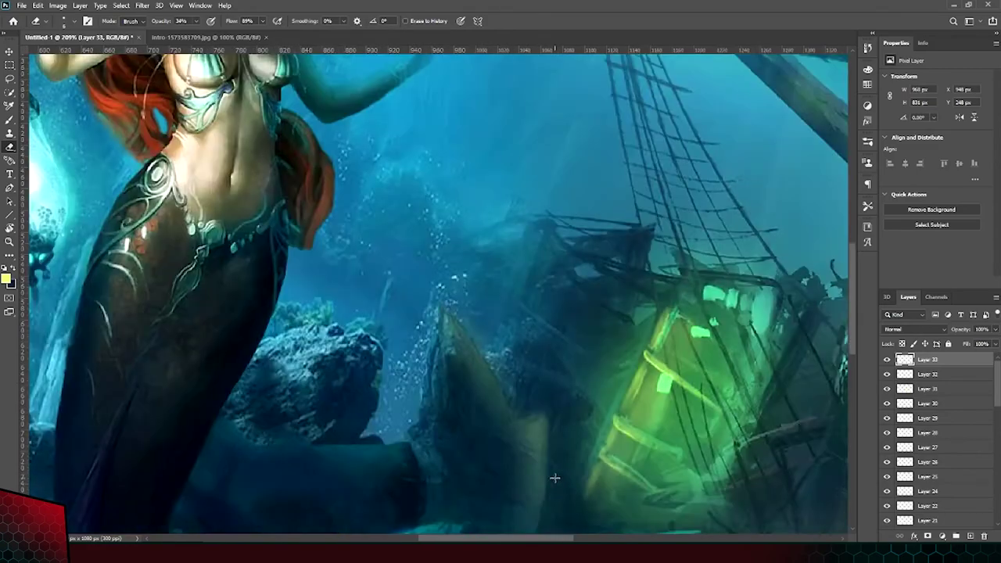
scroll(492, 399, "up", 4)
scroll(507, 313, "down", 4)
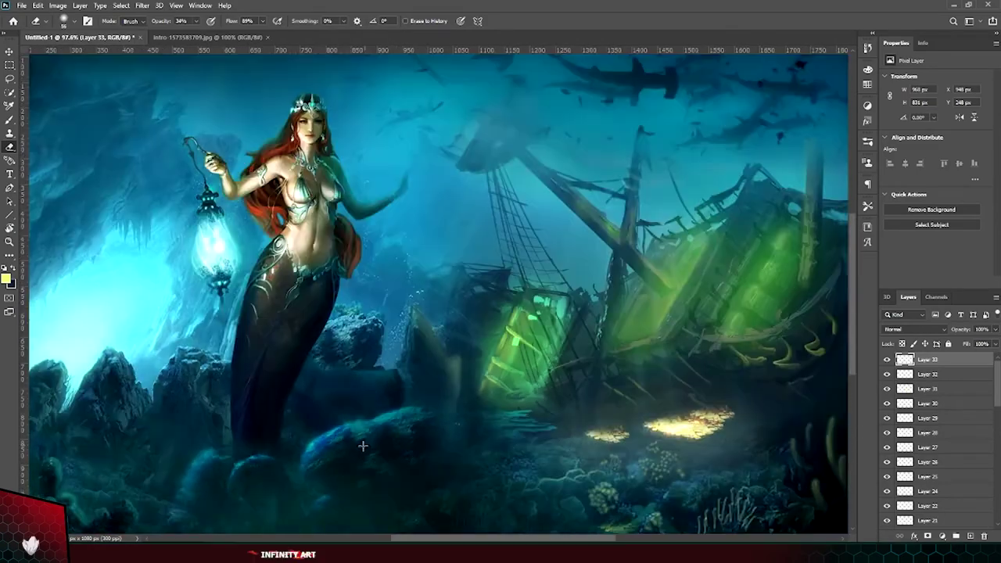
scroll(362, 391, "up", 4)
Paint a yellow stroke on the rock, then erase the leftover yellow.
key("b")
scroll(428, 322, "up", 1)
mouse_move(339, 290)
left_mouse_down()
mouse_move(541, 427)
mouse_move(278, 251)
mouse_move(473, 332)
left_mouse_up()
key("e")
left_click_drag(540, 426, 469, 358)
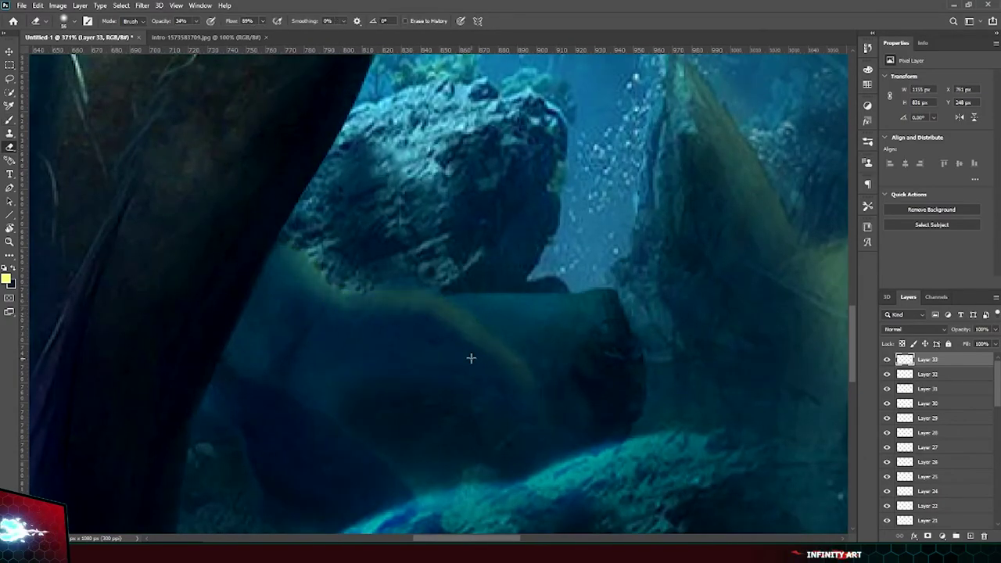
scroll(469, 357, "down", 4)
scroll(417, 418, "up", 3)
Paint a yellow rim along the dark shape's right edge, then erase it back.
key("b")
left_click_drag(422, 86, 293, 395)
key("ctrl+z")
mouse_move(419, 117)
left_mouse_down()
mouse_move(328, 291)
mouse_move(290, 469)
mouse_move(282, 362)
left_mouse_up()
key("e")
left_click_drag(403, 110, 309, 322)
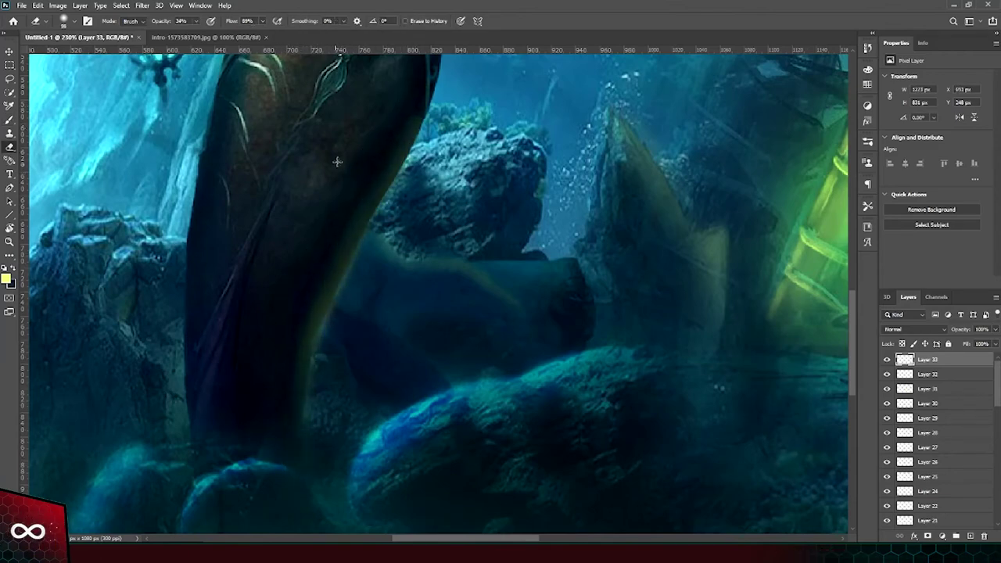
scroll(297, 316, "down", 4)
scroll(320, 319, "up", 3)
scroll(323, 320, "up", 1)
key("b")
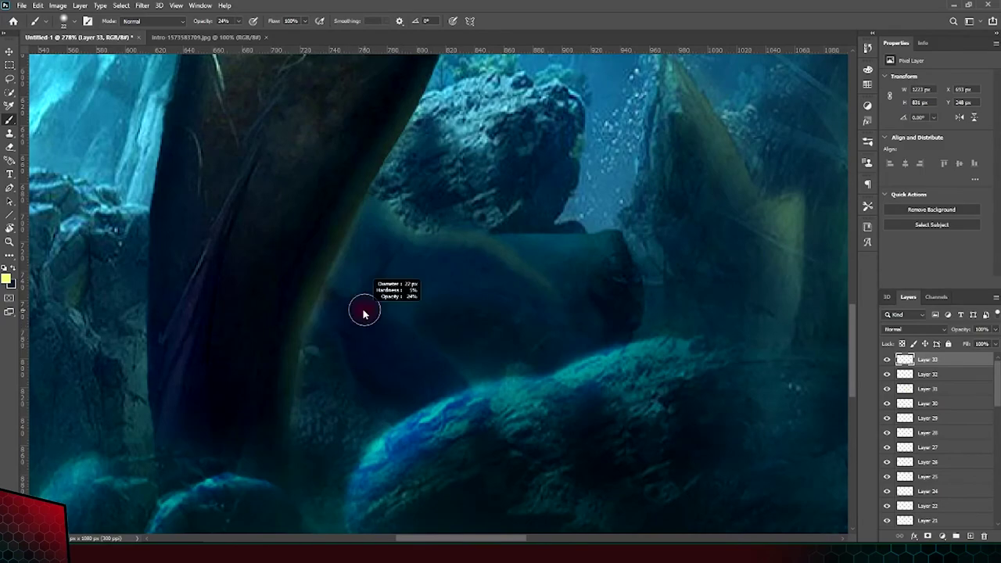
Fade the yellow stroke on the rocks and add a new empty Layer 34.
key("e")
left_click_drag(352, 307, 434, 377)
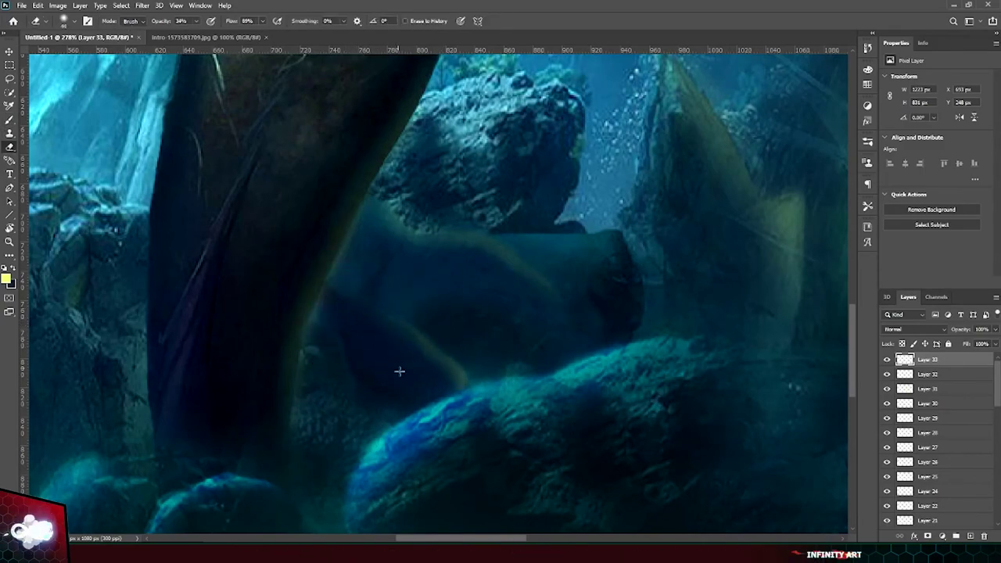
scroll(373, 319, "down", 5)
scroll(560, 386, "up", 2)
scroll(559, 386, "up", 3)
scroll(568, 247, "up", 2)
key("b")
scroll(512, 253, "up", 1)
key("ctrl+shift+alt+n")
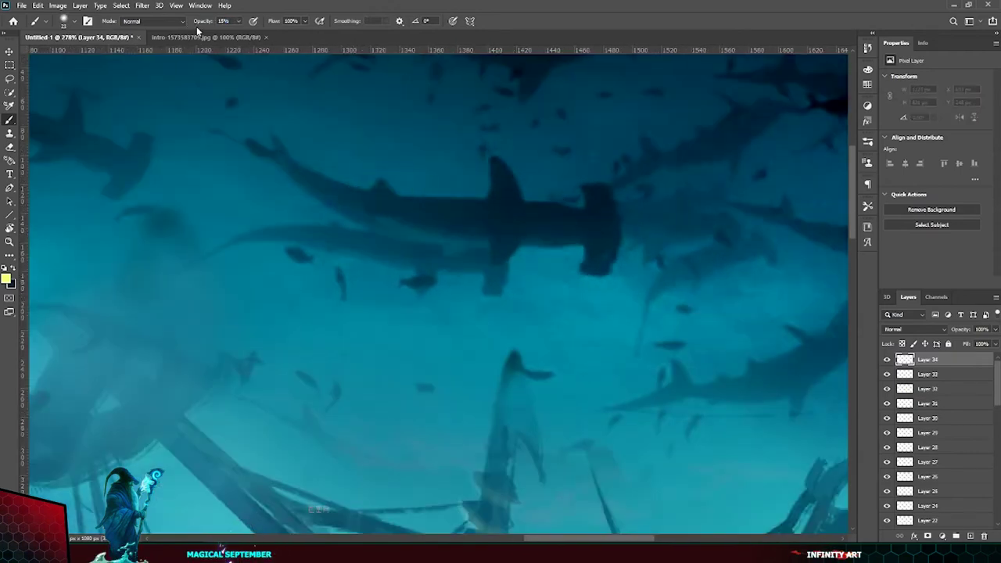
Add a faint yellow rim light on the hammerhead shark and a green light ray over the shipwreck.
mouse_move(297, 172)
left_mouse_down()
mouse_move(500, 257)
mouse_move(552, 238)
left_mouse_up()
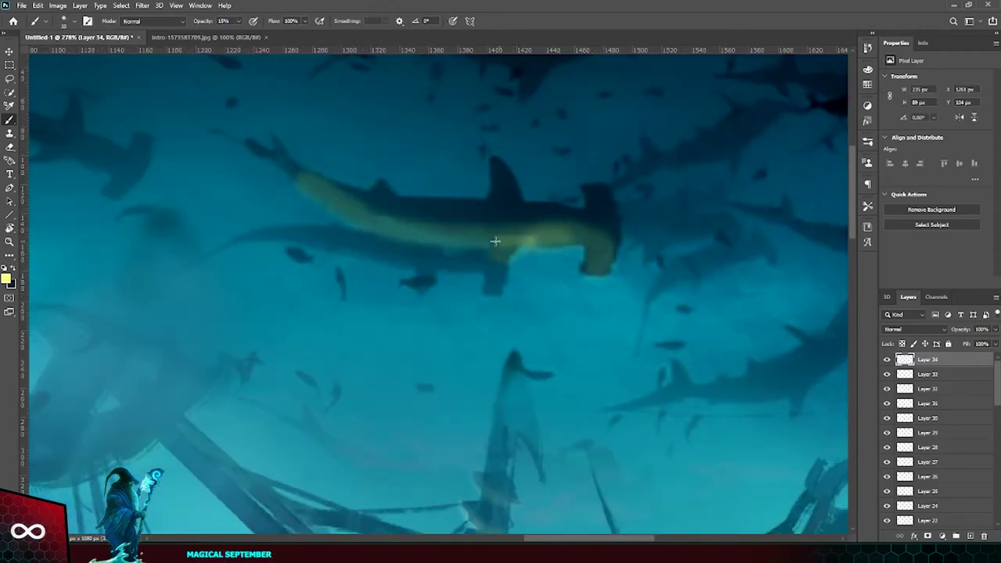
key("e")
left_click_drag(281, 178, 554, 212)
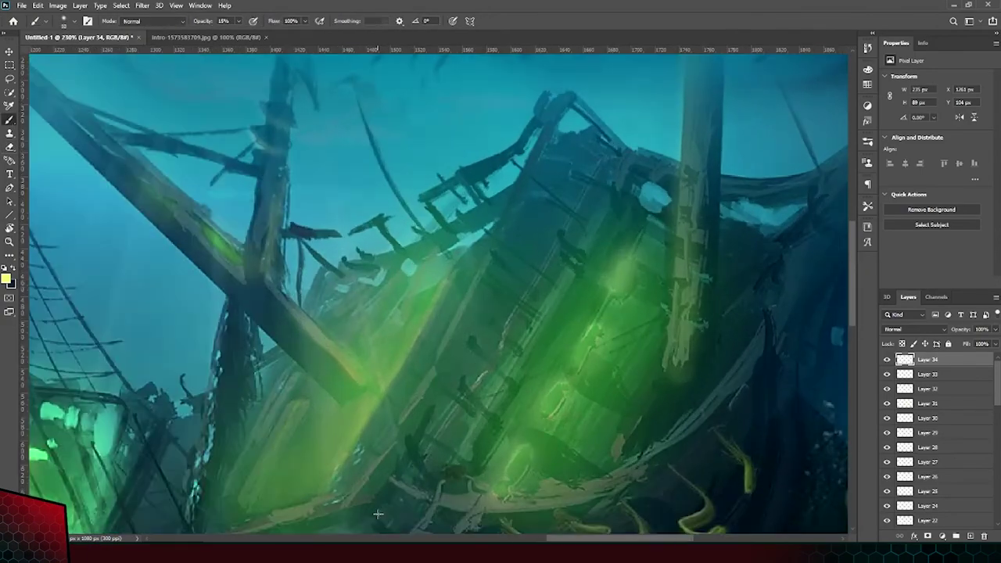
mouse_move(622, 93)
left_mouse_down()
mouse_move(500, 304)
mouse_move(521, 182)
mouse_move(622, 86)
mouse_move(566, 186)
left_mouse_up()
key("e")
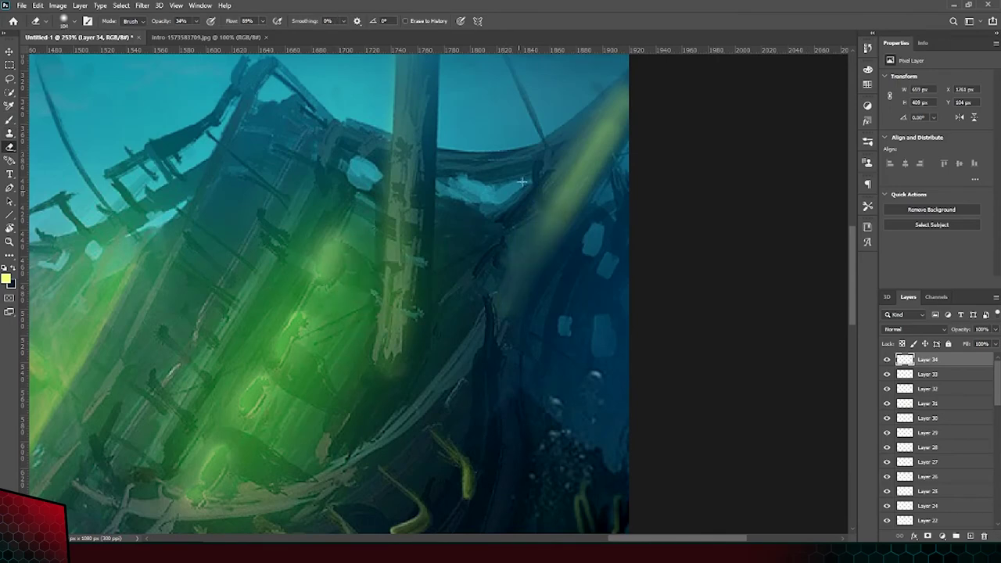
key("b")
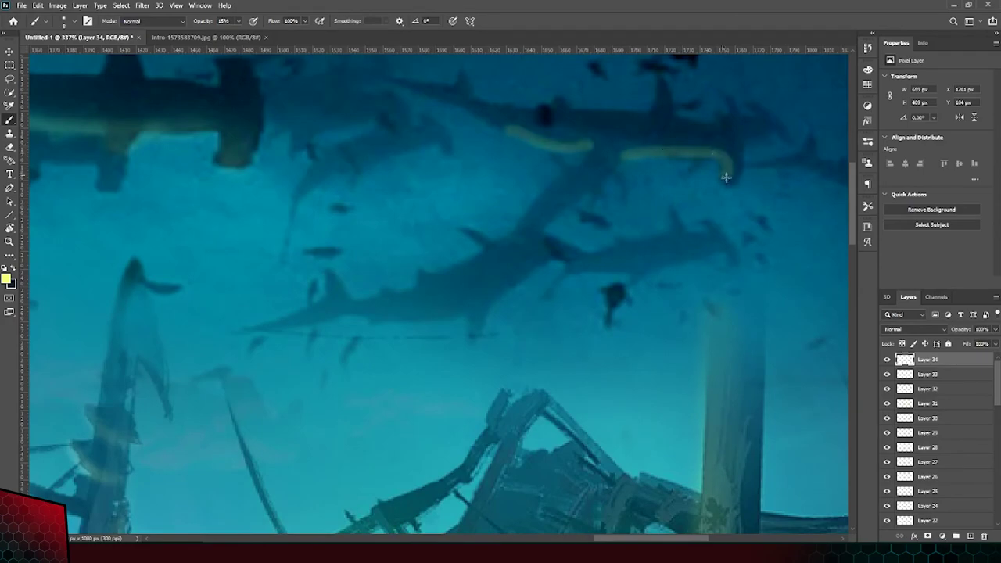
key("e")
left_click_drag(725, 178, 728, 196)
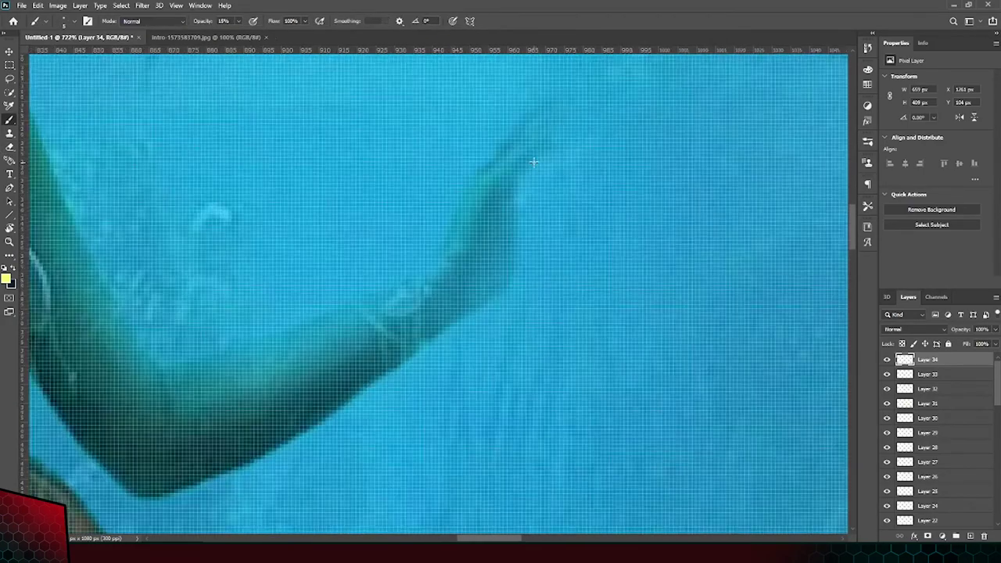
Paint a faint yellow highlight on the mermaid's hand, erasing most of it on the arm.
scroll(533, 162, "down", 1)
left_click_drag(547, 138, 516, 183)
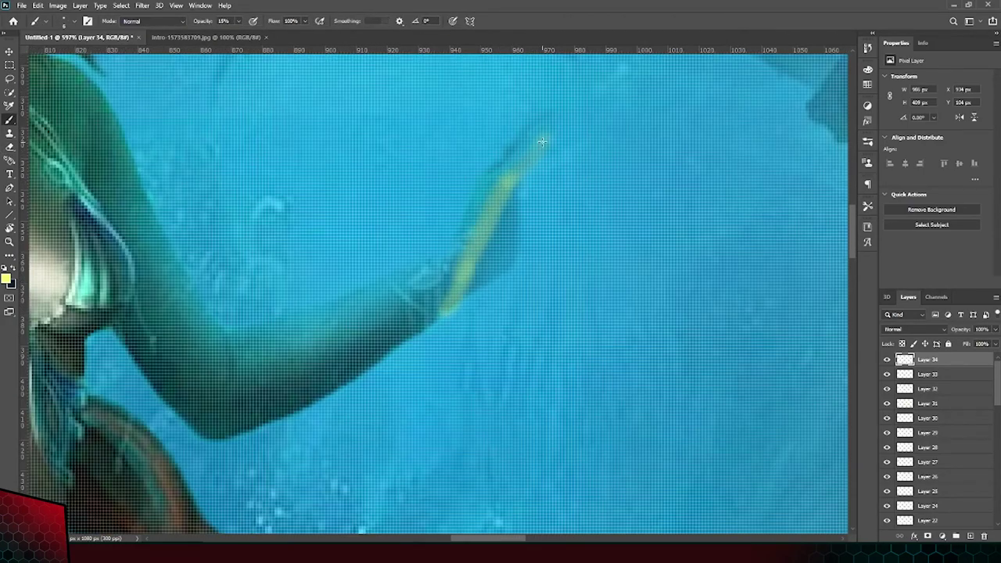
left_click_drag(521, 202, 519, 260)
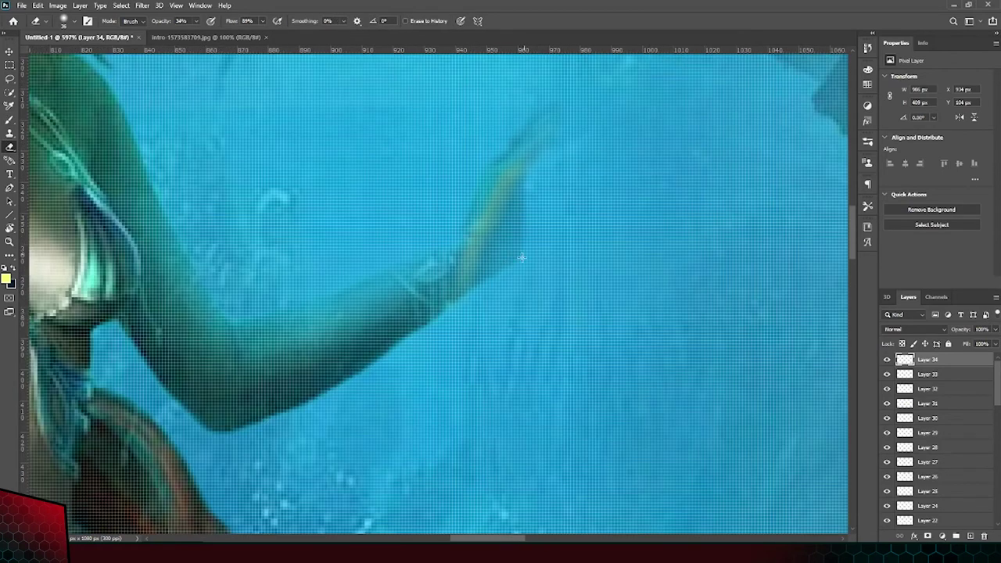
scroll(463, 202, "down", 5)
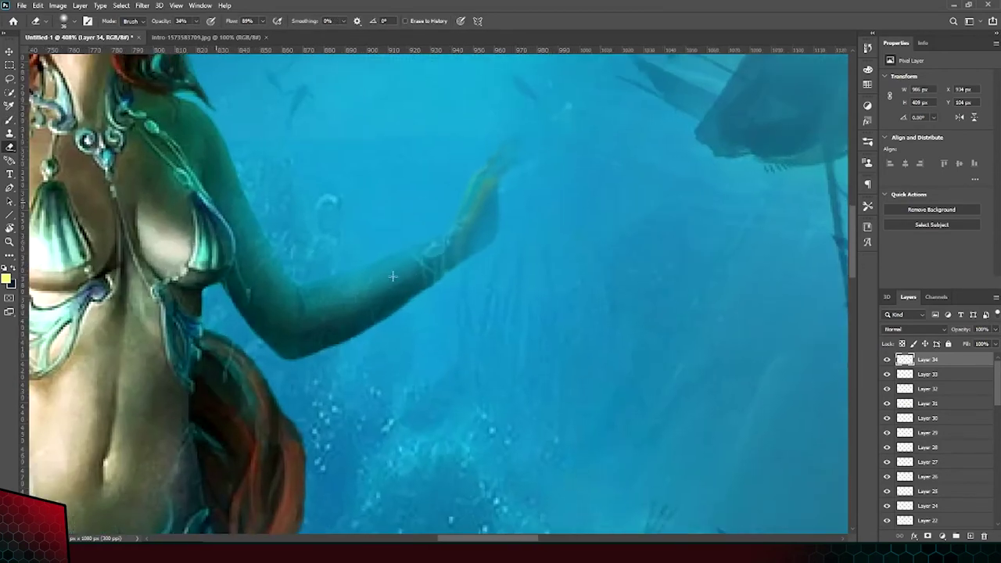
key("b")
scroll(489, 194, "up", 6)
Brush a faint yellow highlight along the mermaid's outstretched arm.
scroll(457, 202, "down", 5)
key("b")
left_click_drag(265, 328, 250, 243)
scroll(247, 234, "up", 5)
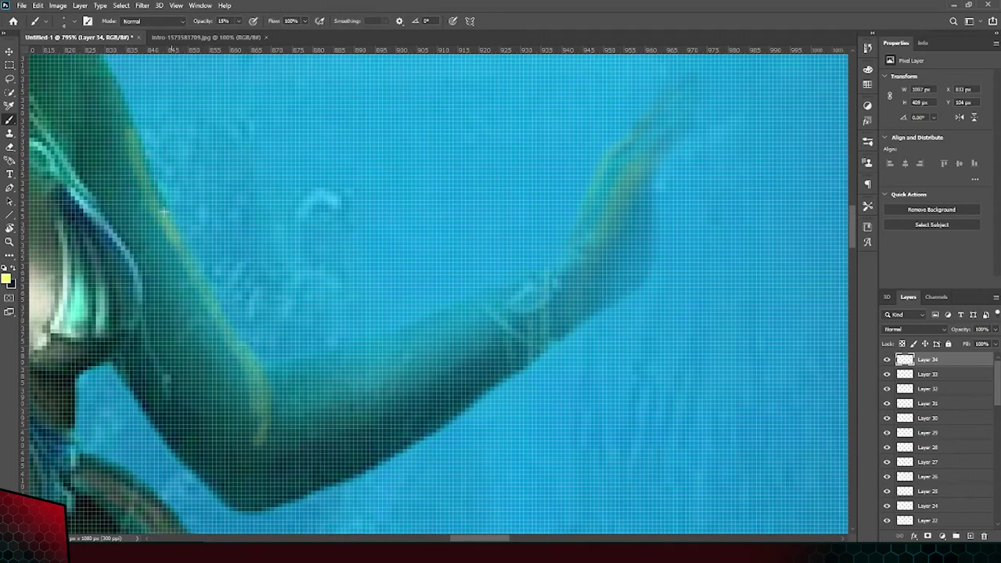
scroll(133, 212, "down", 5)
scroll(187, 297, "down", 3)
scroll(235, 381, "down", 2)
scroll(491, 328, "up", 1)
scroll(930, 438, "down", 10)
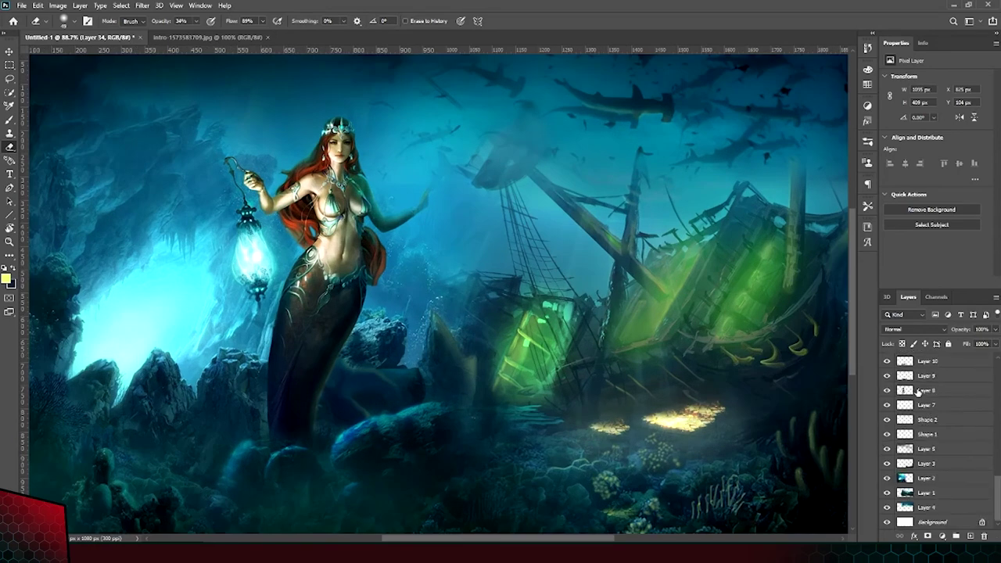
Bring up the Oil Paint filter settings for Layer 8.
left_click(926, 390)
left_click(141, 6)
left_click(143, 7)
left_click(168, 108)
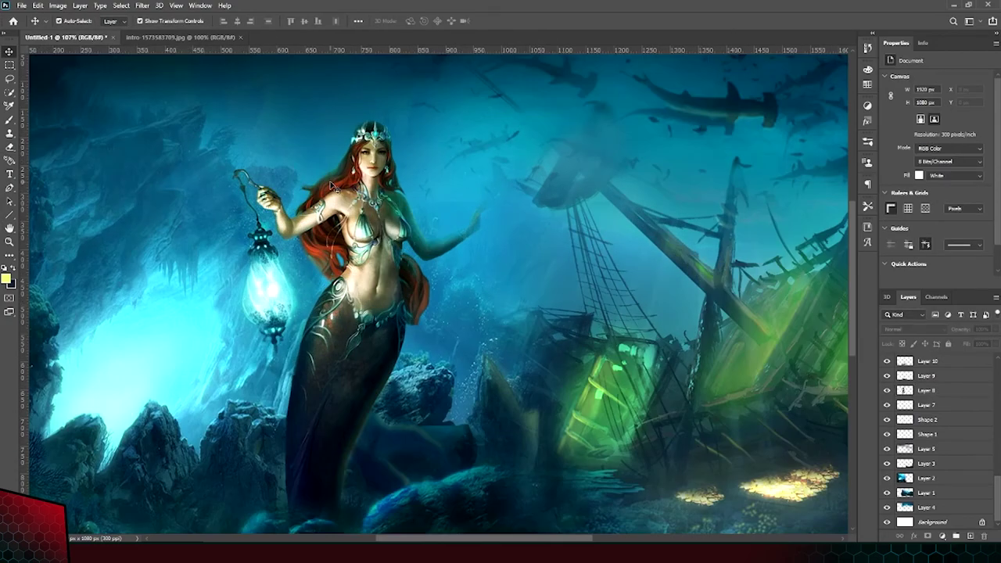
Pan over the shipwreck, zoom out to the whole image, and reselect Layer 34.
scroll(618, 235, "down", 3)
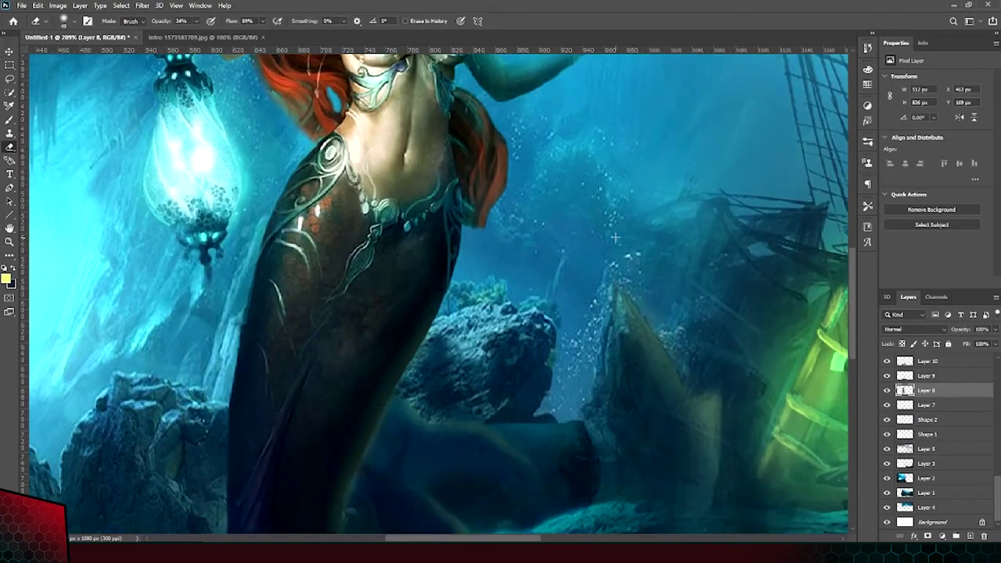
scroll(618, 233, "down", 3)
scroll(619, 236, "down", 2)
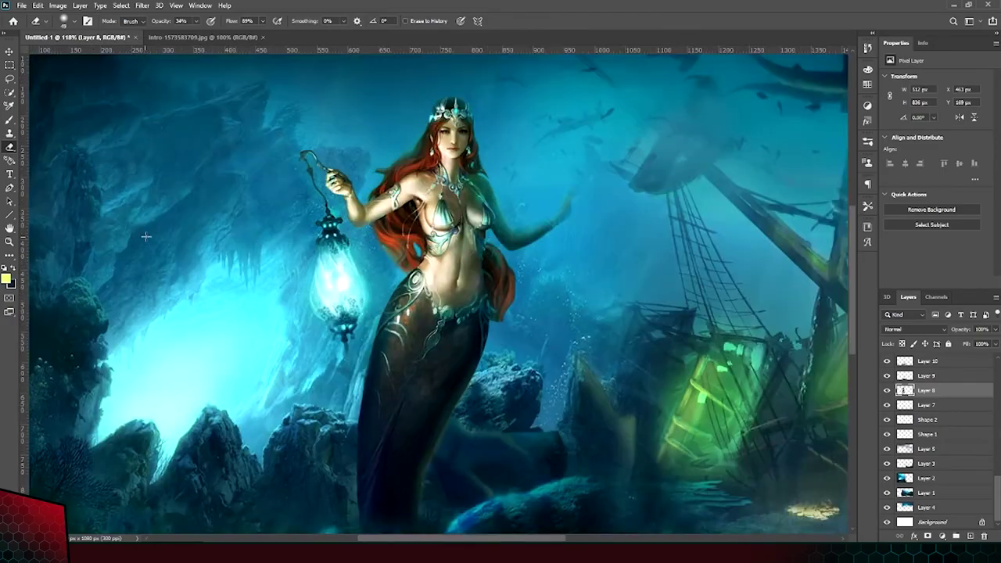
scroll(360, 385, "down", 2)
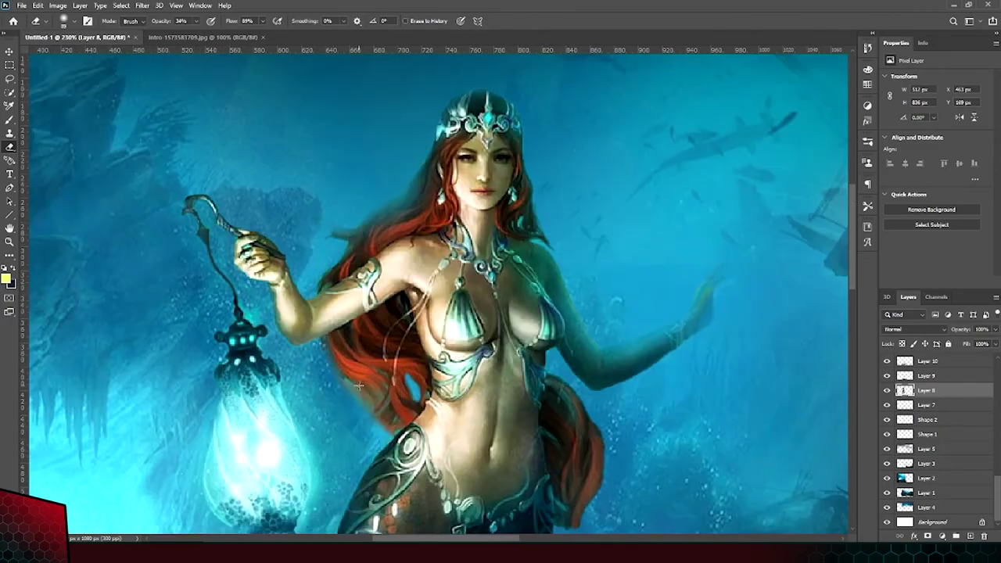
left_click_drag(337, 403, 361, 305)
mouse_move(397, 251)
left_mouse_down()
mouse_move(319, 287)
mouse_move(151, 296)
left_mouse_up()
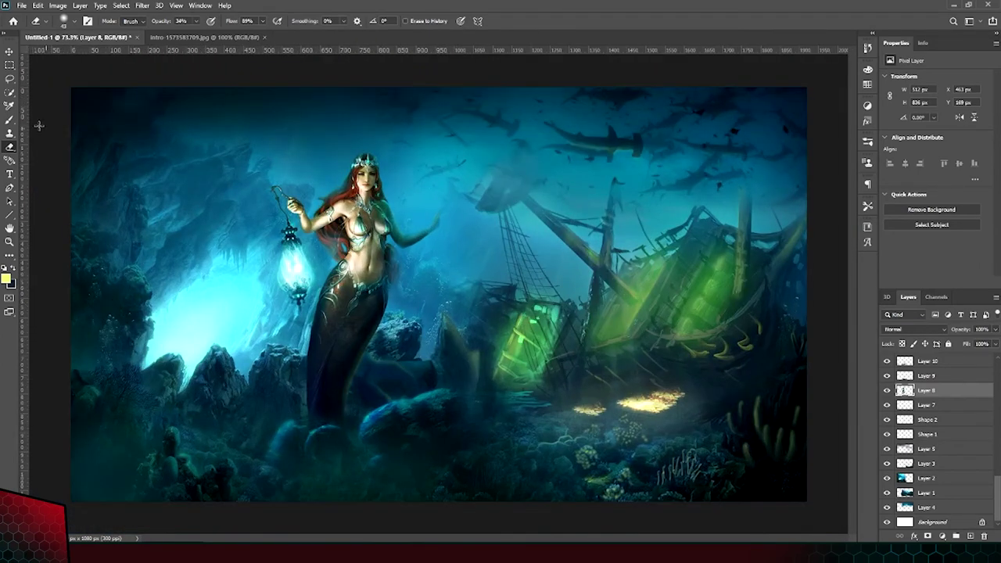
left_click_drag(150, 297, 133, 297)
scroll(938, 438, "up", 10)
left_click(927, 359)
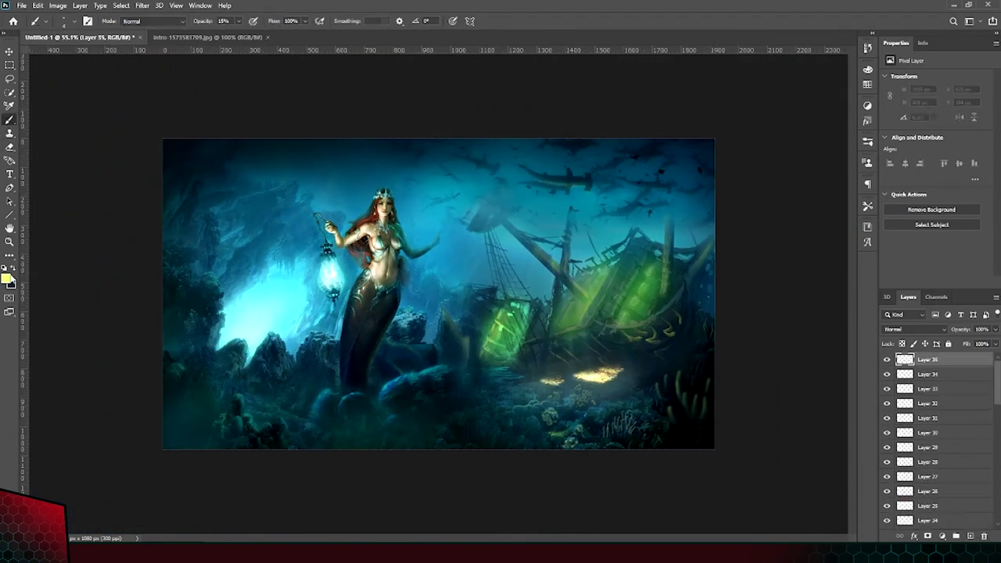
Choose cyan and paint soft cyan strokes over the cave rock, erasing part of them.
left_click(9, 279)
key("Return")
scroll(349, 237, "up", 5)
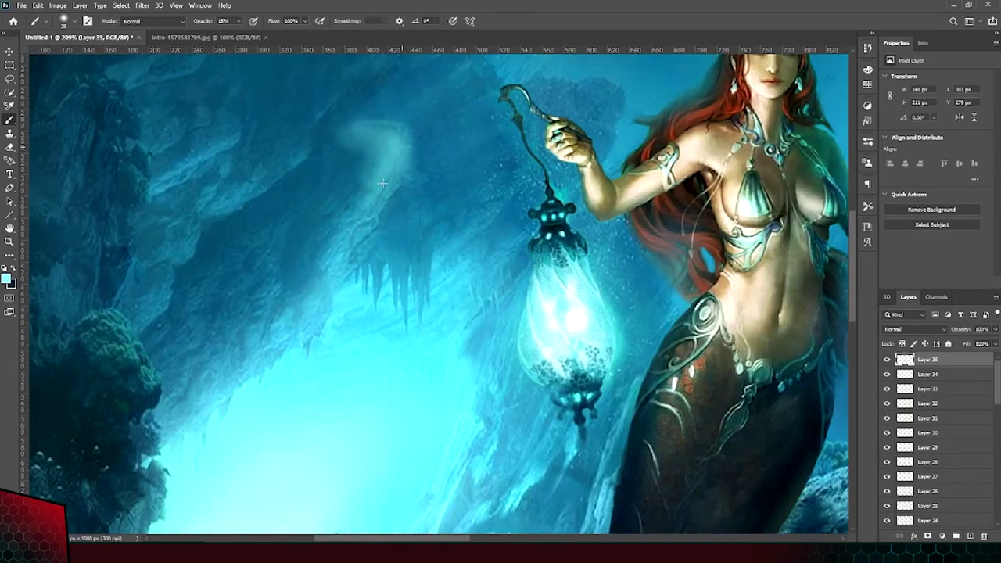
key("b")
left_click_drag(356, 135, 253, 167)
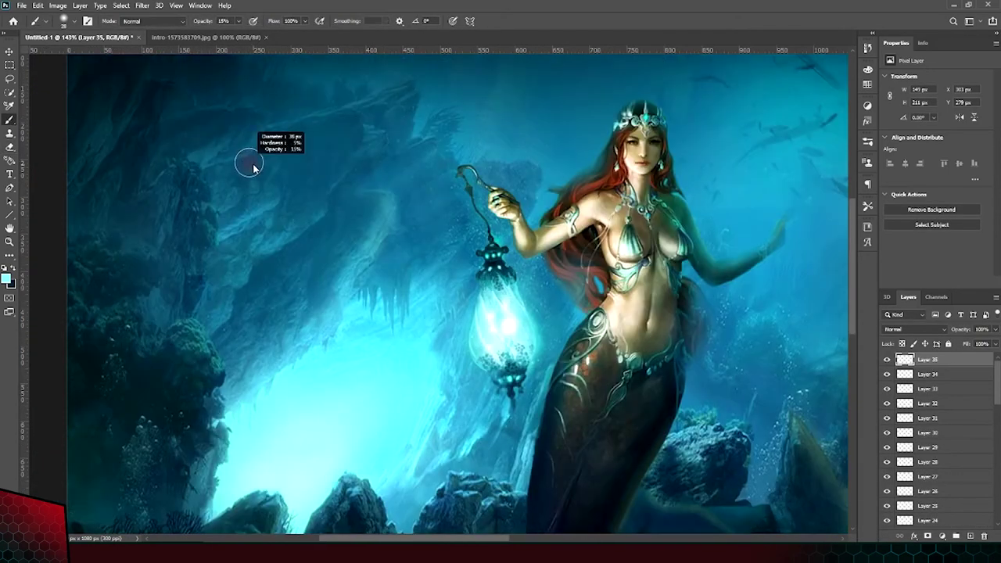
mouse_move(230, 279)
left_mouse_down()
mouse_move(360, 117)
mouse_move(301, 211)
left_mouse_up()
key("e")
left_click_drag(344, 125, 304, 190)
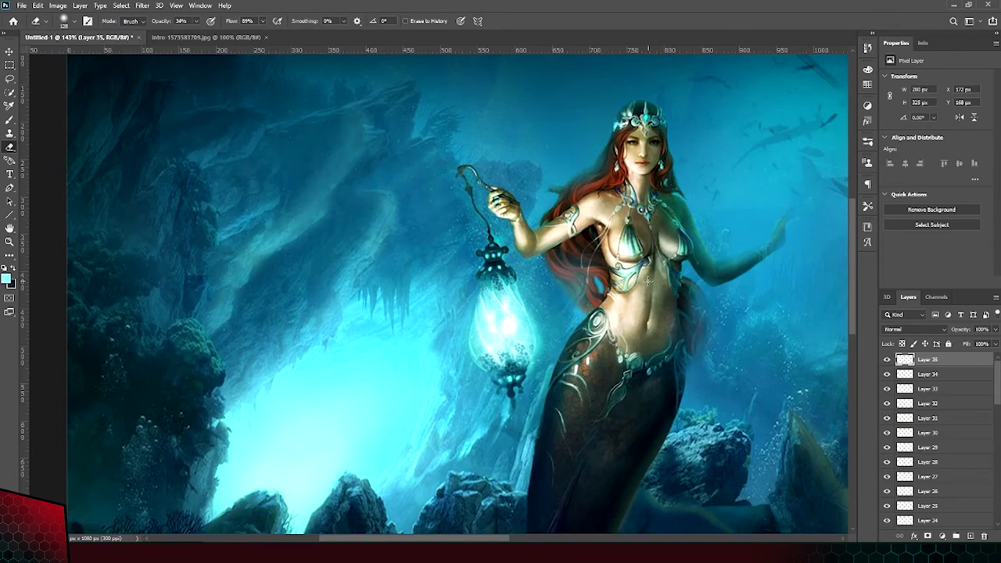
Set the cyan layer to Overlay blend mode, brighten the rocks, and add Layer 36.
left_click(911, 329)
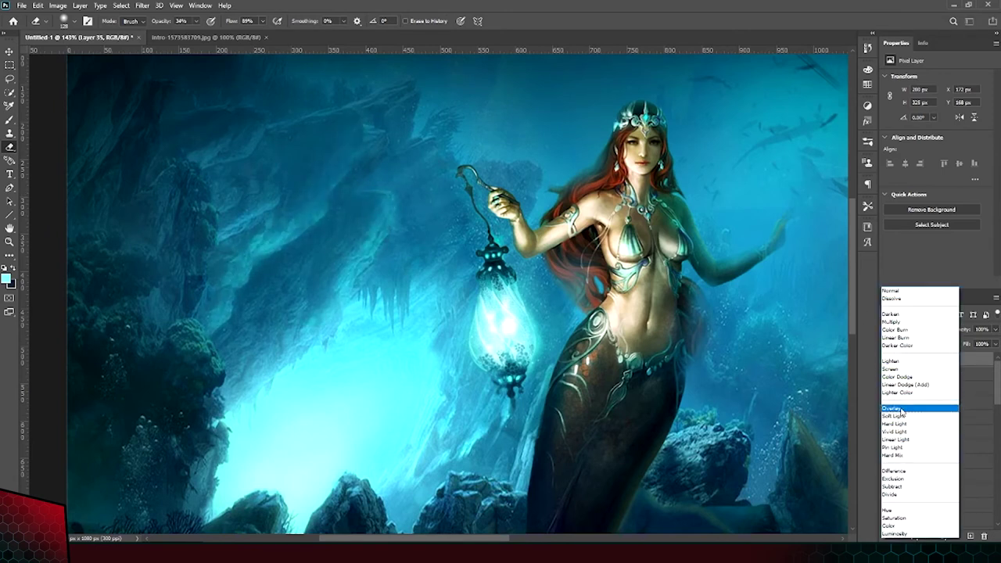
left_click(940, 407)
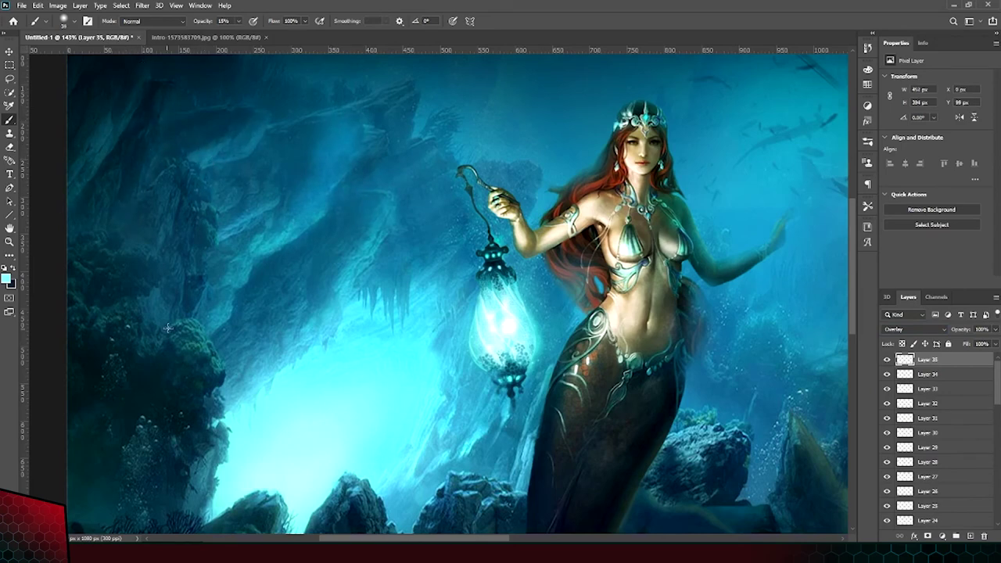
scroll(99, 300, "down", 5)
scroll(118, 407, "up", 4)
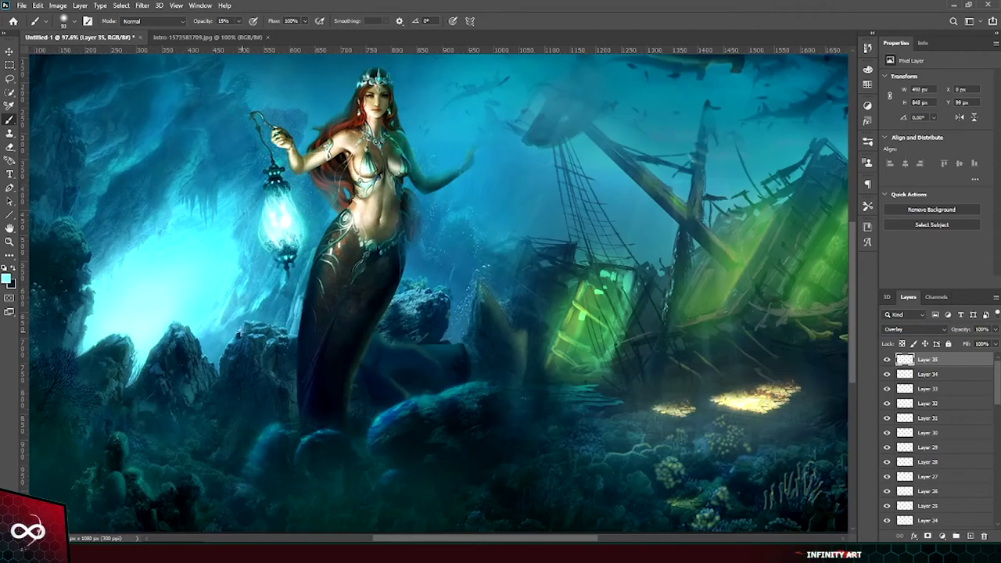
left_click_drag(242, 347, 243, 349)
scroll(241, 364, "down", 5)
scroll(343, 146, "up", 6)
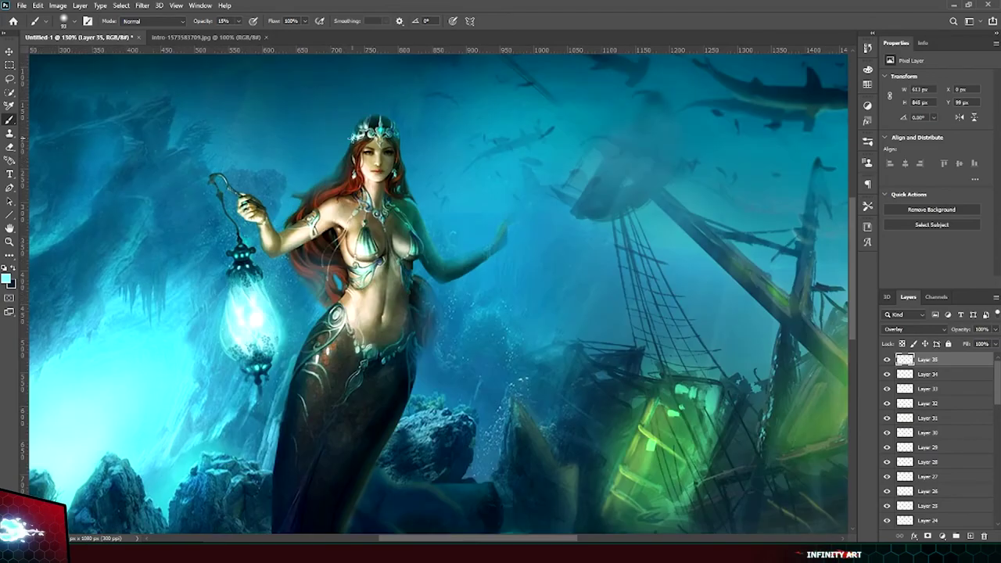
key("ctrl+shift+alt+n")
scroll(271, 232, "down", 5)
scroll(334, 264, "up", 5)
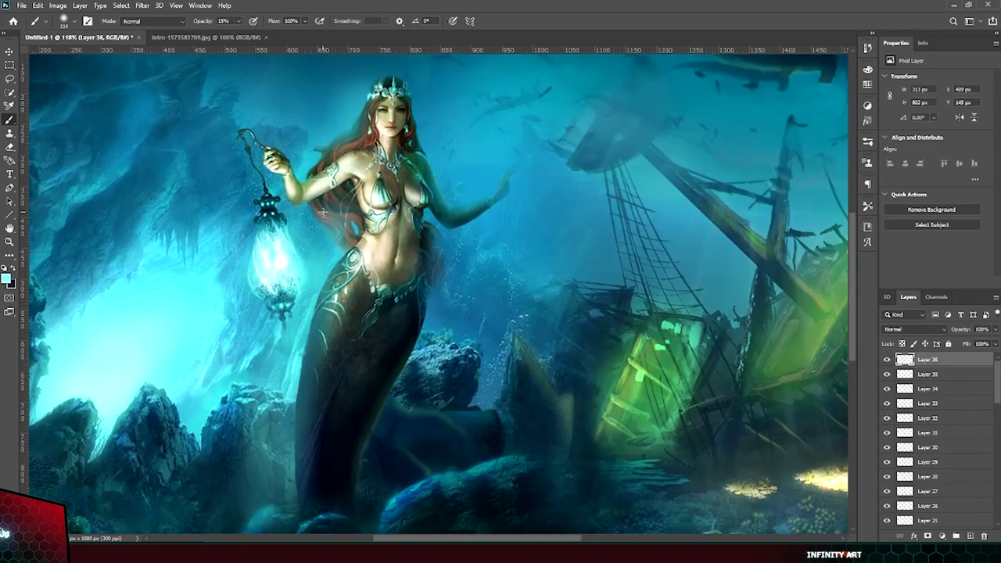
Set the latest shading layer's blend mode to Subtract.
left_click(913, 328)
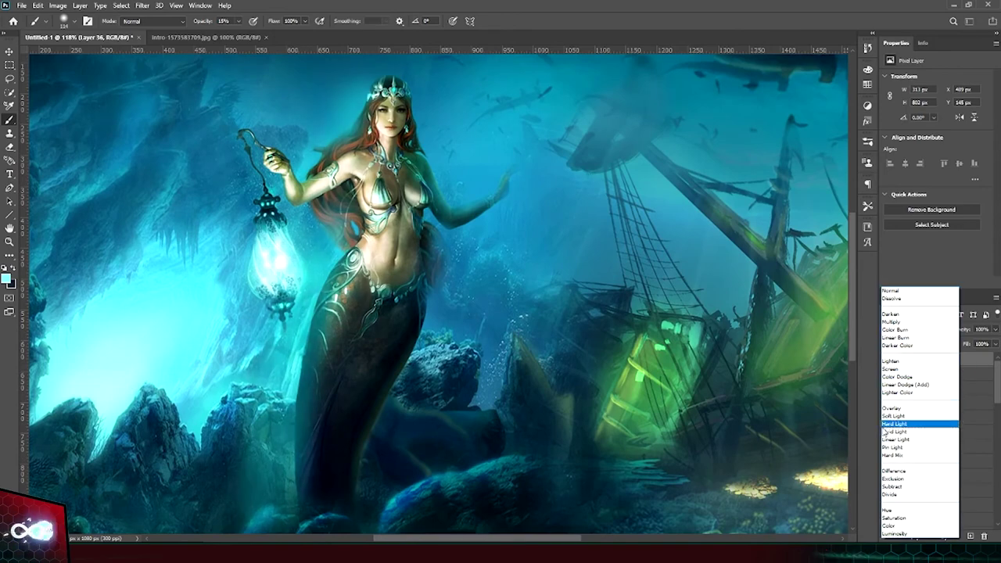
left_click(891, 486)
key("e")
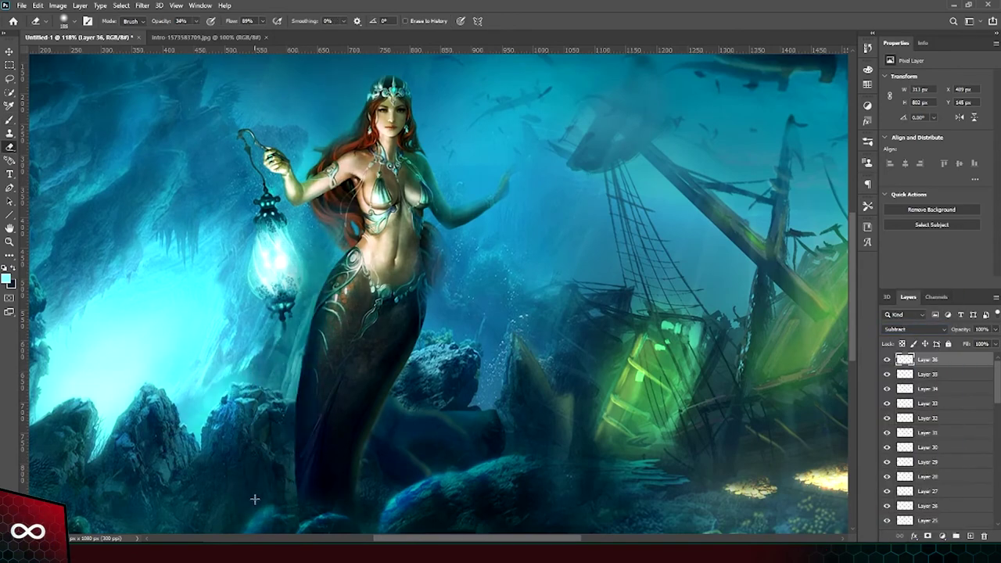
scroll(284, 385, "down", 3)
scroll(345, 194, "up", 2)
key("b")
Make pale yellow the paint colour, sampled with the Eyedropper in the Color Picker.
left_click(405, 205)
key("Return")
scroll(405, 205, "up", 5)
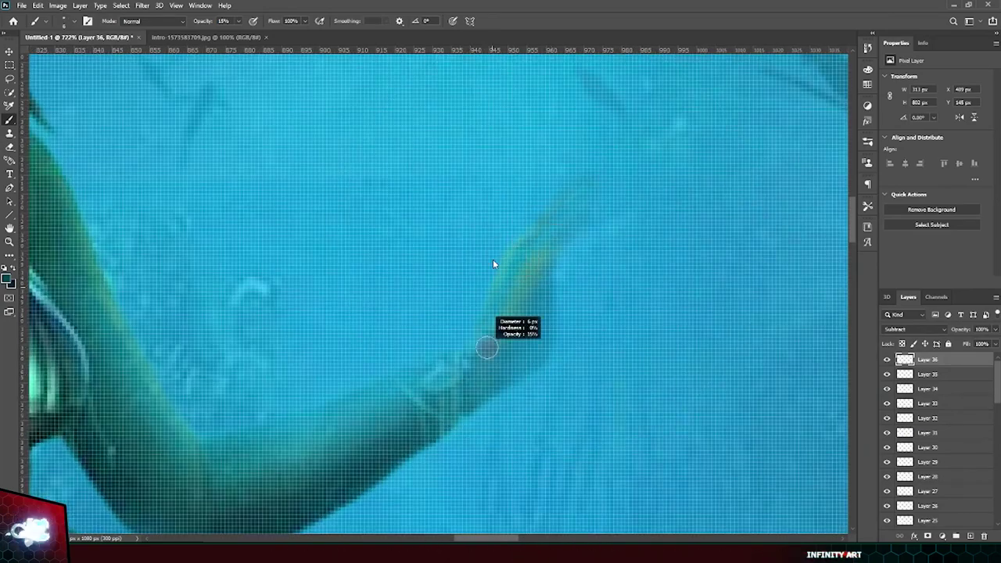
scroll(533, 229, "down", 1)
key("e")
scroll(379, 358, "down", 10)
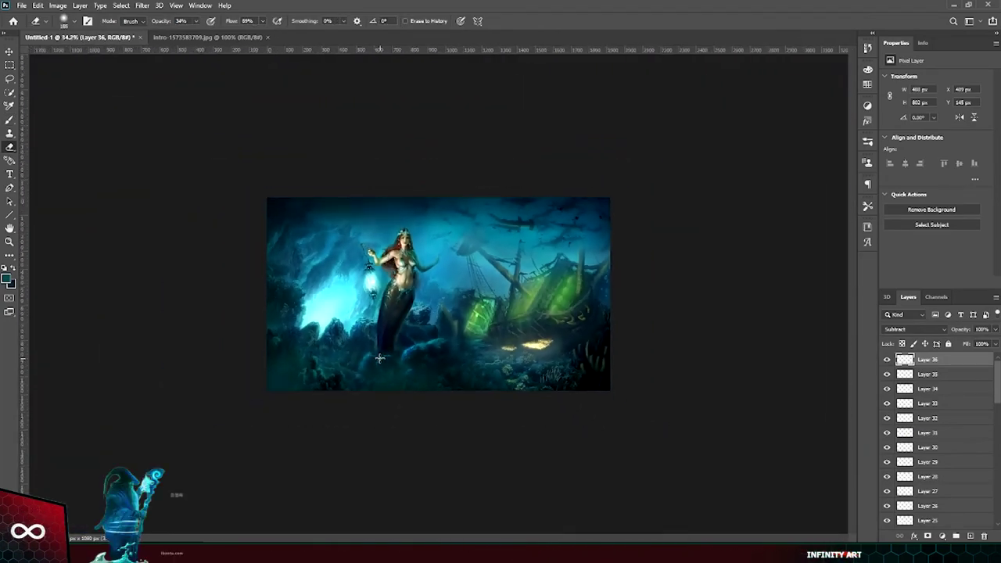
scroll(422, 342, "up", 4)
key("i")
left_click(9, 279)
left_click(766, 363)
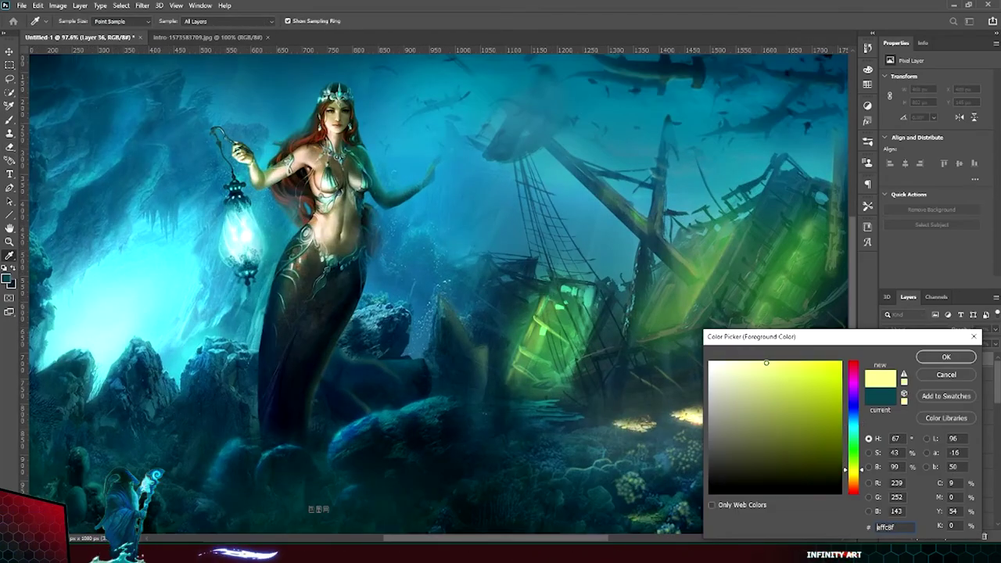
left_click(926, 357)
scroll(469, 313, "down", 3)
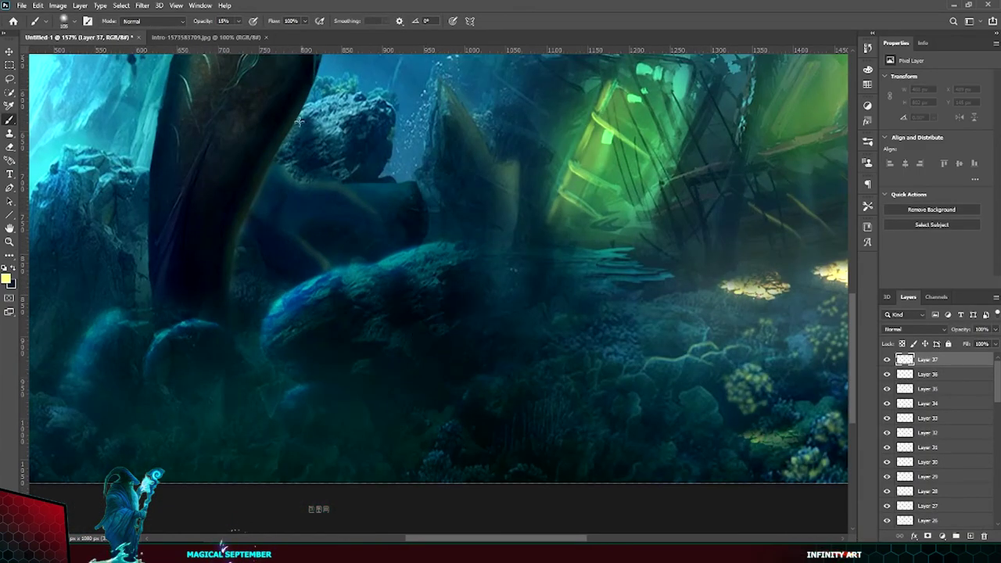
Paint a faint yellow glow across the seabed rocks.
key("b")
scroll(565, 314, "down", 2)
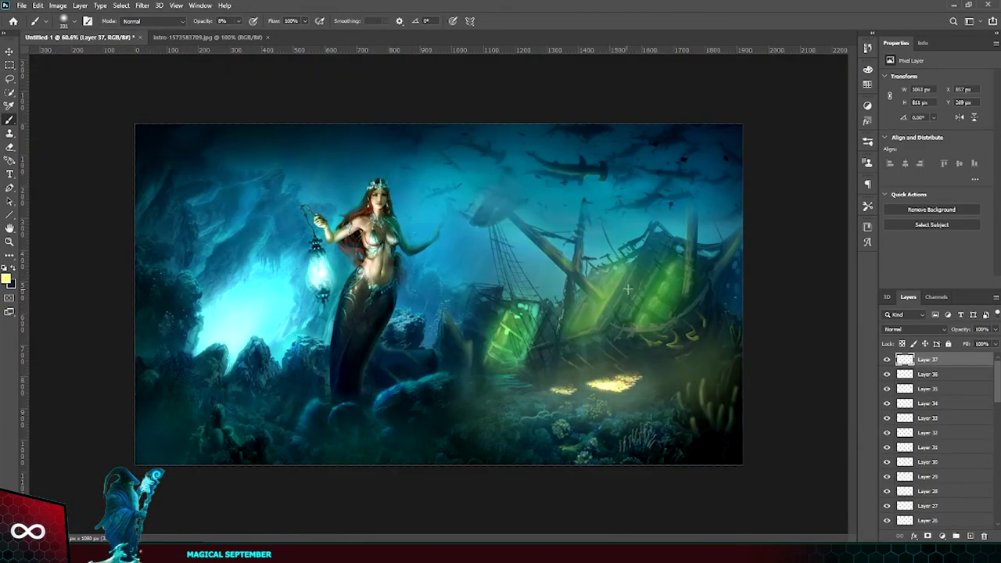
left_click_drag(510, 435, 428, 432)
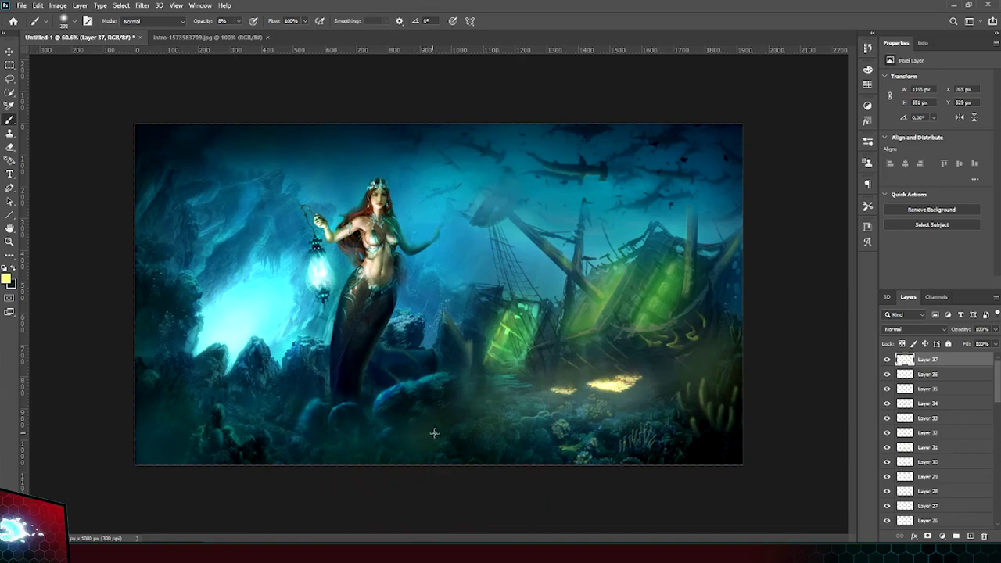
scroll(448, 428, "up", 2)
Shift the Layer 22 copy content slightly to the left.
key("v")
left_click(676, 423, "ctrl")
left_click_drag(676, 422, 571, 410)
scroll(547, 438, "down", 3)
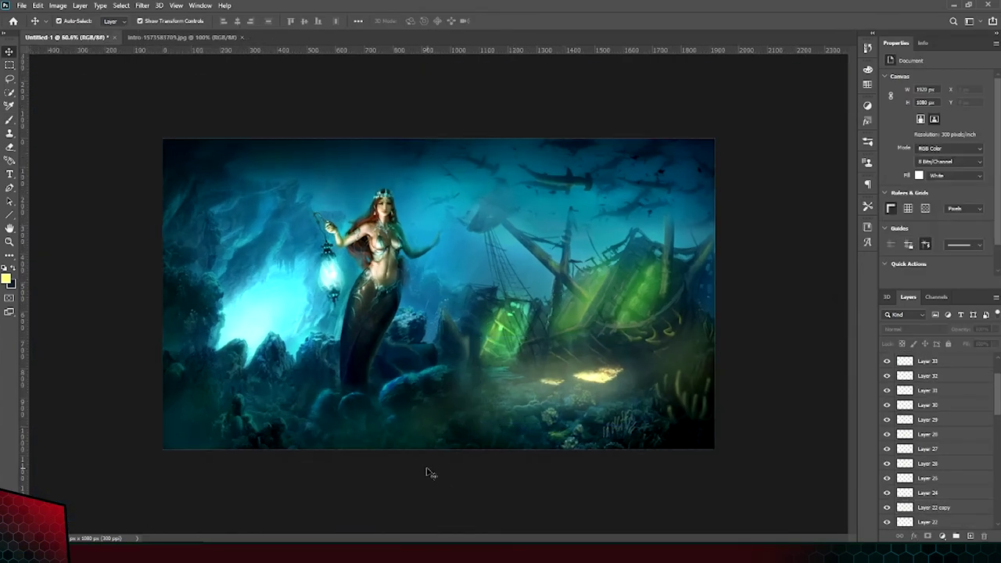
scroll(442, 469, "up", 4)
scroll(440, 458, "down", 3)
Pan across the seabed to bring the mermaid's tail and ship into view.
key("b")
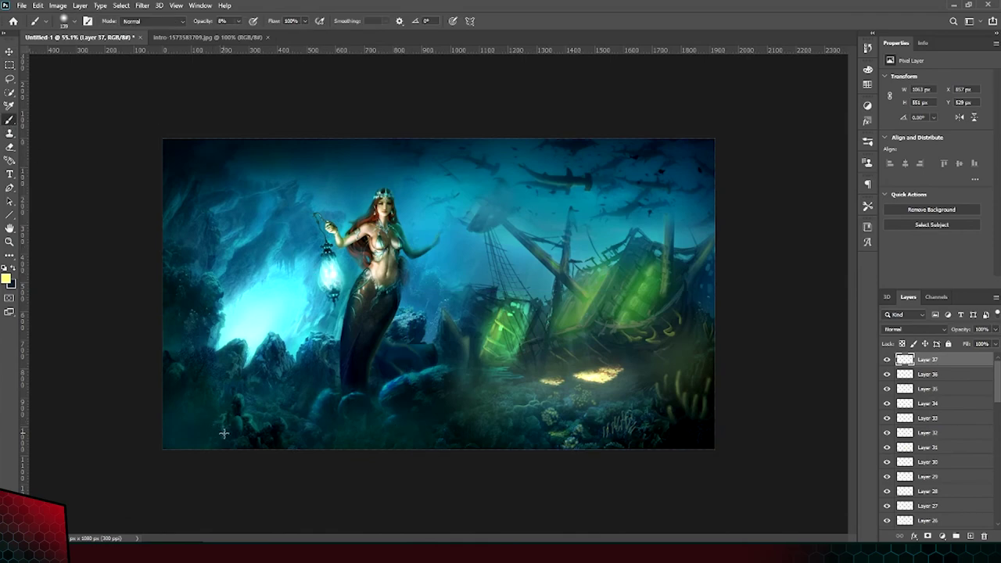
scroll(221, 430, "up", 5)
scroll(149, 430, "down", 2)
left_click_drag(141, 387, 145, 453)
scroll(137, 419, "down", 2)
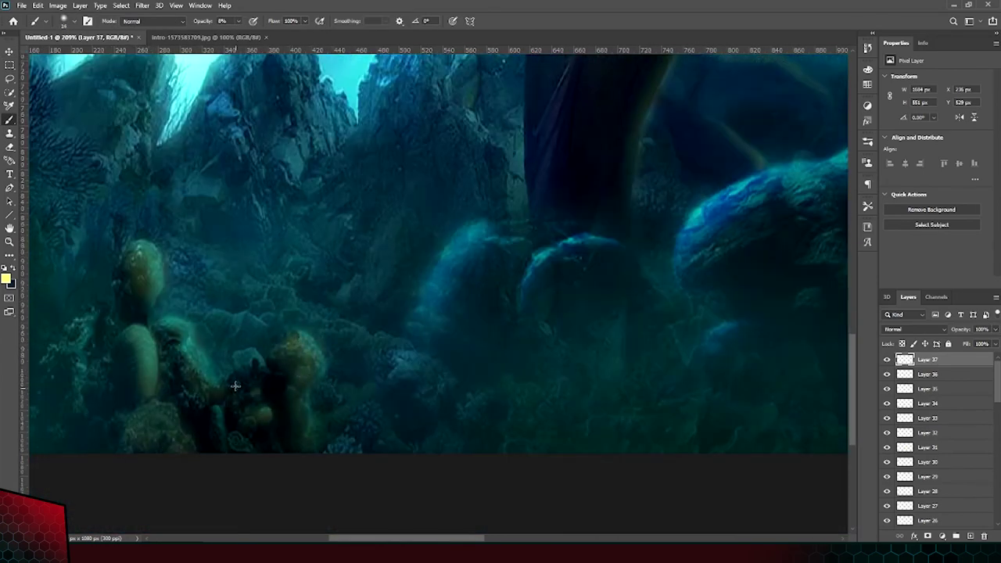
scroll(572, 390, "down", 1)
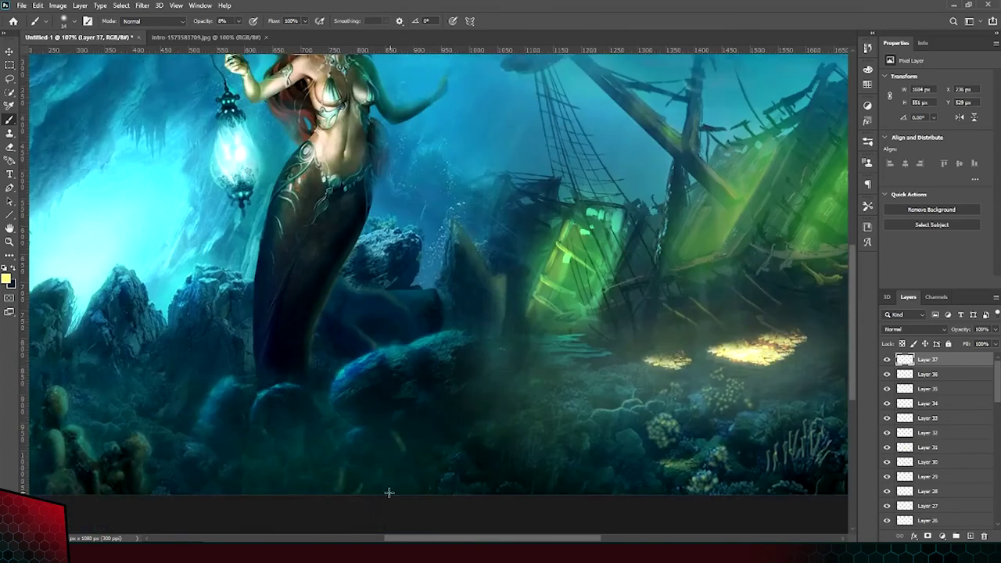
left_click_drag(804, 288, 512, 429)
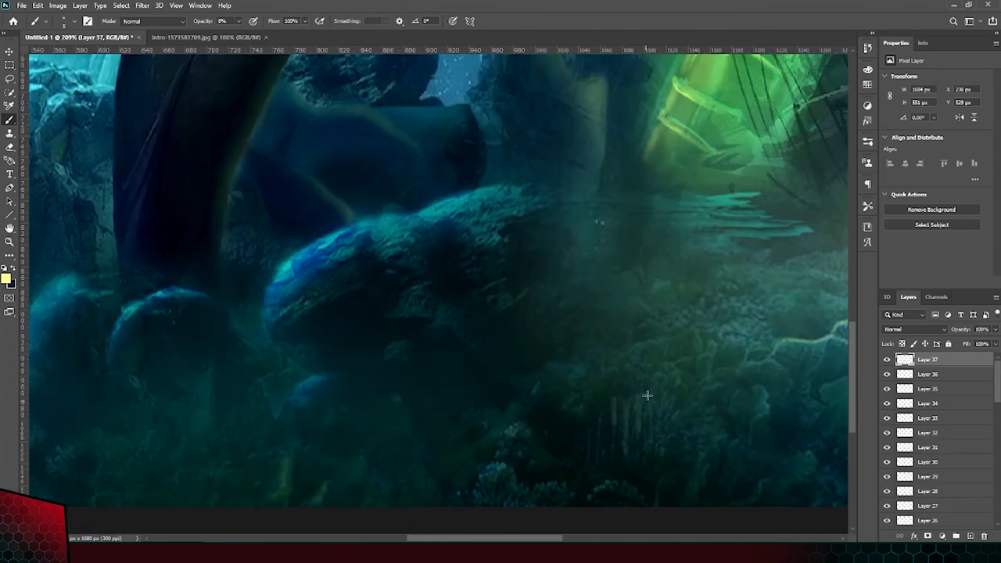
left_click_drag(577, 452, 608, 462)
Paint yellow rim light along the right edge of the mermaid's tail.
key("b")
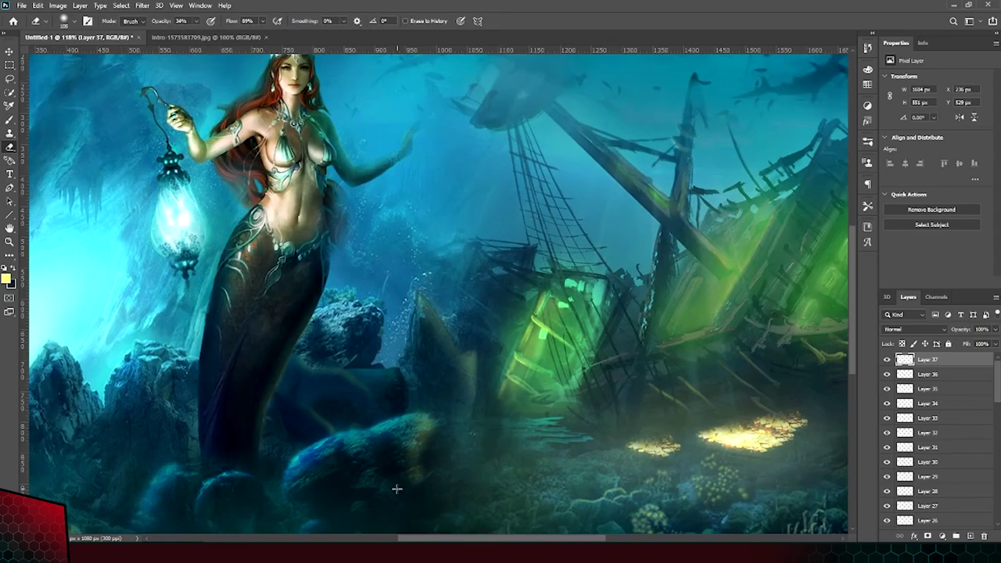
left_click_drag(396, 434, 337, 186)
key("b")
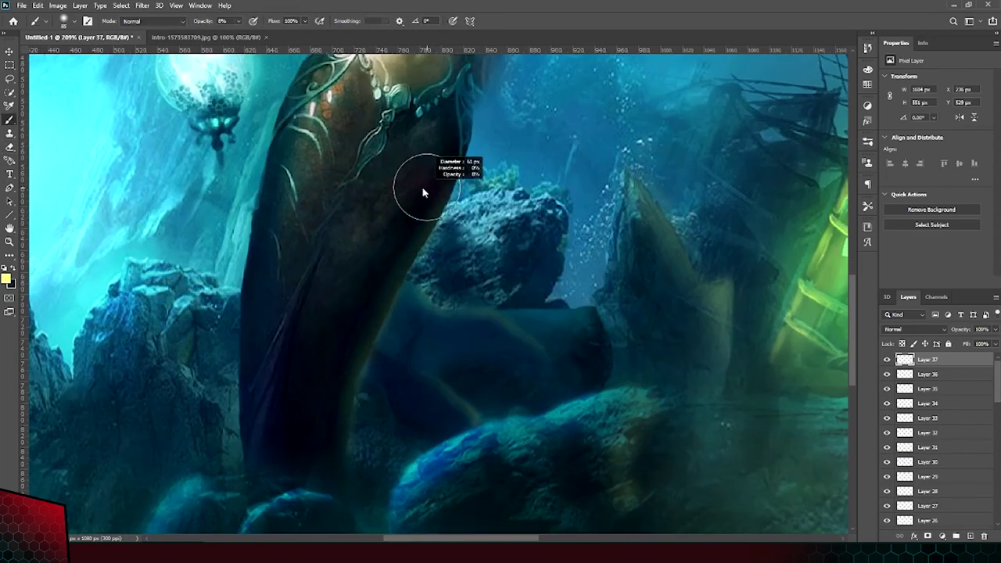
left_click_drag(422, 191, 331, 457)
mouse_move(449, 172)
left_mouse_down()
mouse_move(334, 497)
mouse_move(357, 235)
left_mouse_up()
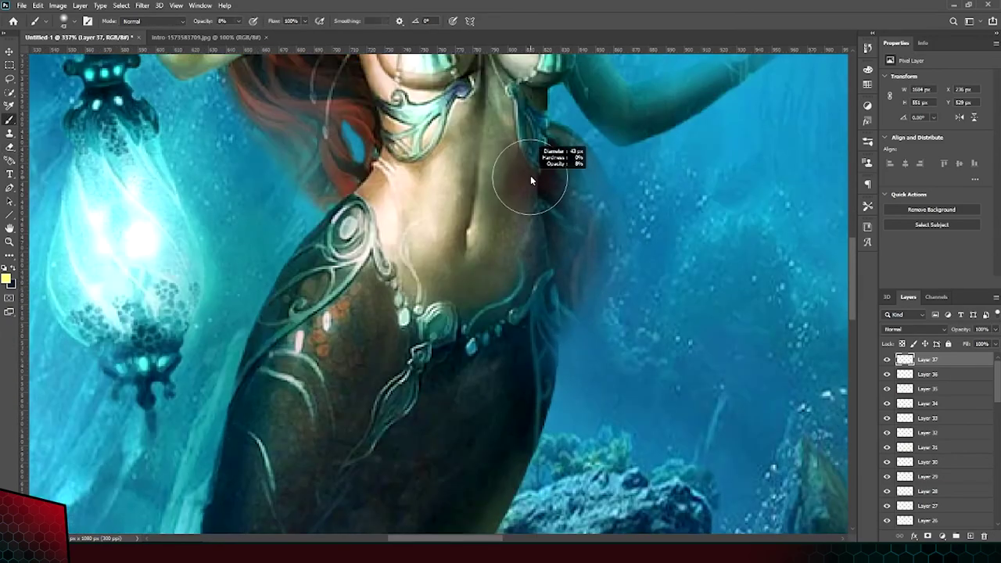
Erase to lighten the reddish shading on the mermaid's torso, checking chest and face.
key("e")
left_click_drag(536, 98, 501, 265)
key("ctrl+0")
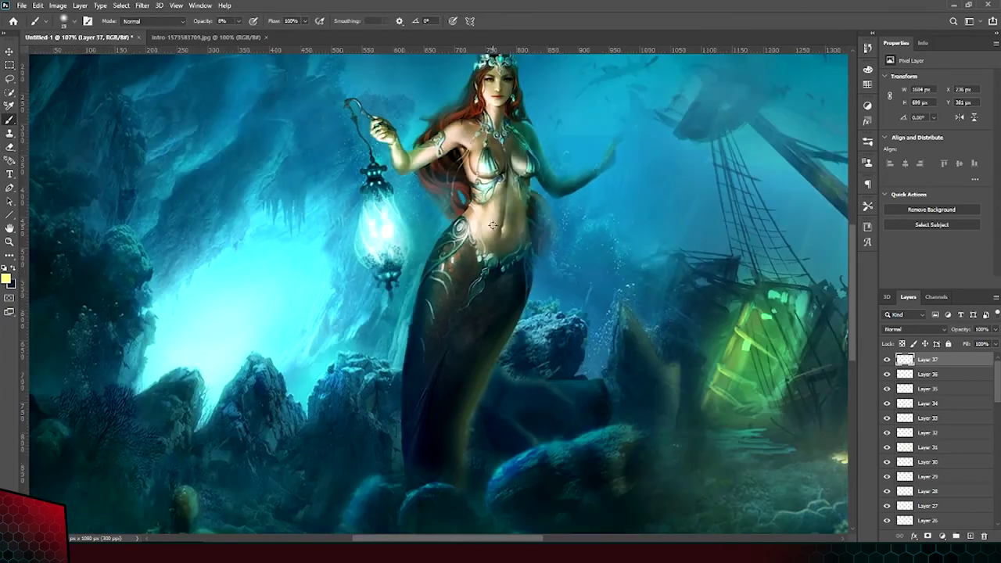
scroll(346, 156, "up", 5)
key("ctrl+0")
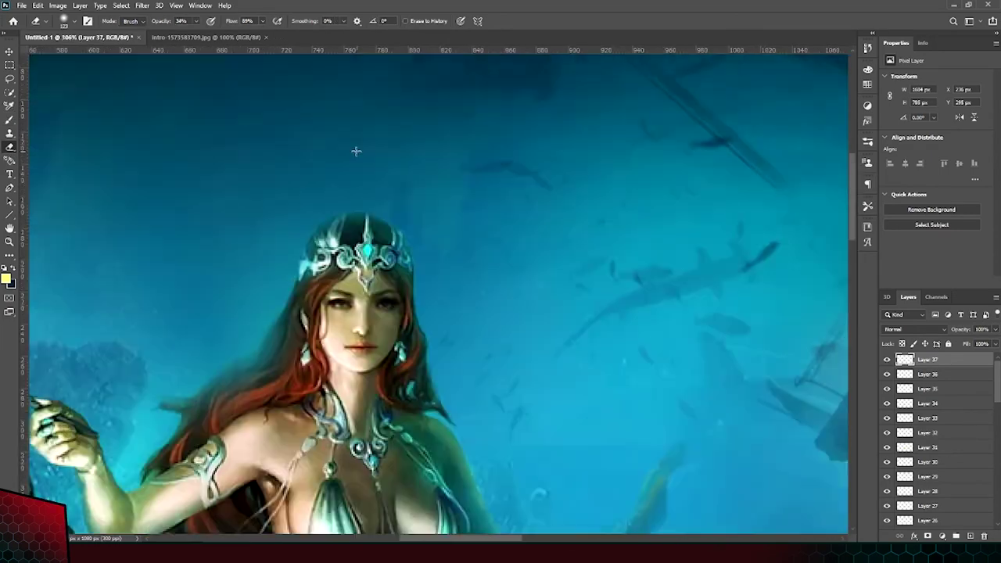
scroll(353, 149, "up", 5)
key("ctrl+0")
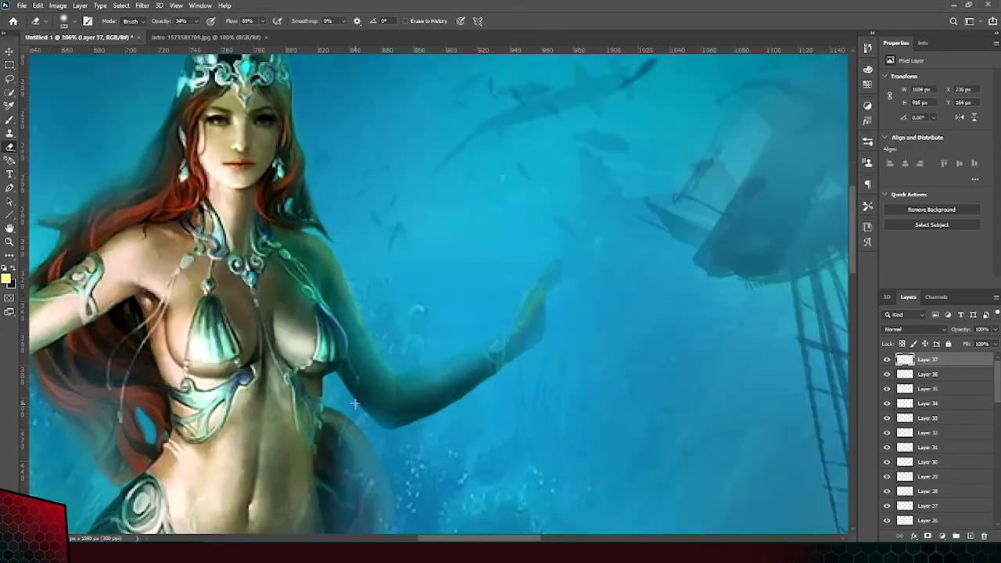
scroll(294, 267, "up", 5)
Fit the whole image in view and deselect the painting layer.
key("b")
key("e")
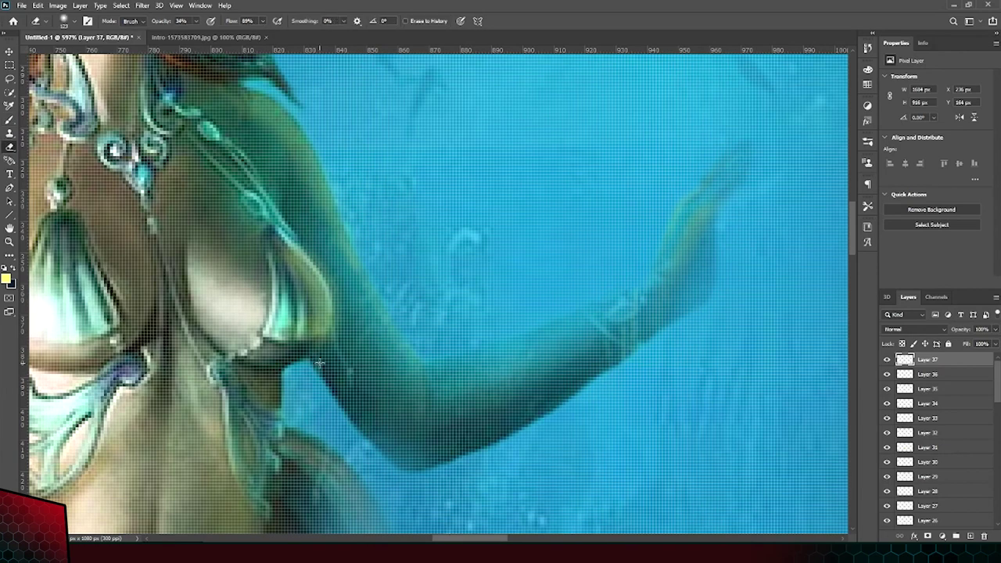
key("ctrl+0")
key("v")
left_click(143, 95)
key("ctrl+plus")
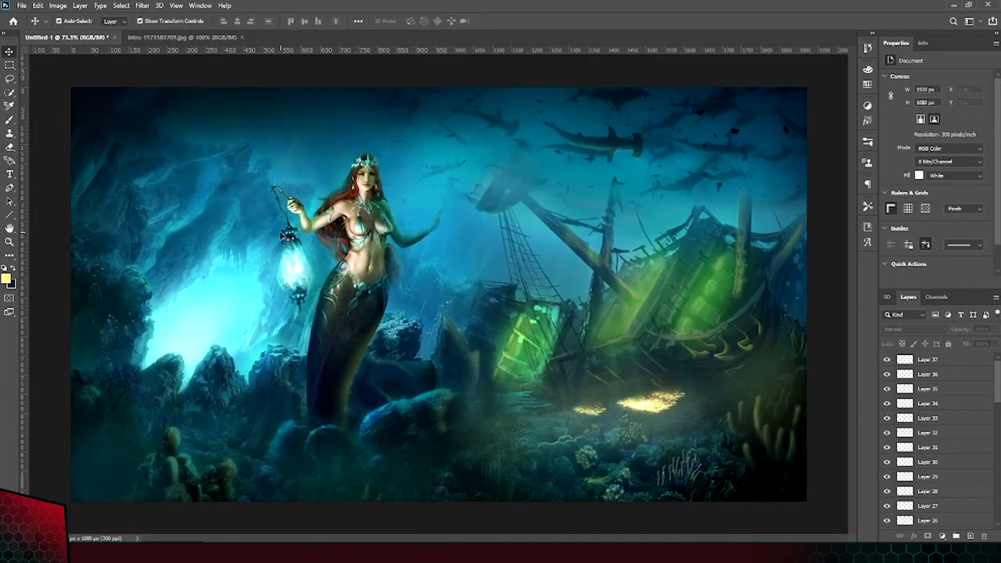
Add 'Infinity Art' signature text in the Beauty script font, coloured white.
left_click(10, 173)
left_click(497, 461)
left_click(117, 21)
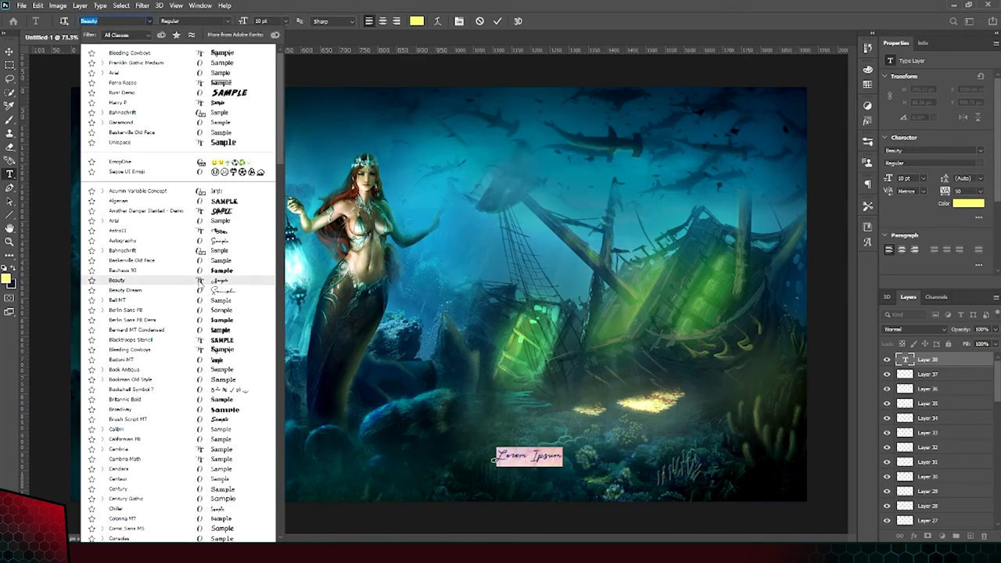
left_click(200, 285)
type("Infinity Bl")
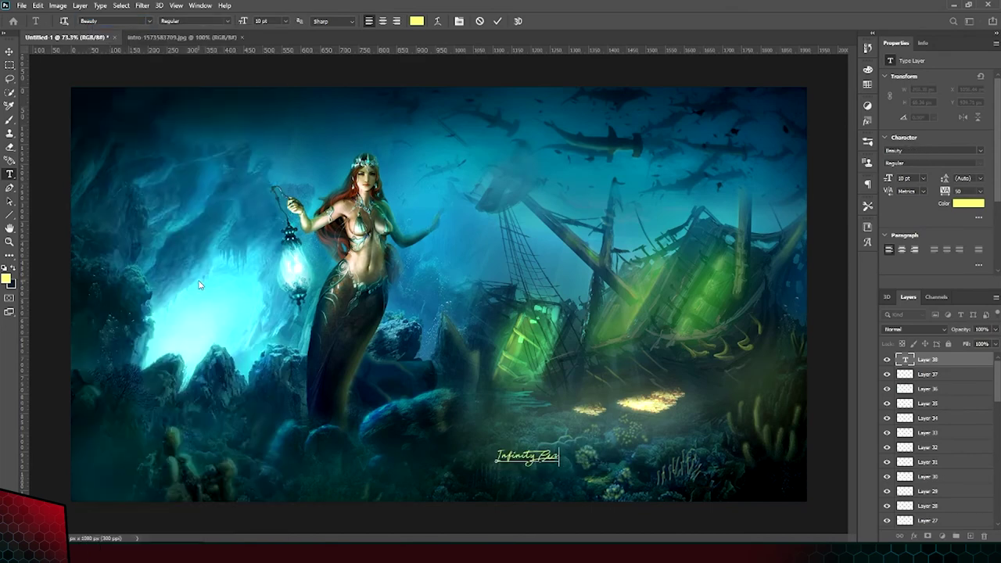
type("st")
left_click(417, 21)
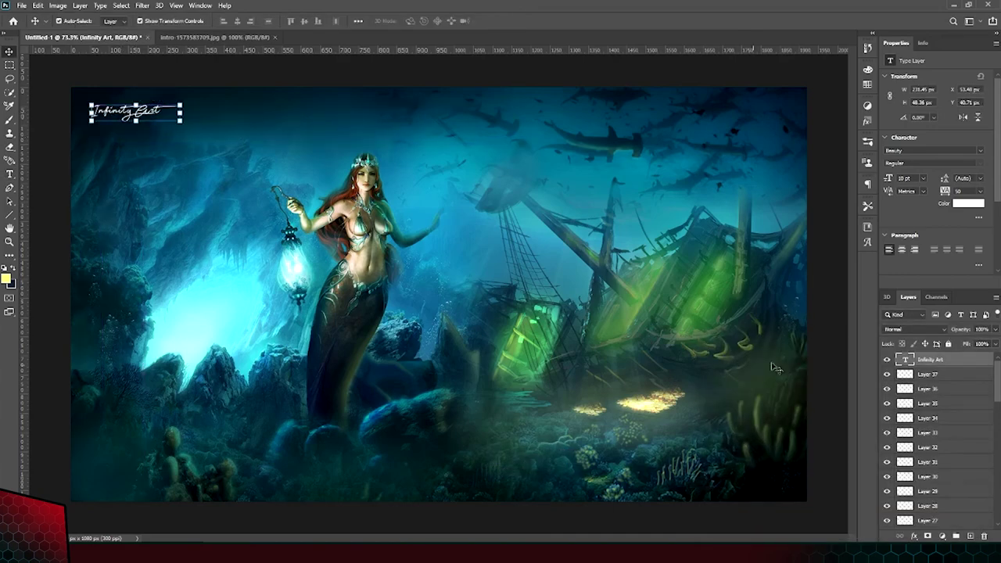
double_click(904, 359)
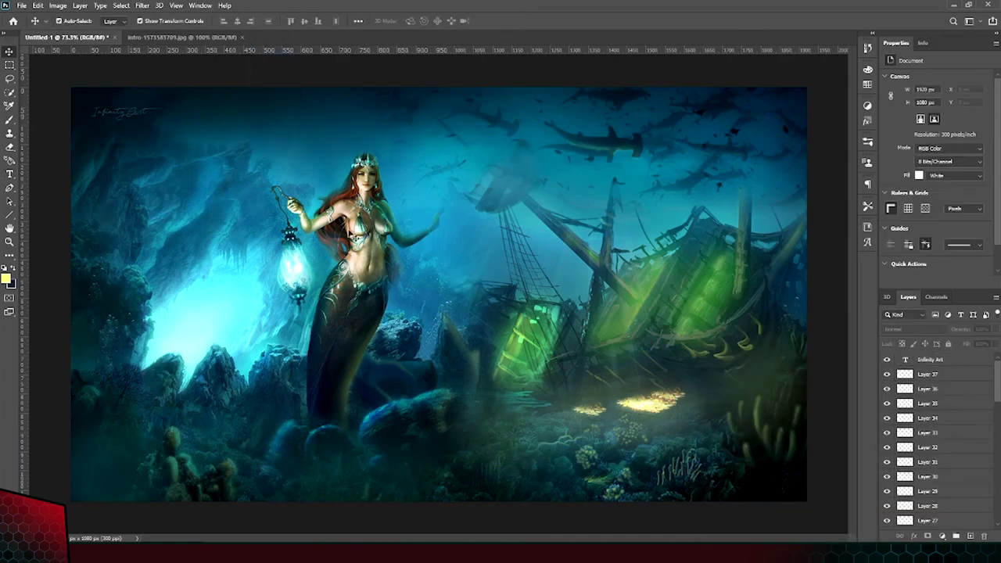